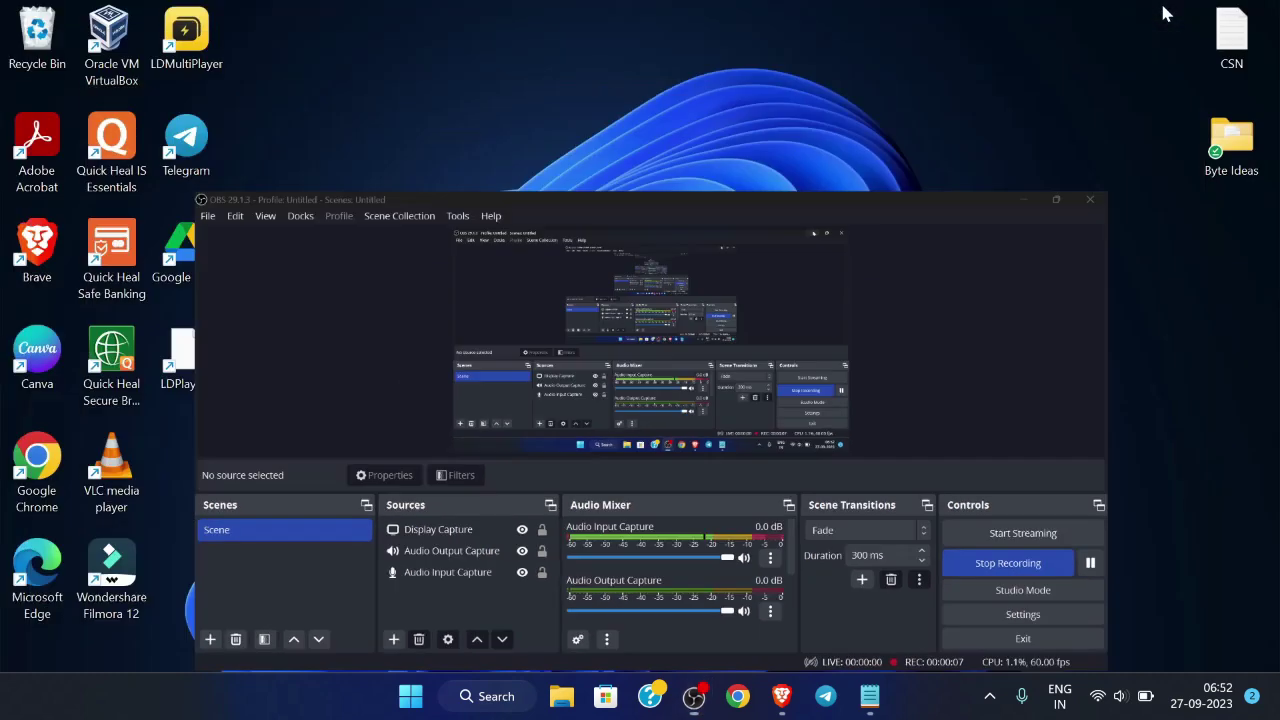
Refresh the desktop three times from its right-click context menu
right_click(429, 131)
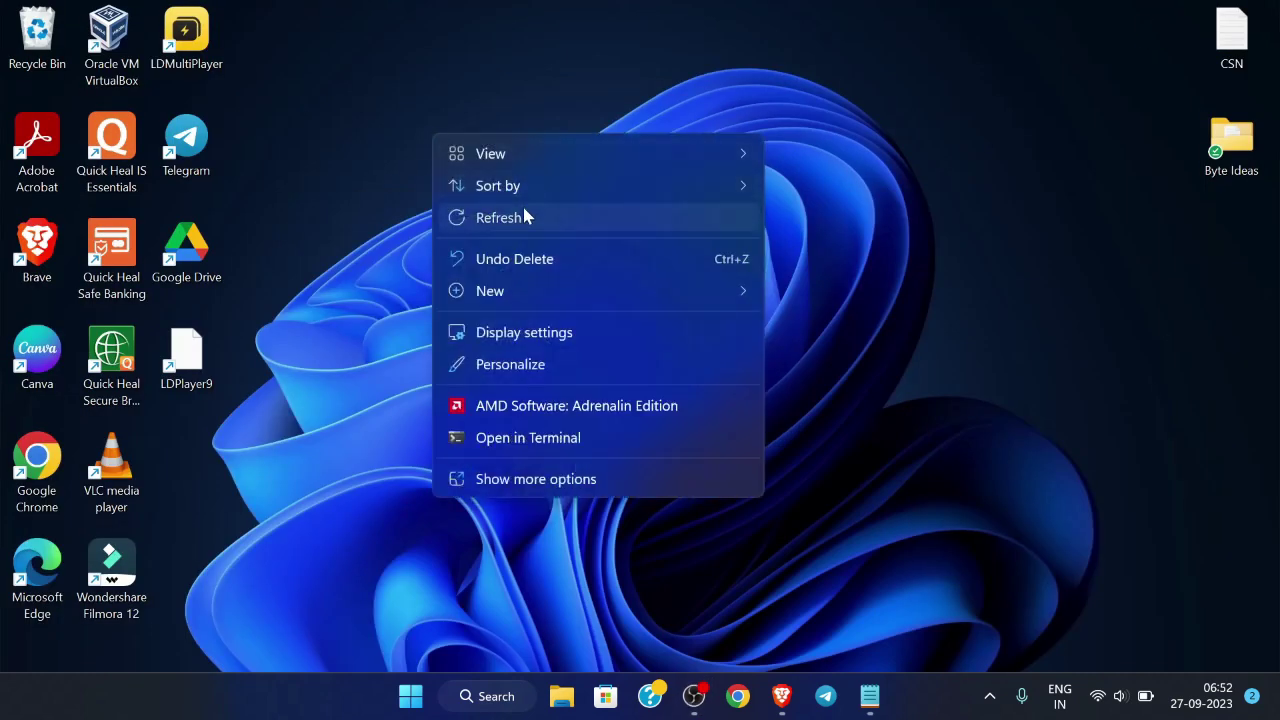
left_click(523, 207)
right_click(523, 207)
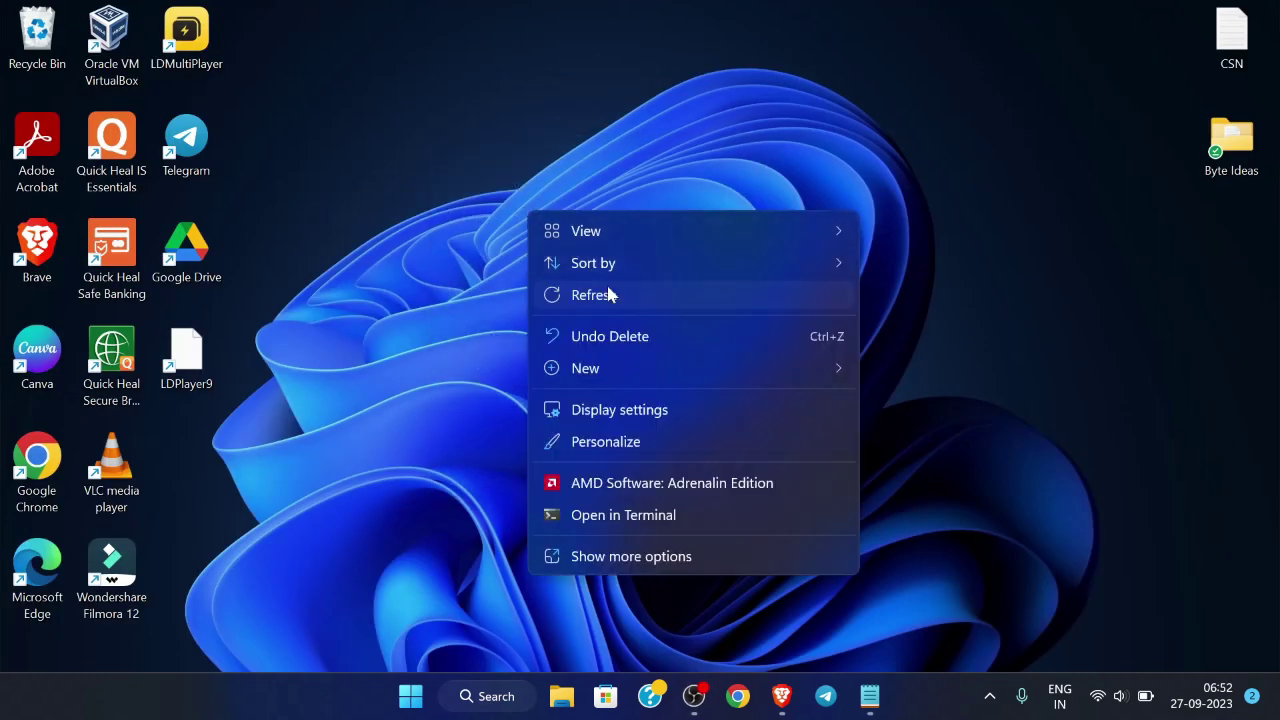
left_click(610, 295)
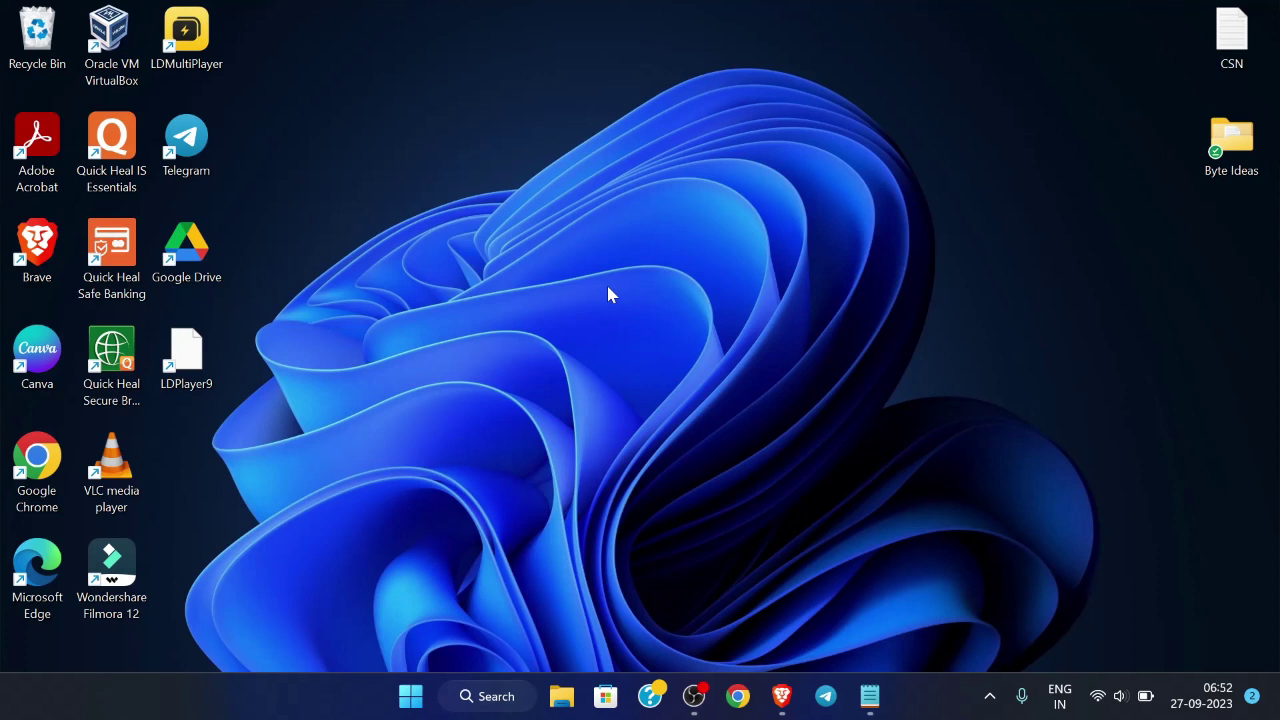
right_click(608, 288)
left_click(728, 297)
Open the CSN file in Notepad, close its duplicate tab, minimize Notepad, and refresh the desktop
double_click(1228, 38)
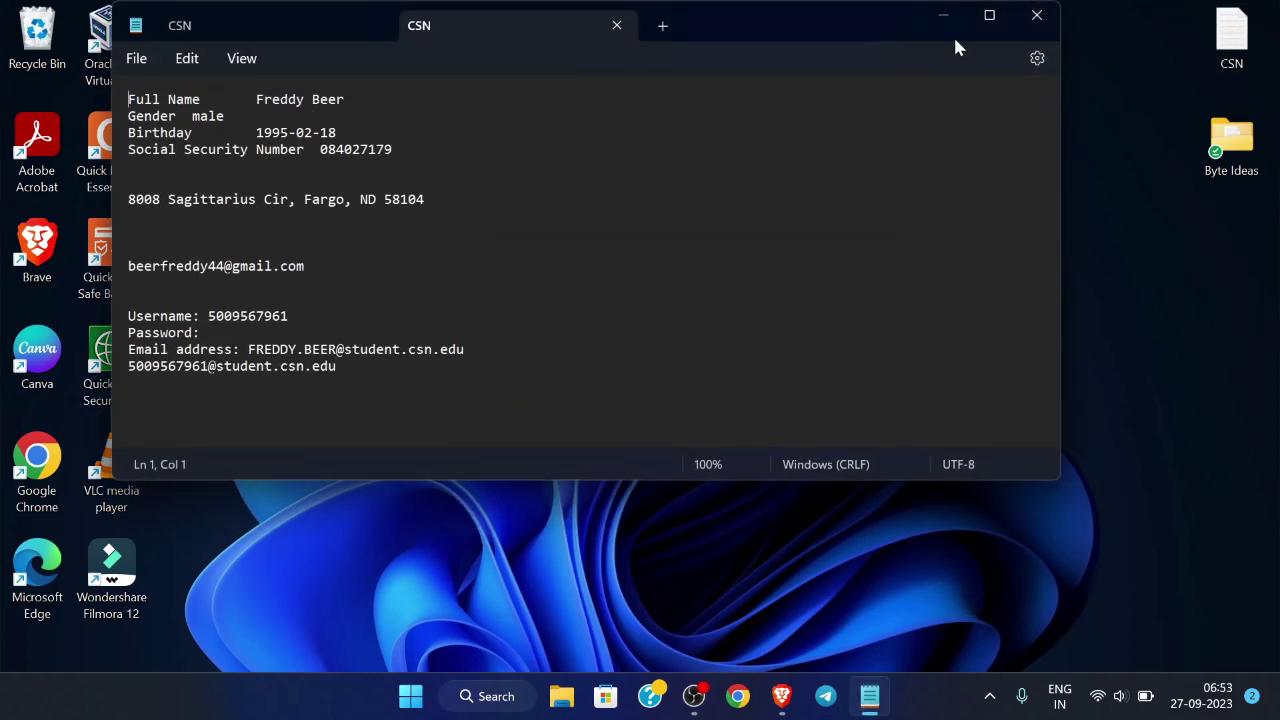
left_click(378, 27)
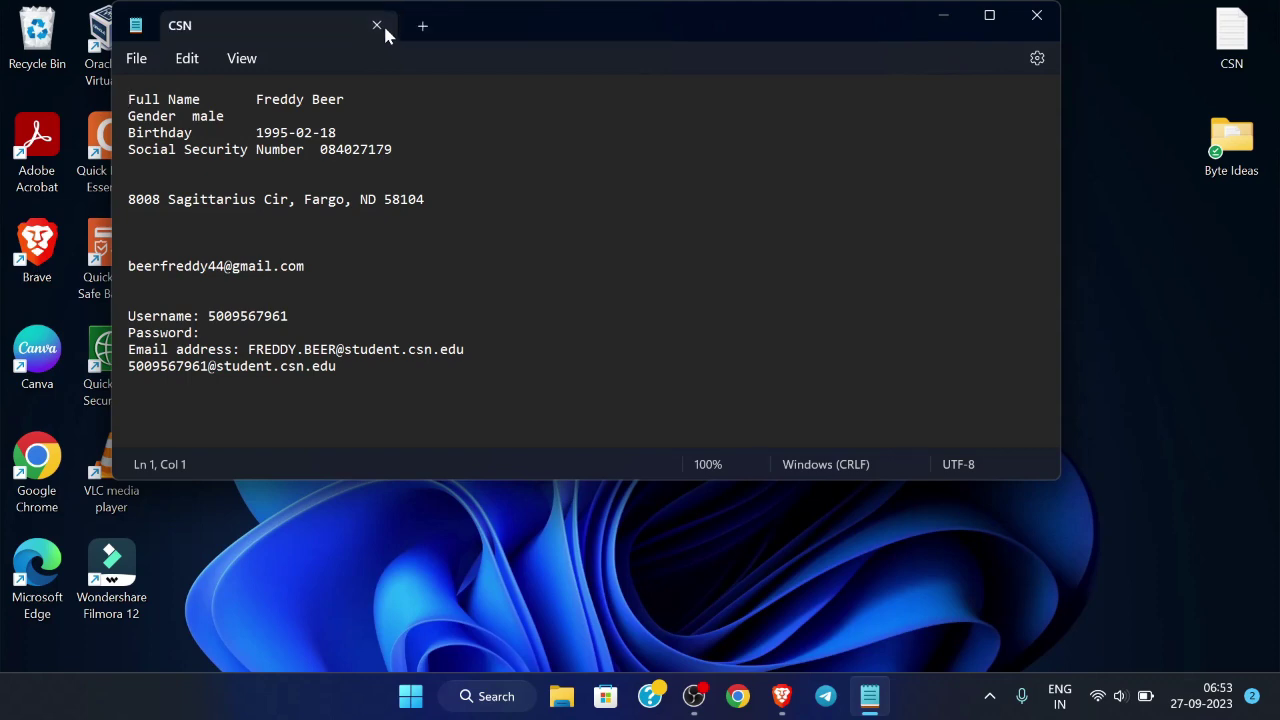
left_click(945, 17)
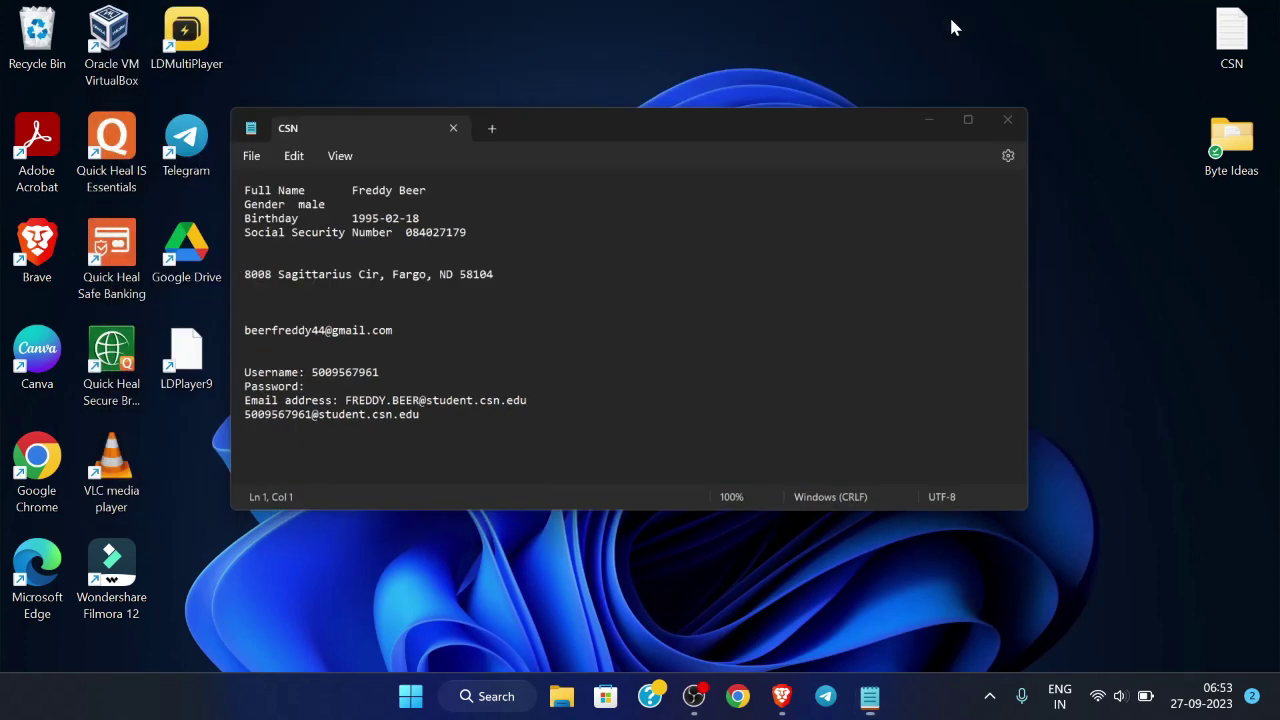
right_click(556, 132)
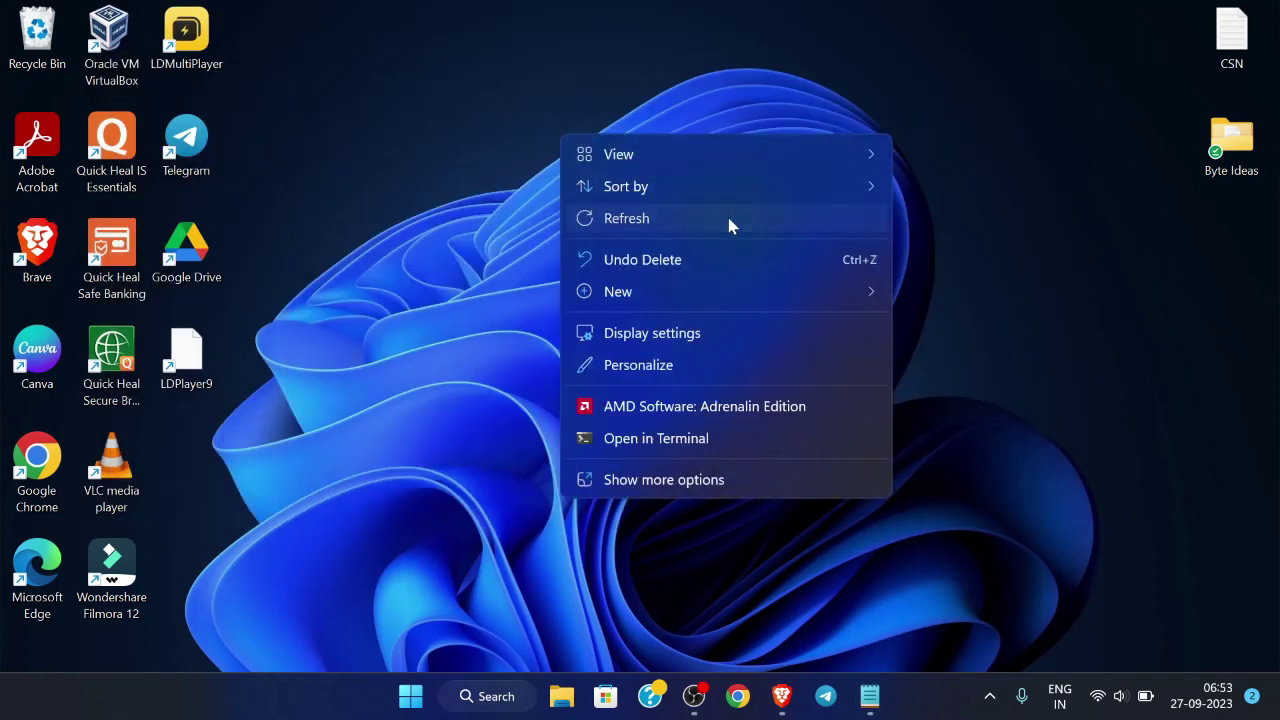
left_click(726, 218)
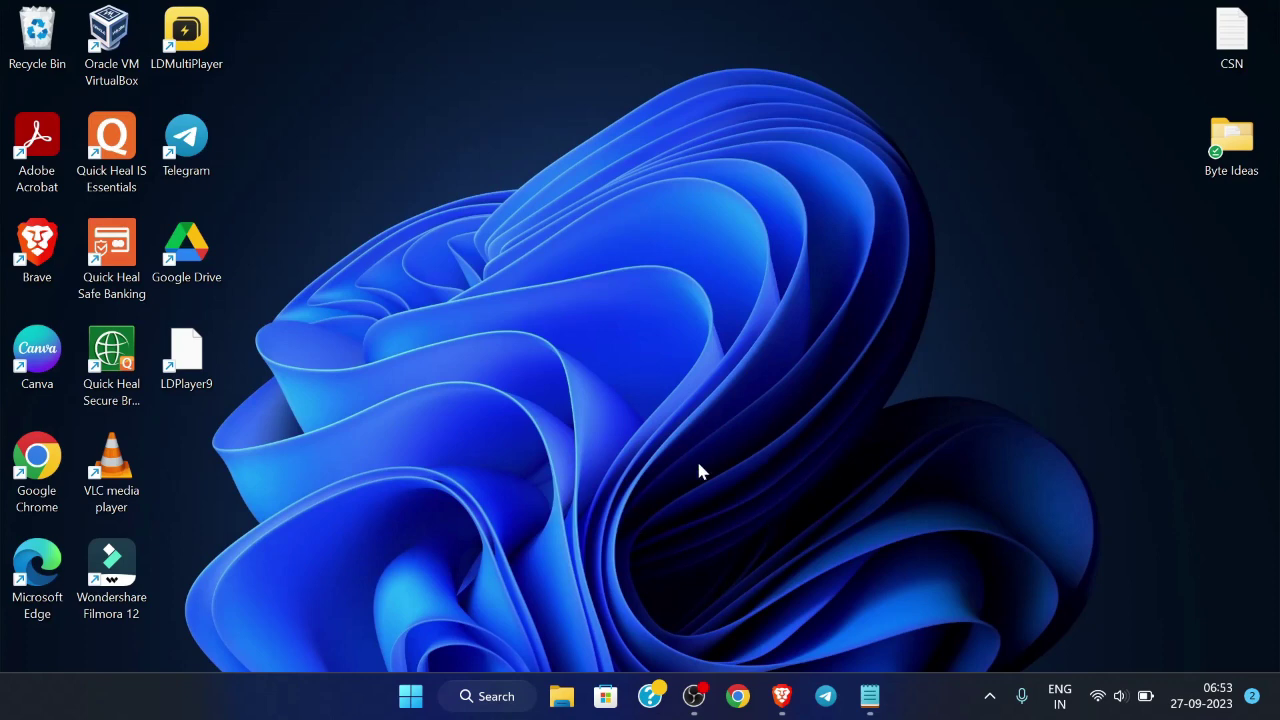
Bring up Brave, scroll the Gmail inbox, glance at the Outlook mailbox, then start a blank tab
left_click(781, 698)
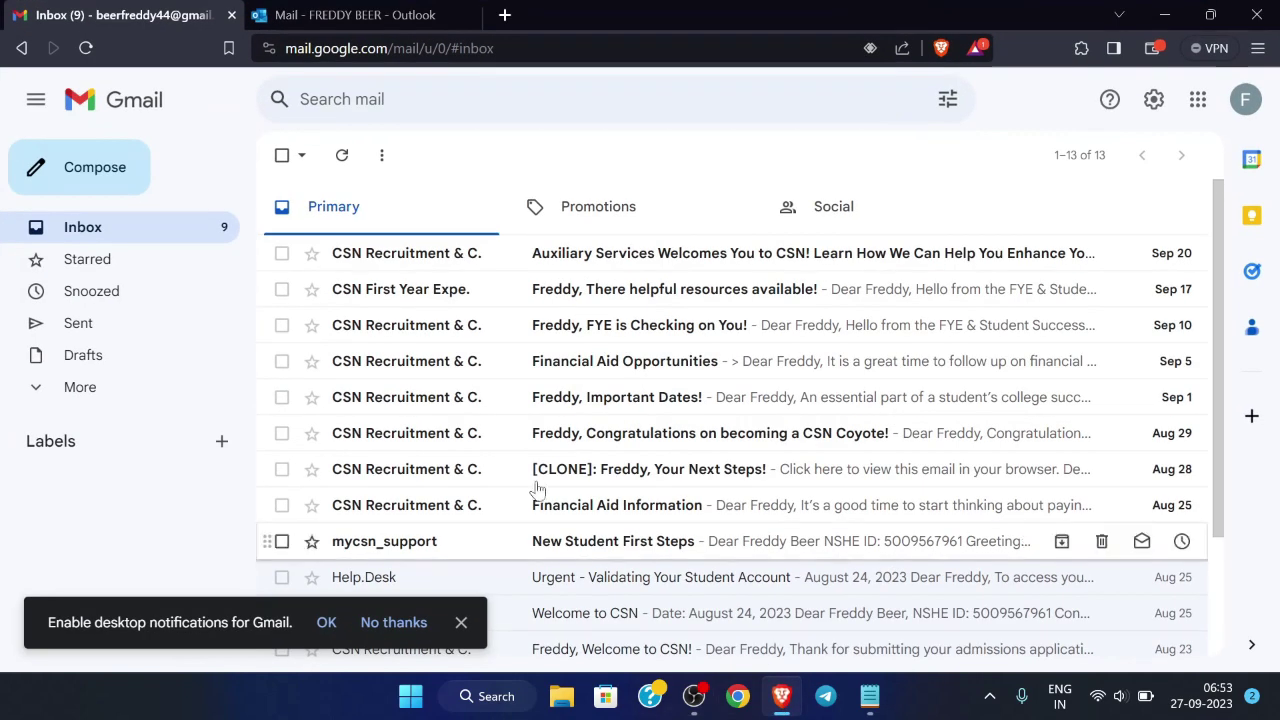
scroll(1003, 416, "down", 3)
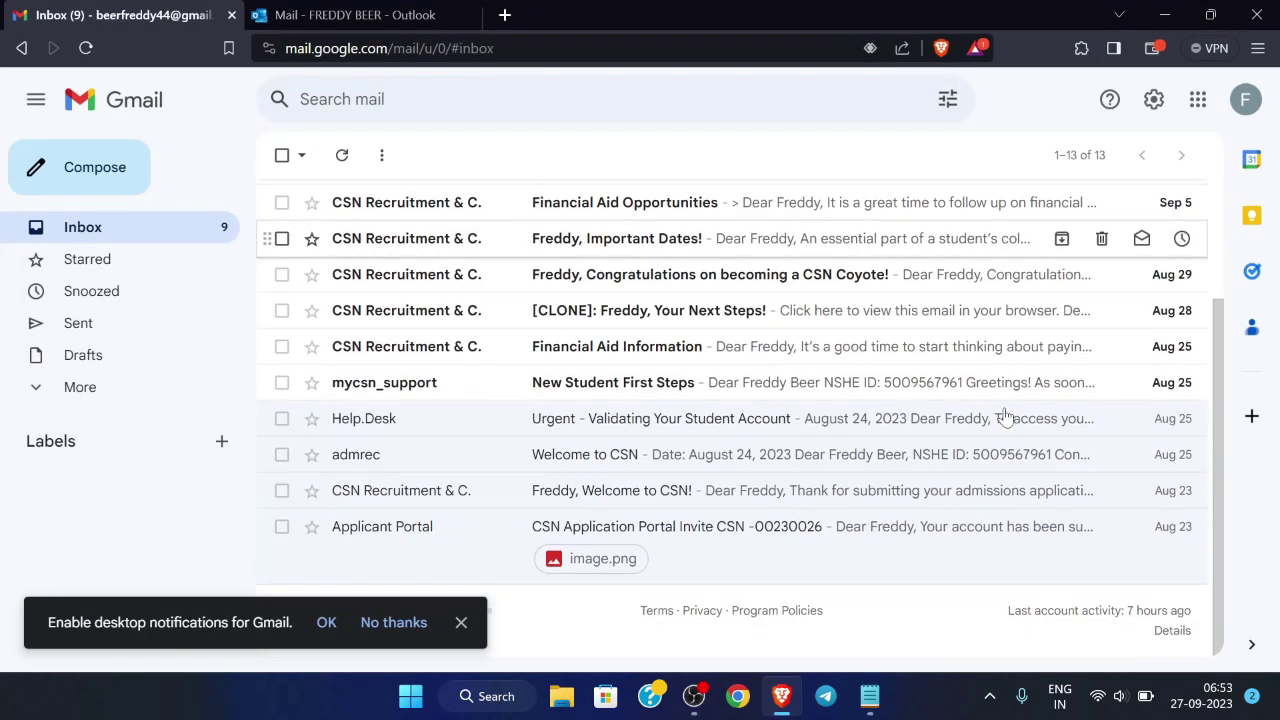
scroll(1003, 416, "up", 3)
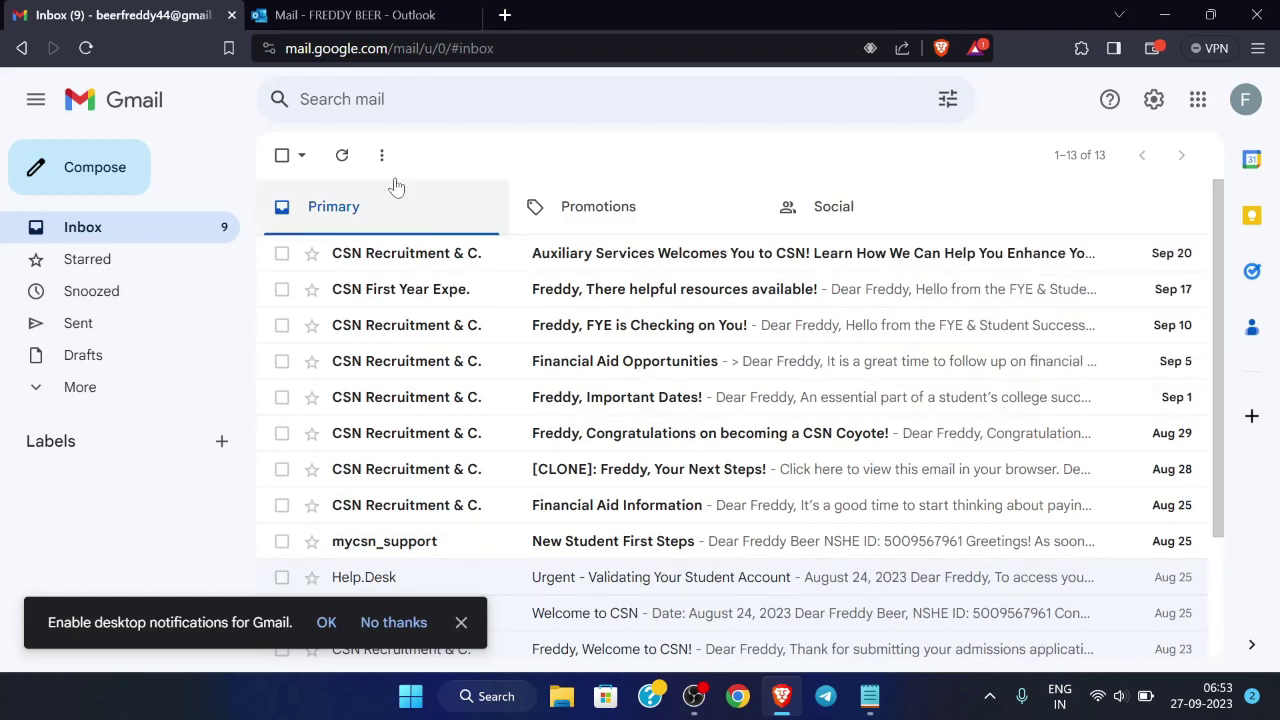
left_click(373, 8)
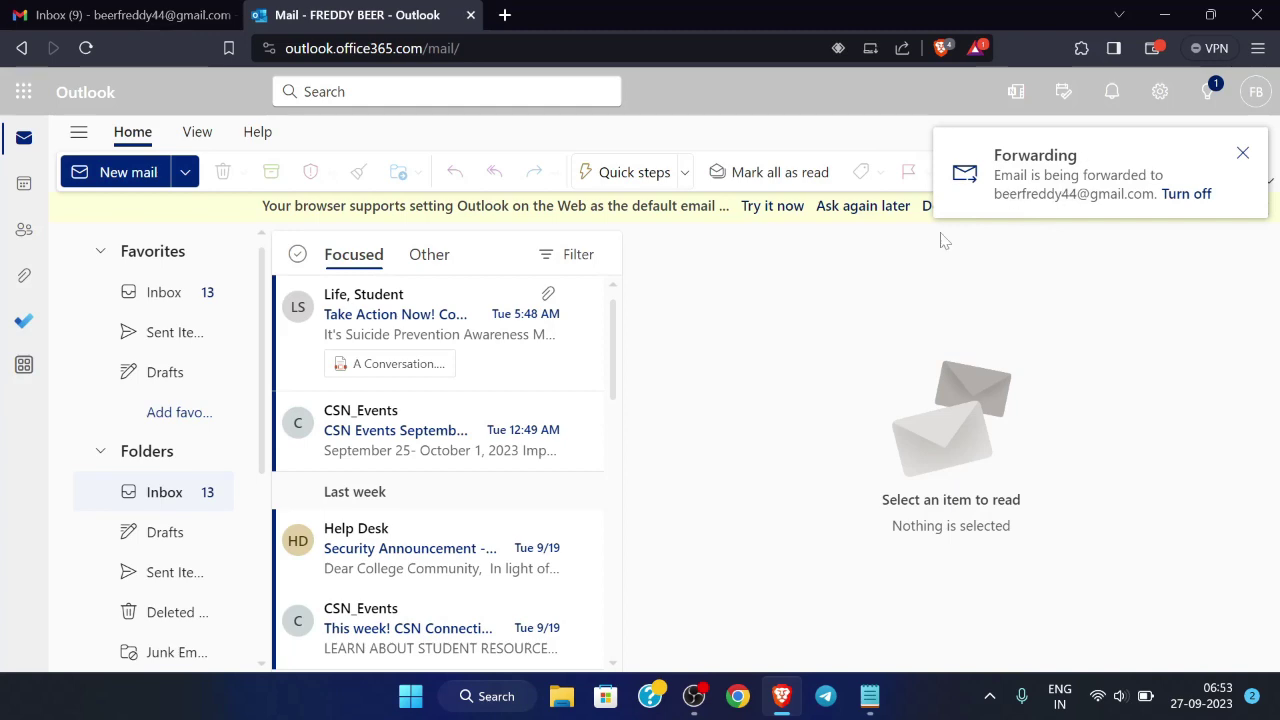
left_click(104, 28)
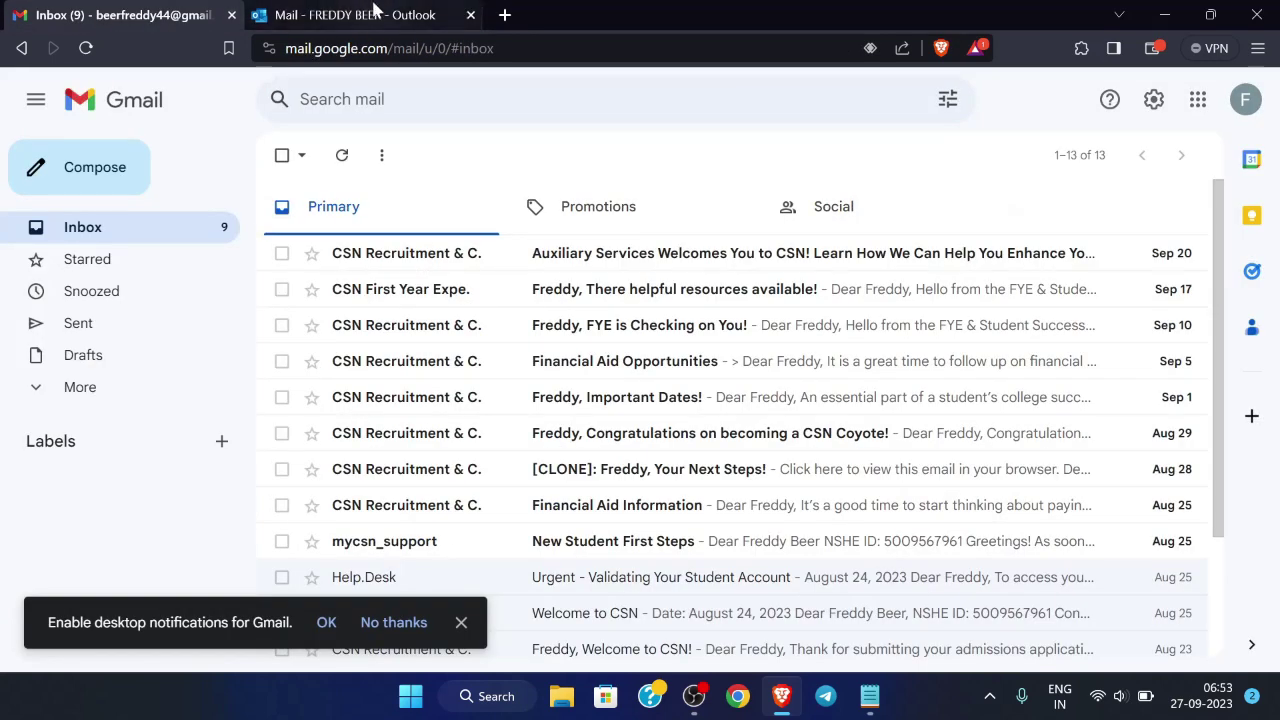
left_click(506, 16)
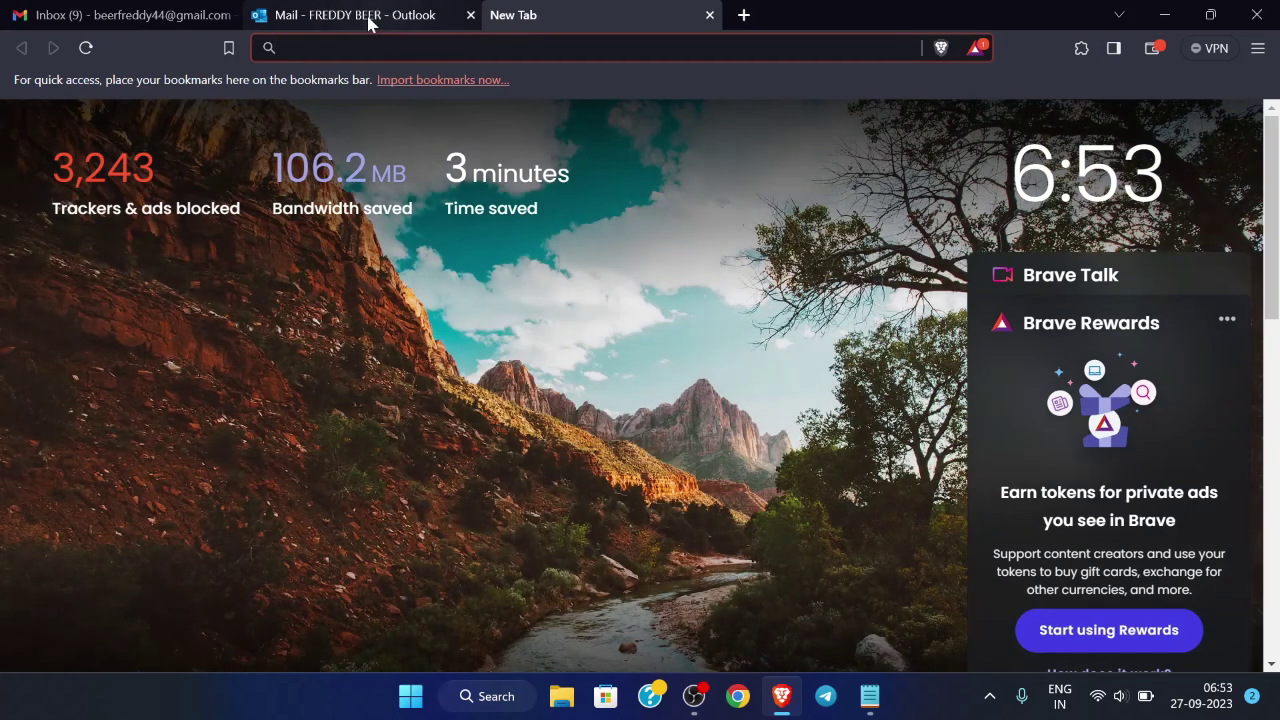
Delete the misspelled 'outlok' entry from the address-bar suggestions and return to the new tab page
left_click(352, 47)
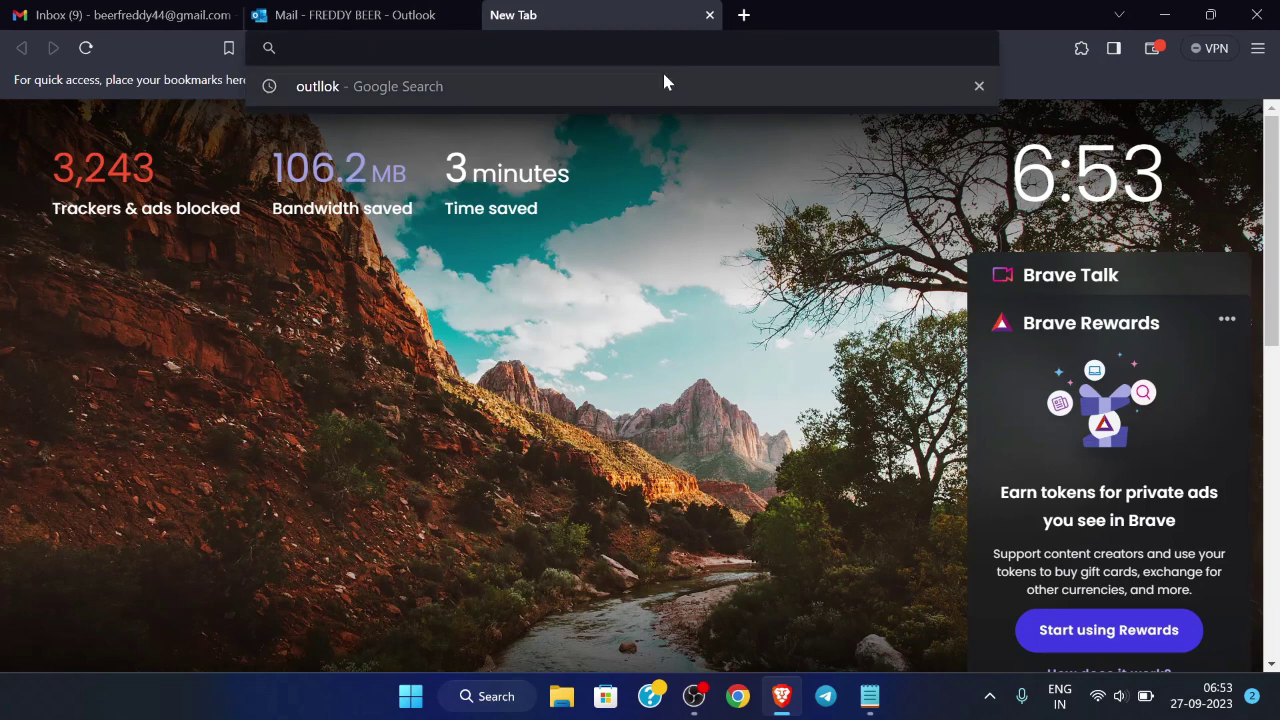
left_click(980, 86)
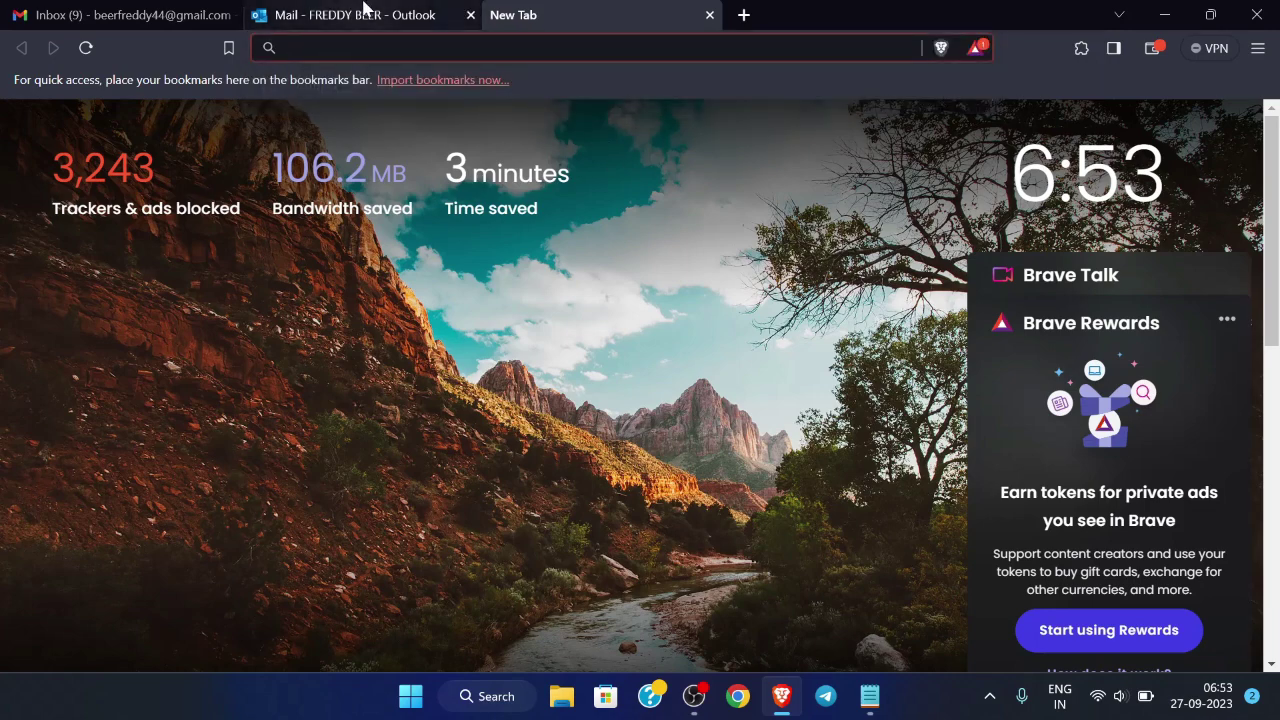
left_click(369, 12)
left_click(580, 10)
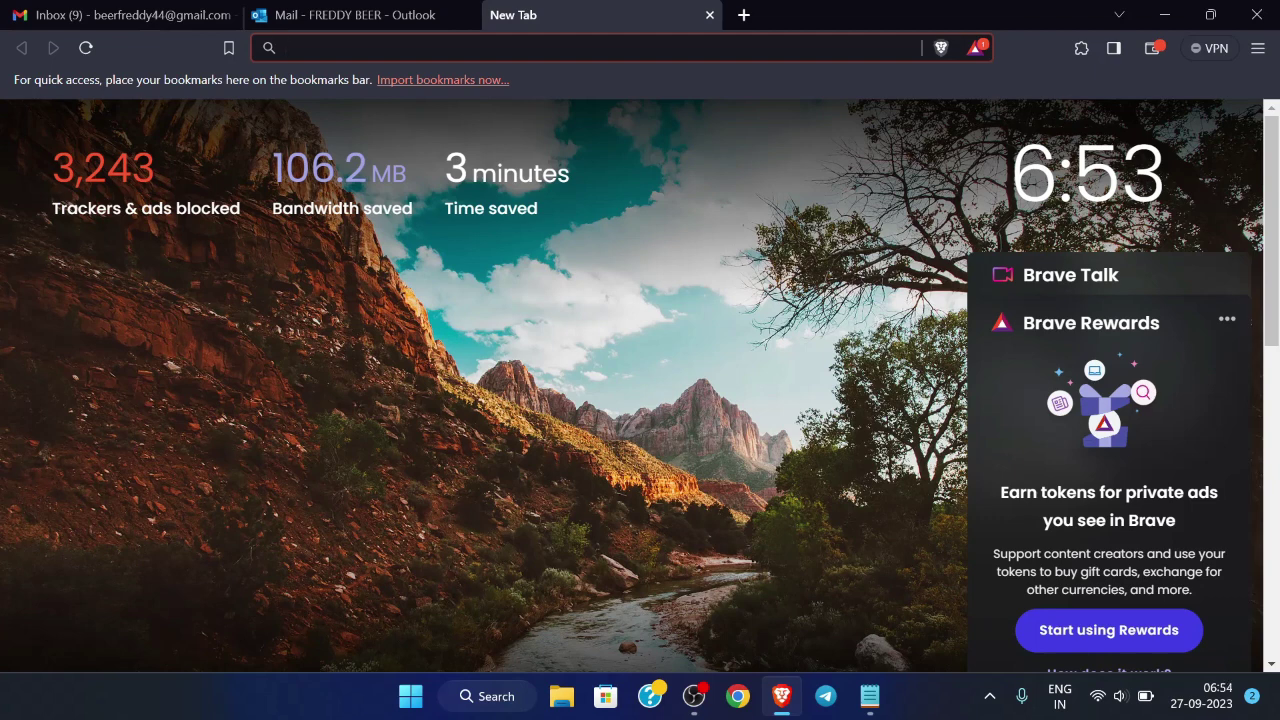
Search 'microsoft student axure', accept the 'azure' correction, and open the Azure for Students credit page
type("mic")
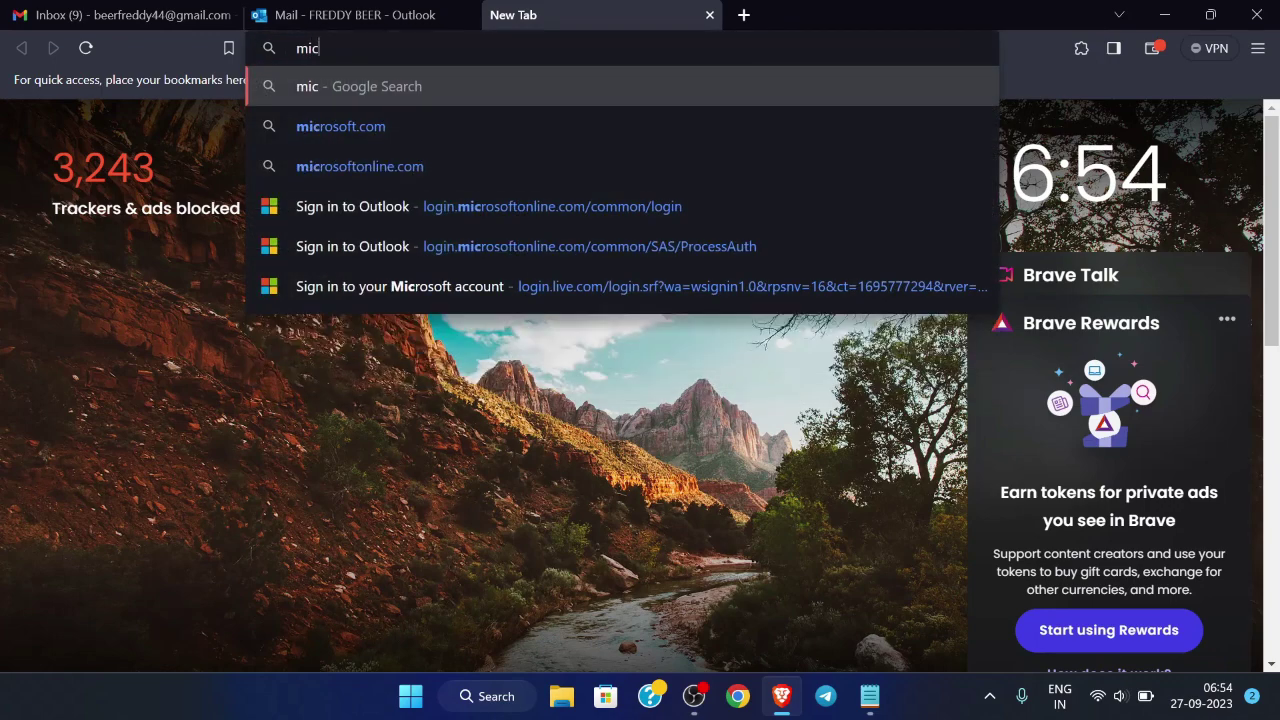
type("rosoft")
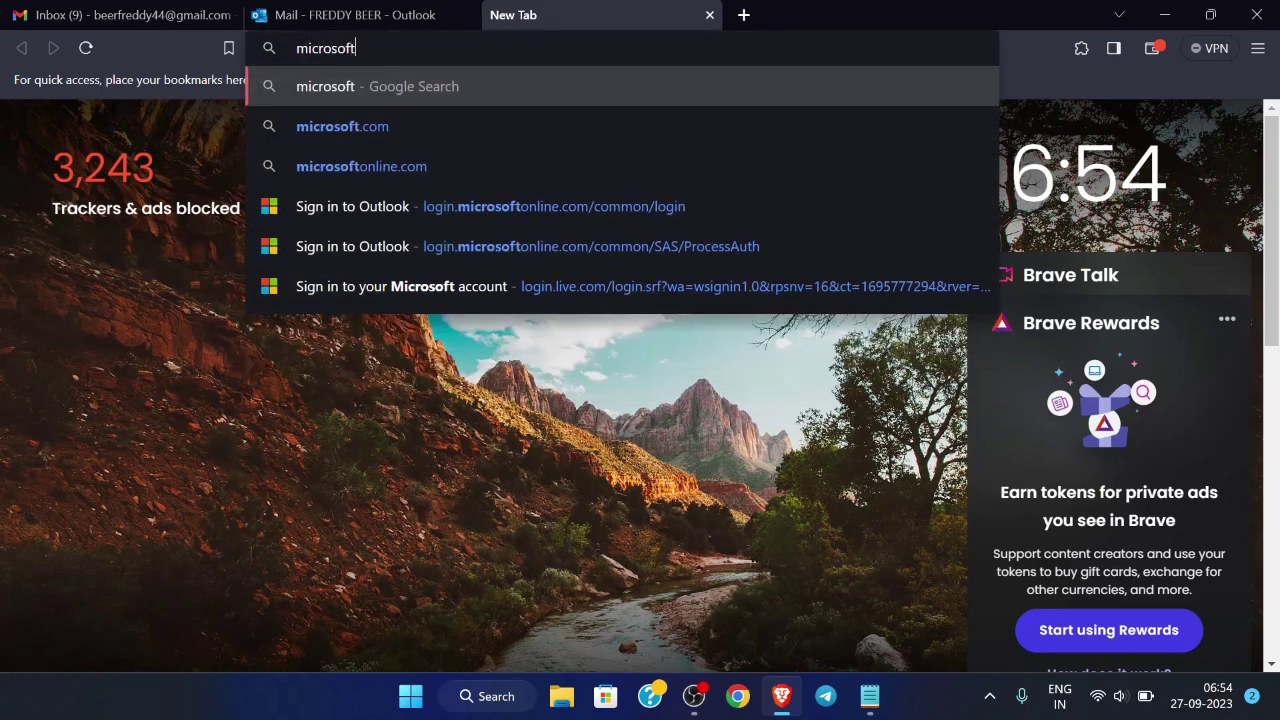
type(" student axure")
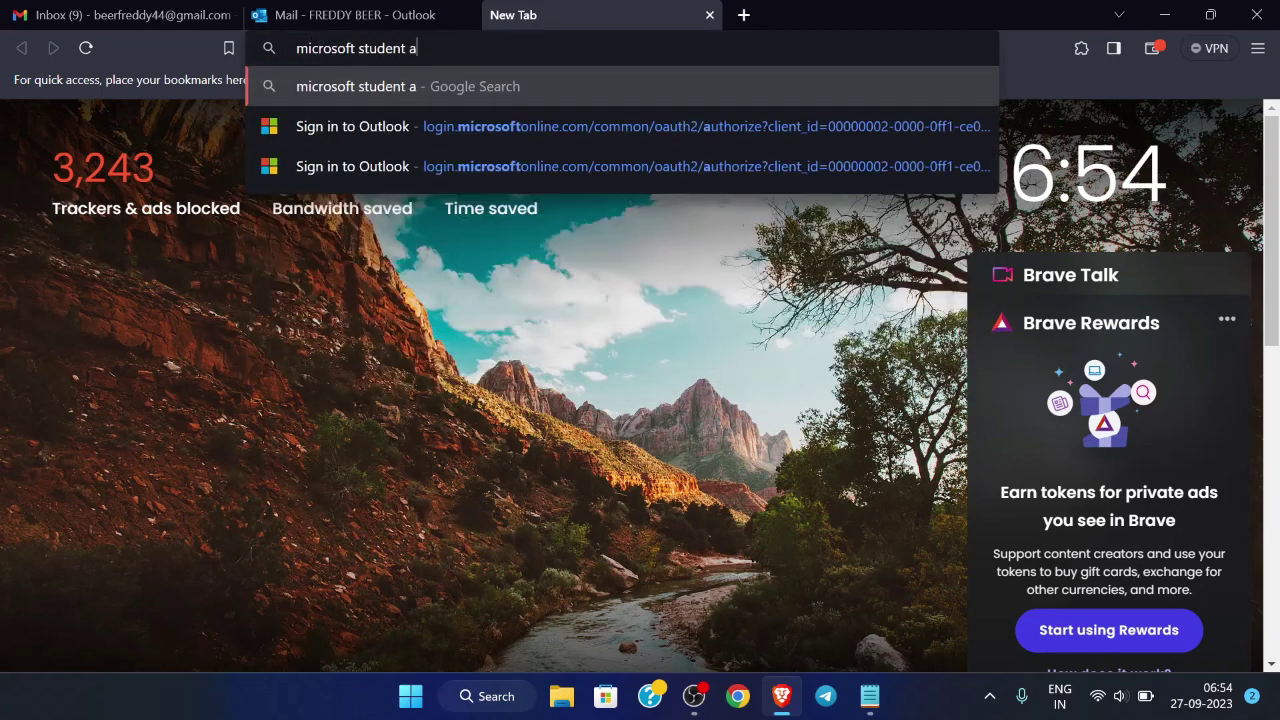
key("Return")
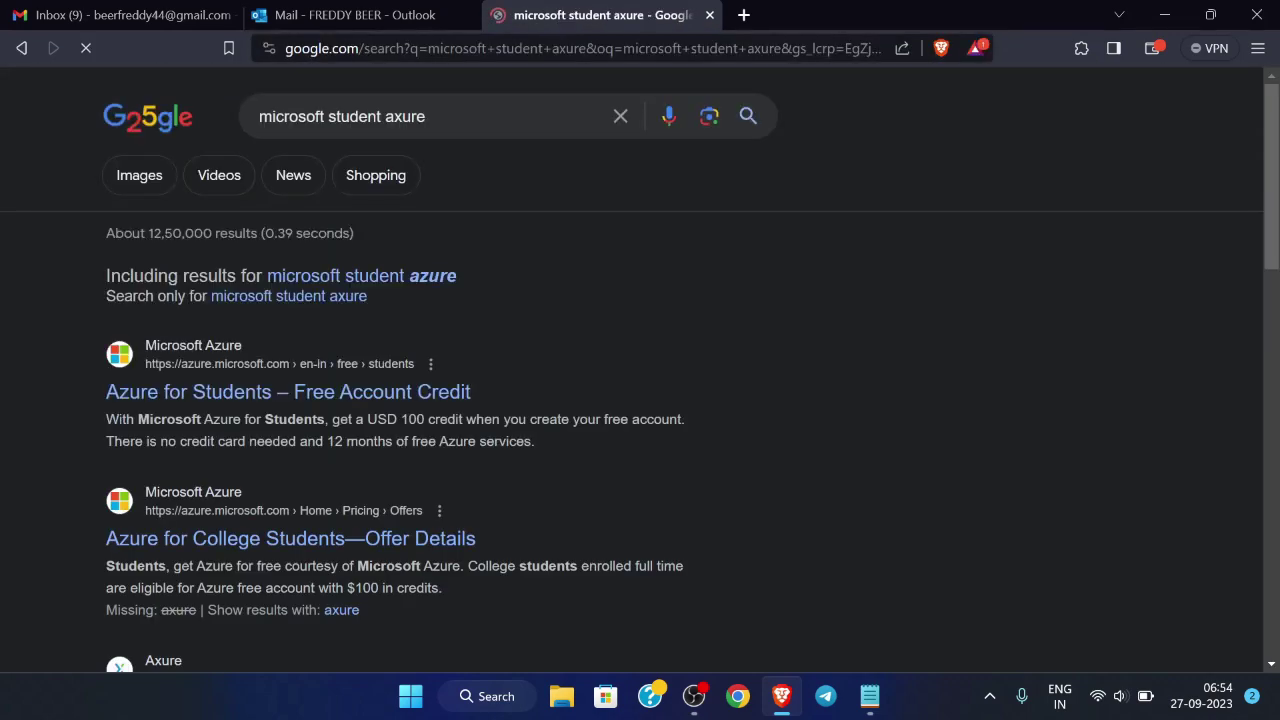
left_click(408, 278)
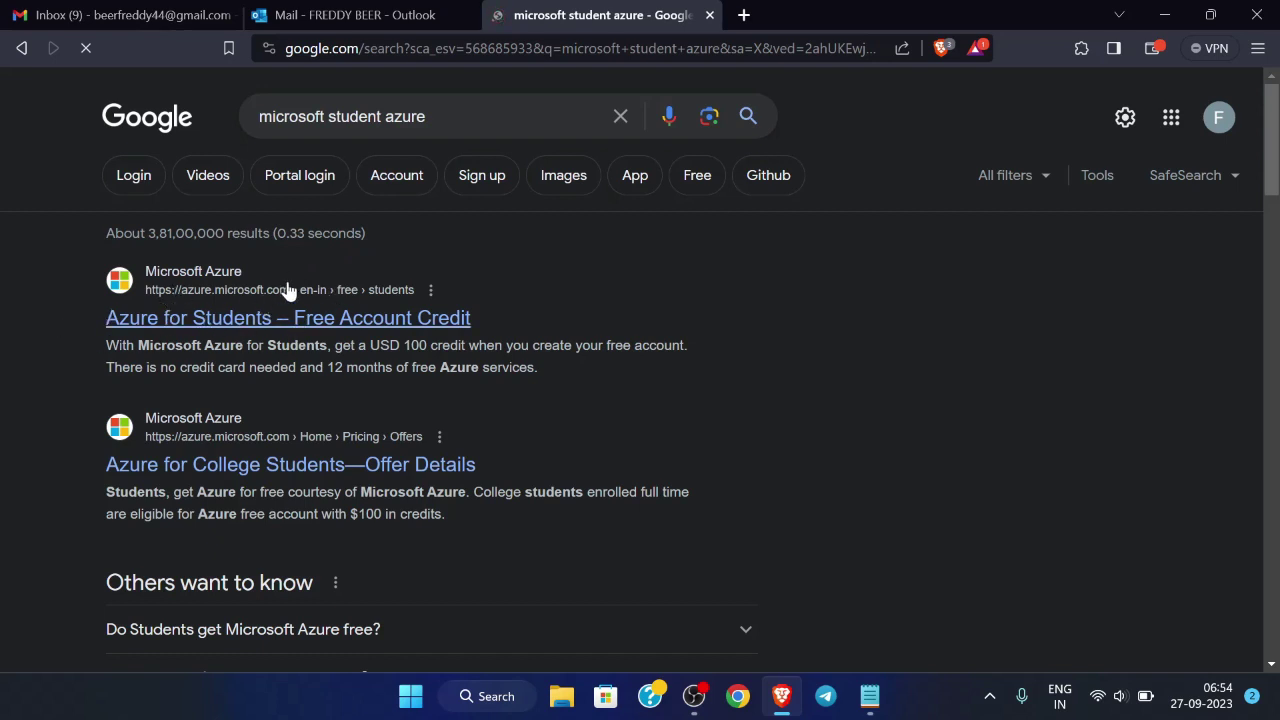
left_click(245, 317)
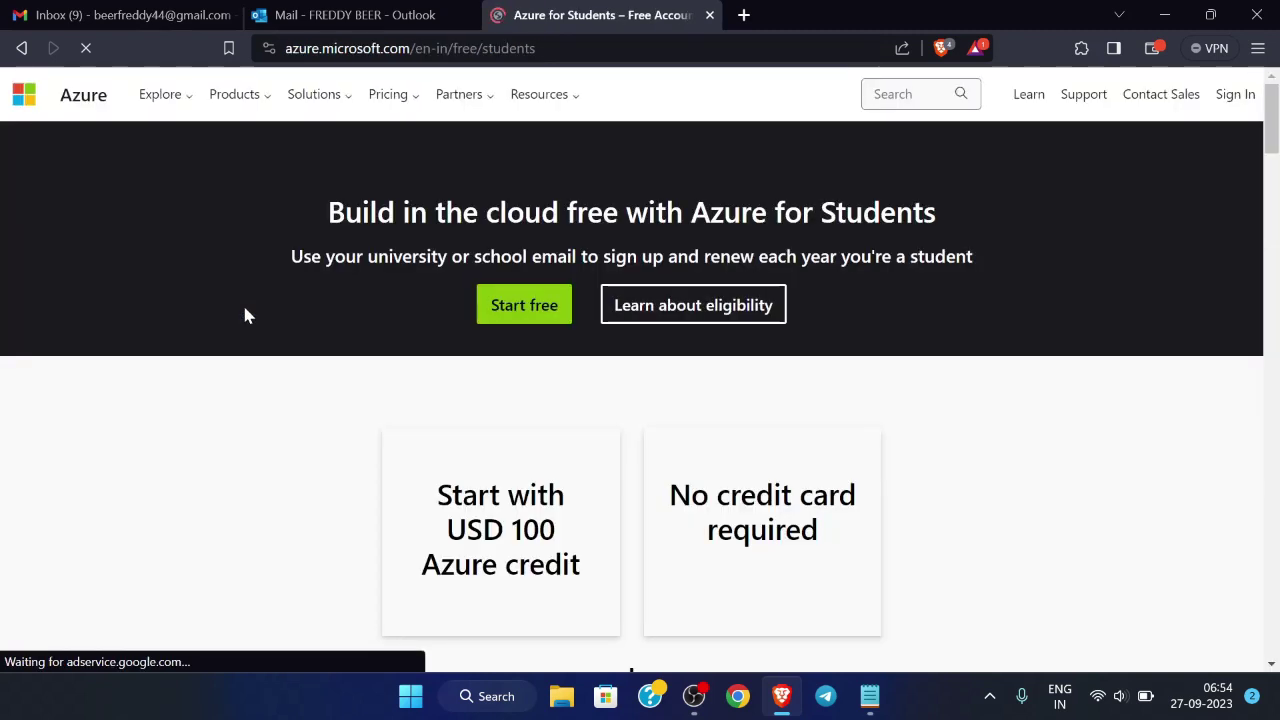
key("ctrl+shift+Tab")
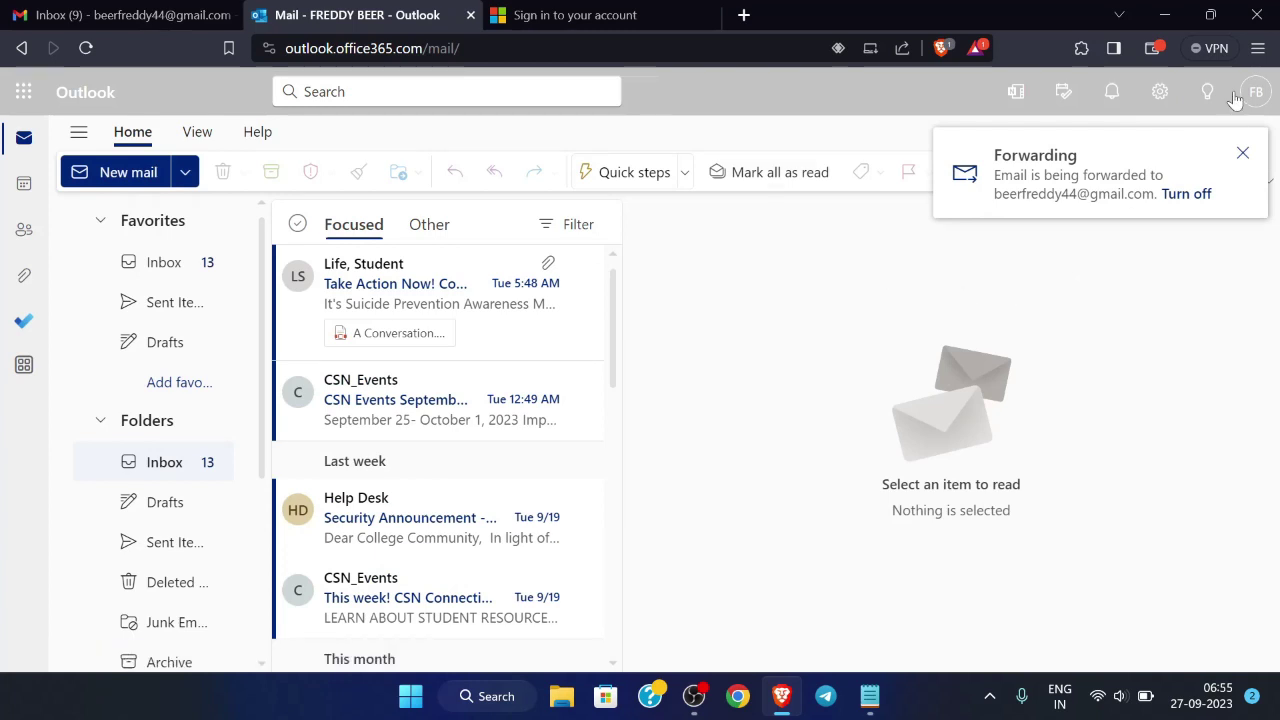
Dismiss the forwarding notice, sign out of the school Outlook account, and switch to a new tab
left_click(1243, 154)
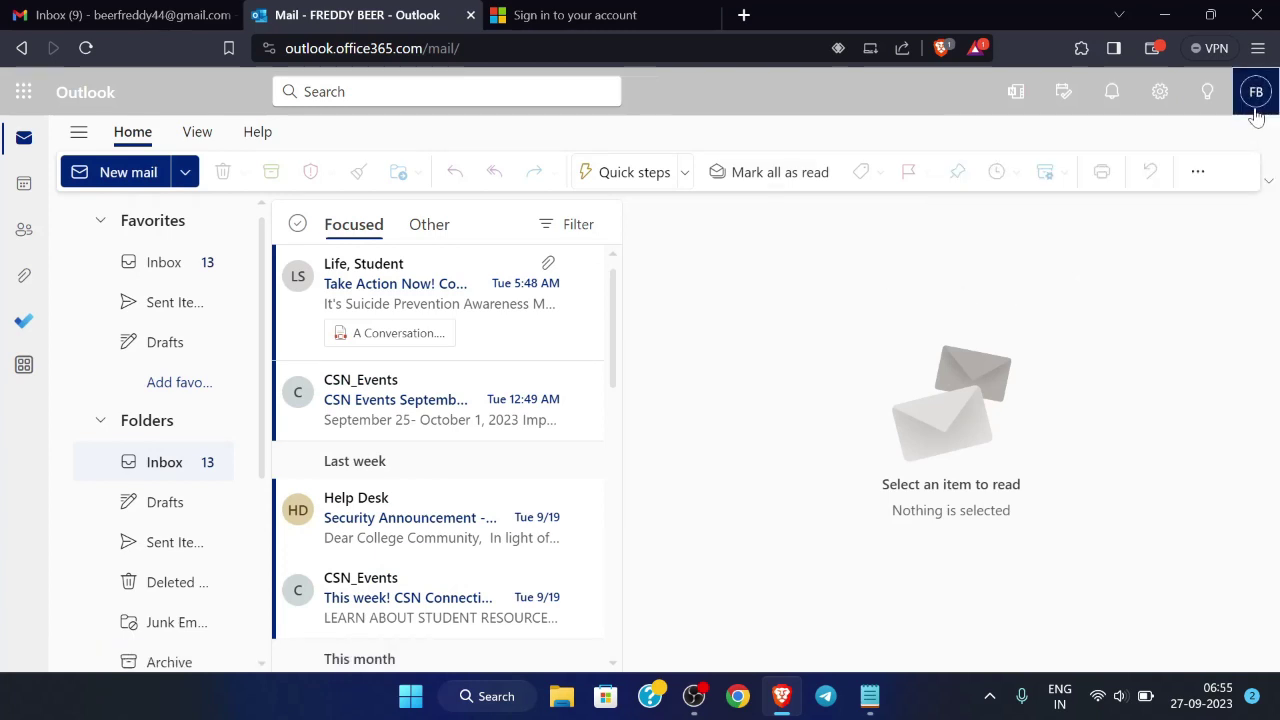
left_click(709, 15)
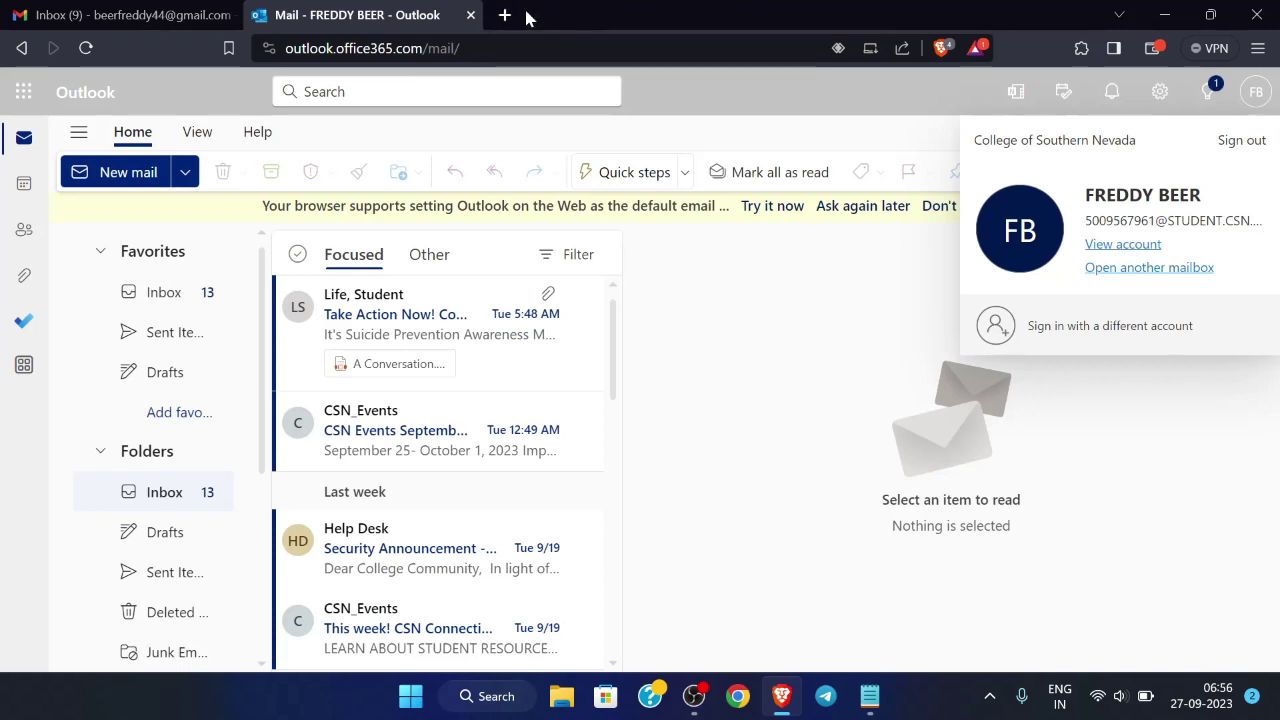
left_click(1241, 141)
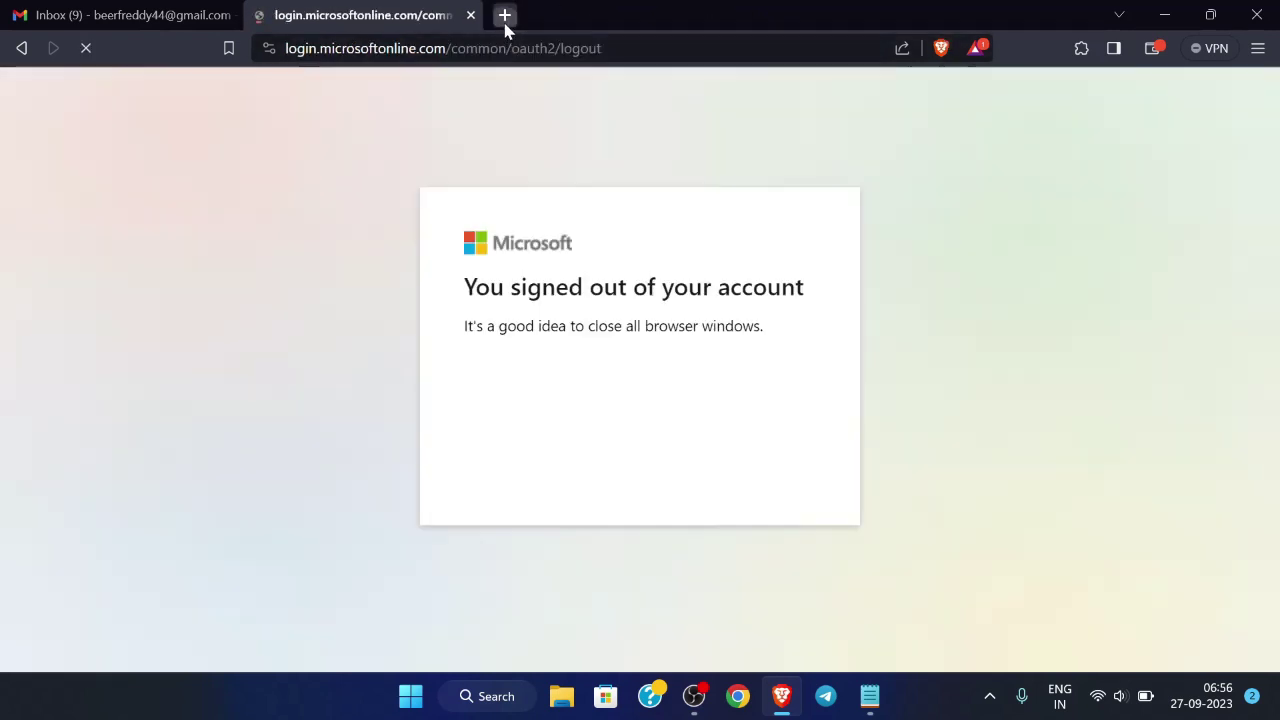
left_click(504, 15)
left_click(363, 10)
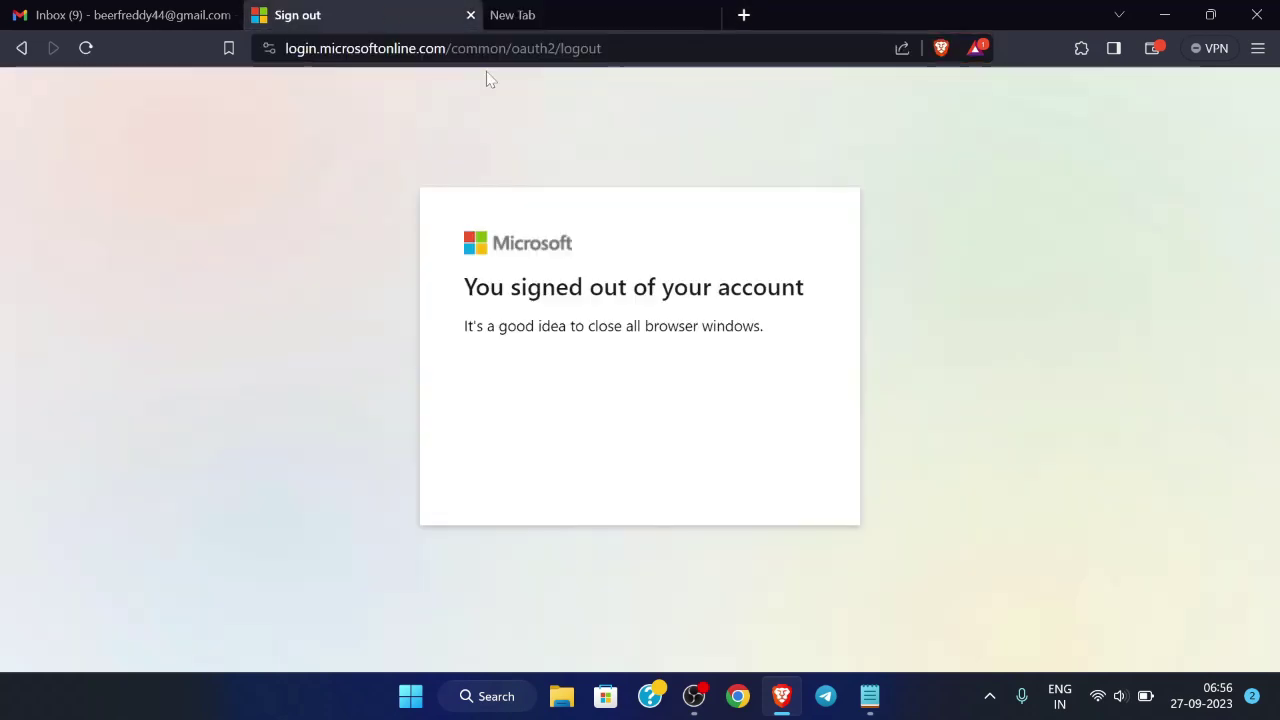
left_click(476, 18)
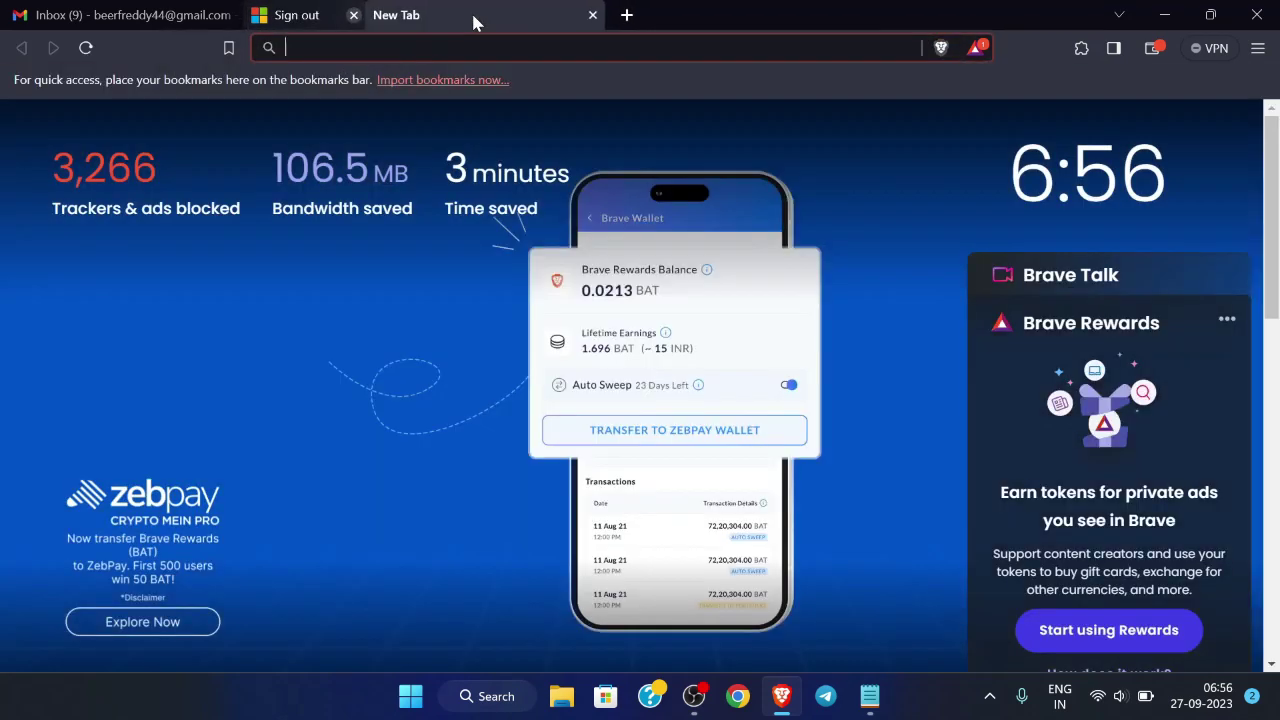
Close the sign-out tab, search 'microsoft azure student', and choose Start free on the Azure for Students page
left_click(353, 15)
type("mi")
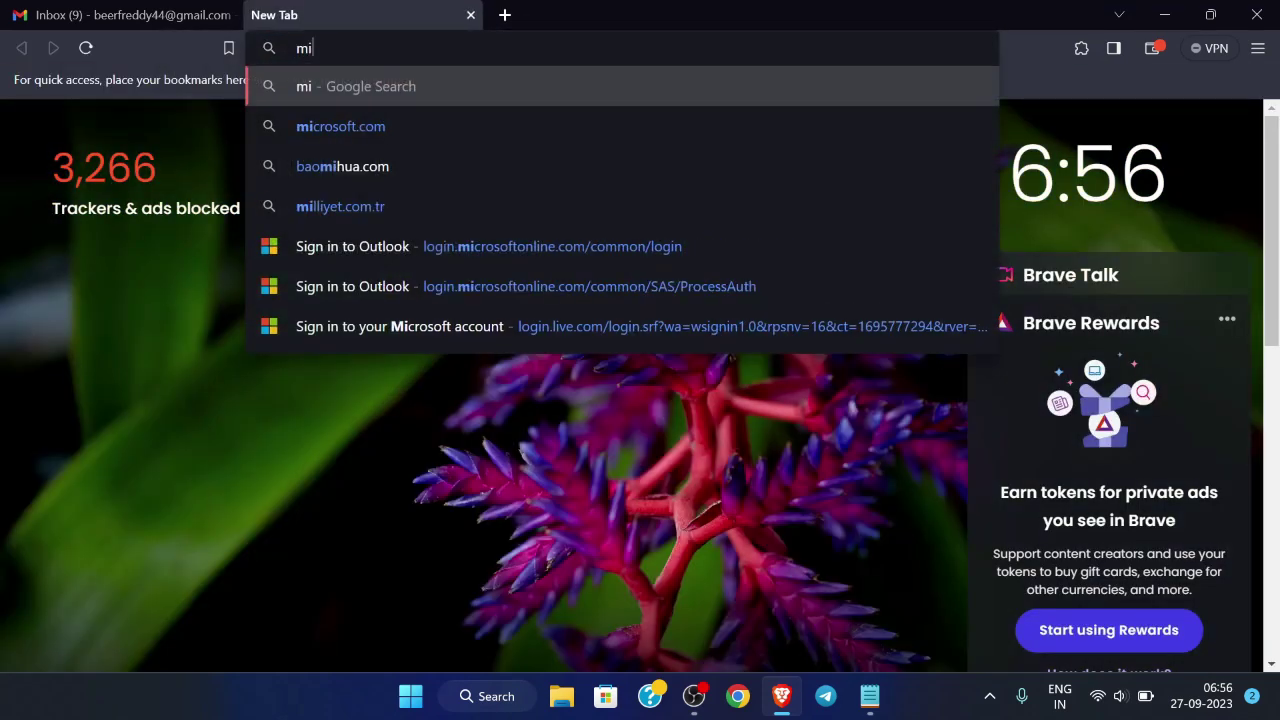
type("crosoft a")
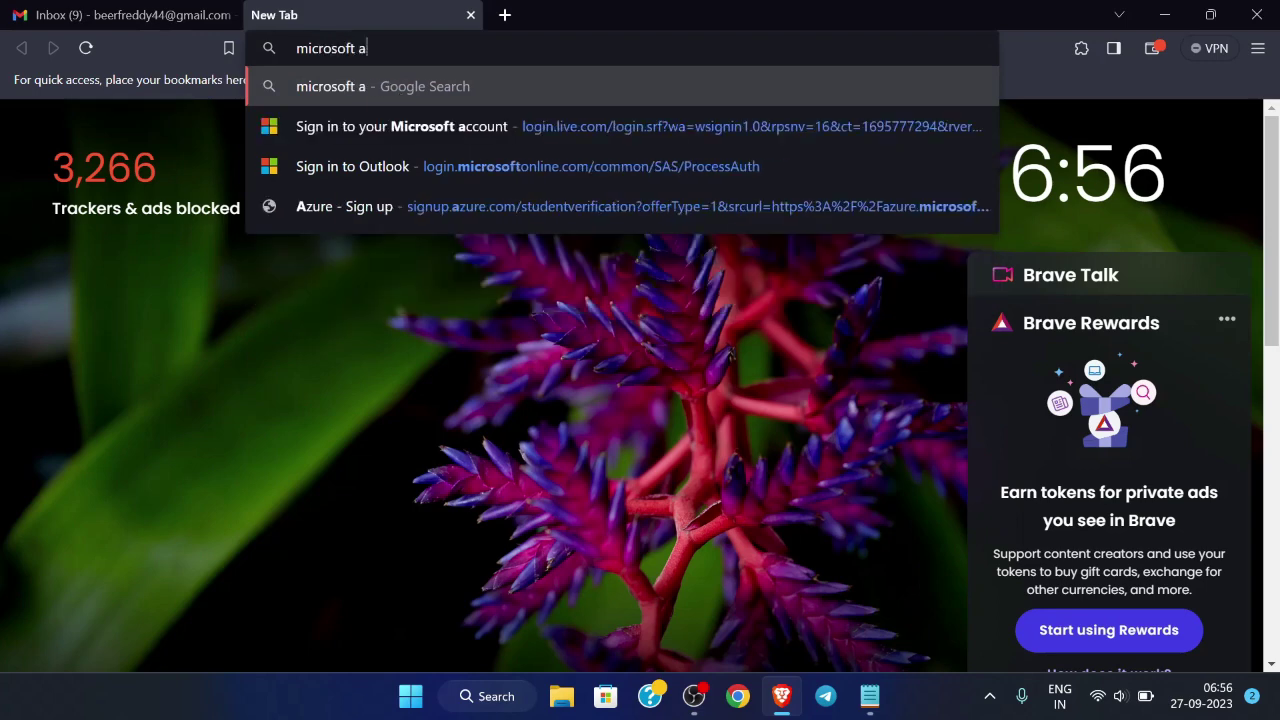
type("zure student")
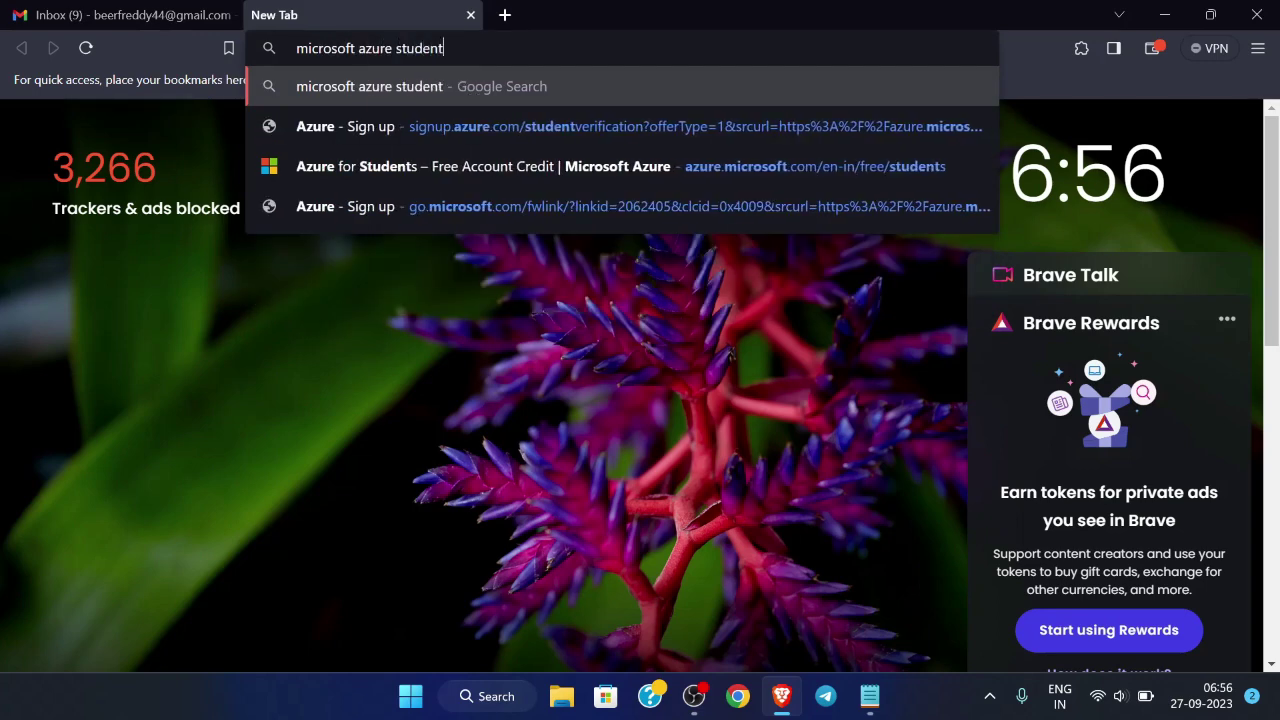
key("Return")
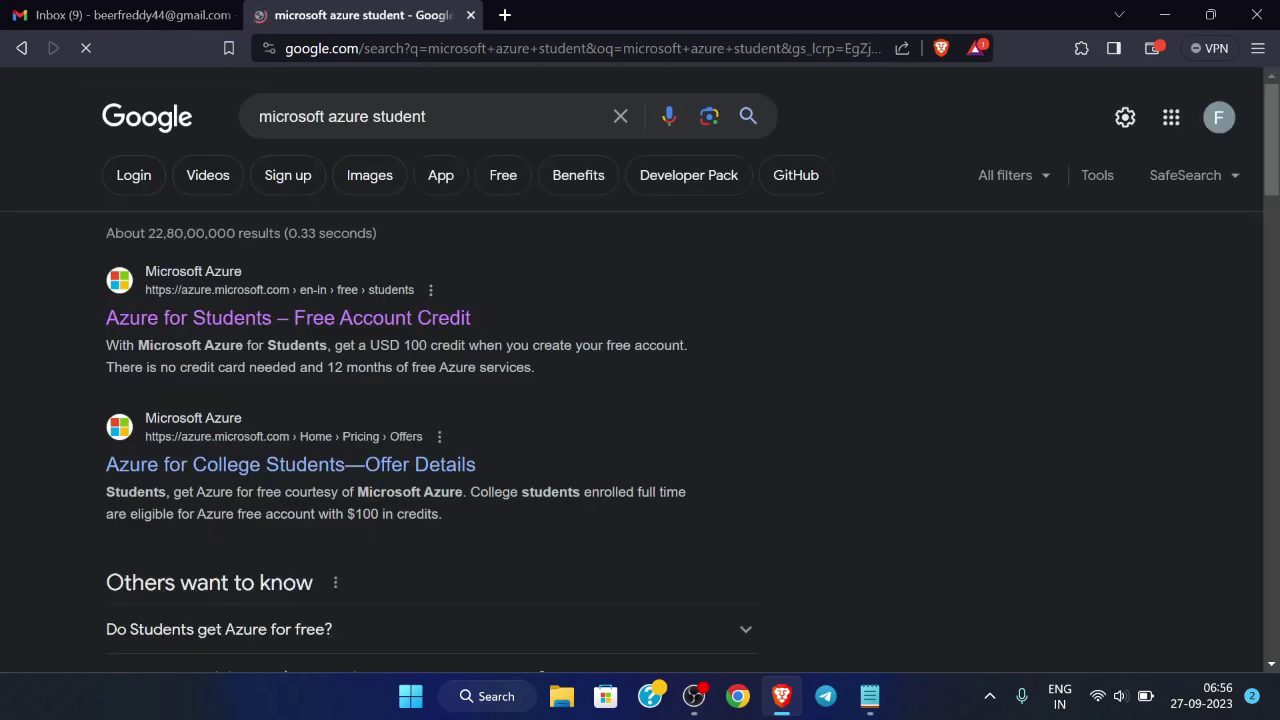
left_click(225, 305)
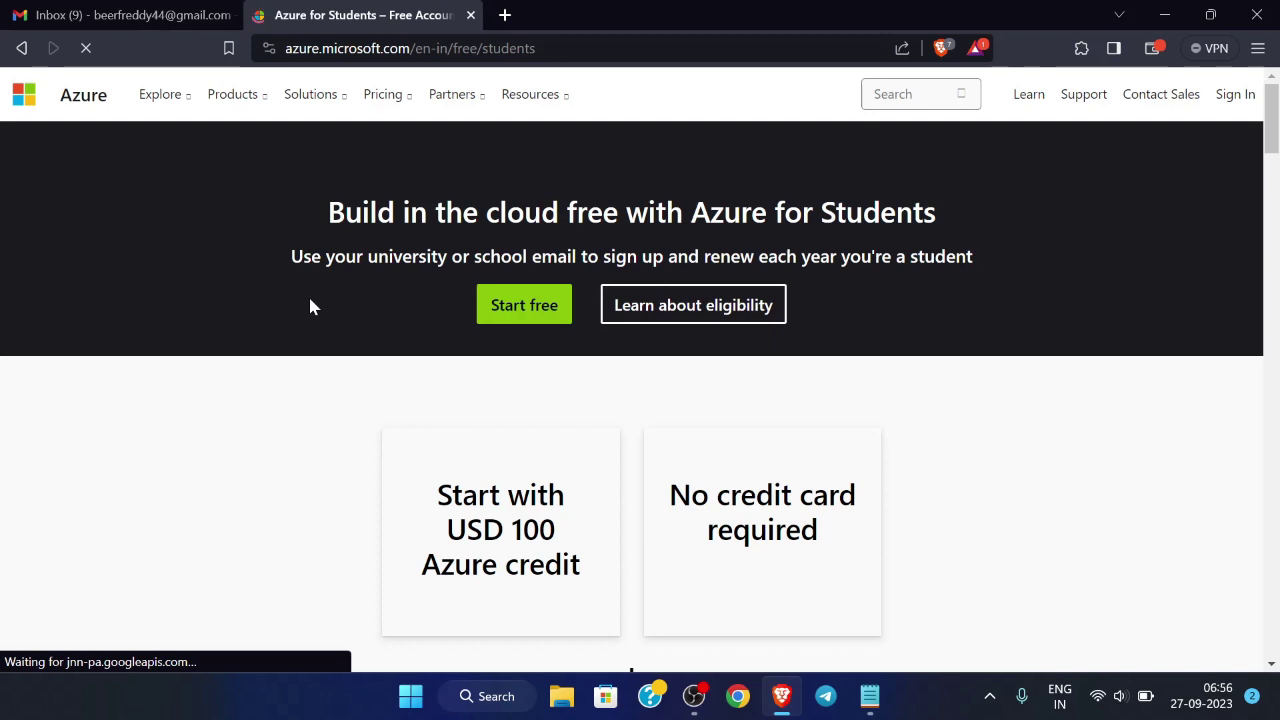
left_click(540, 308)
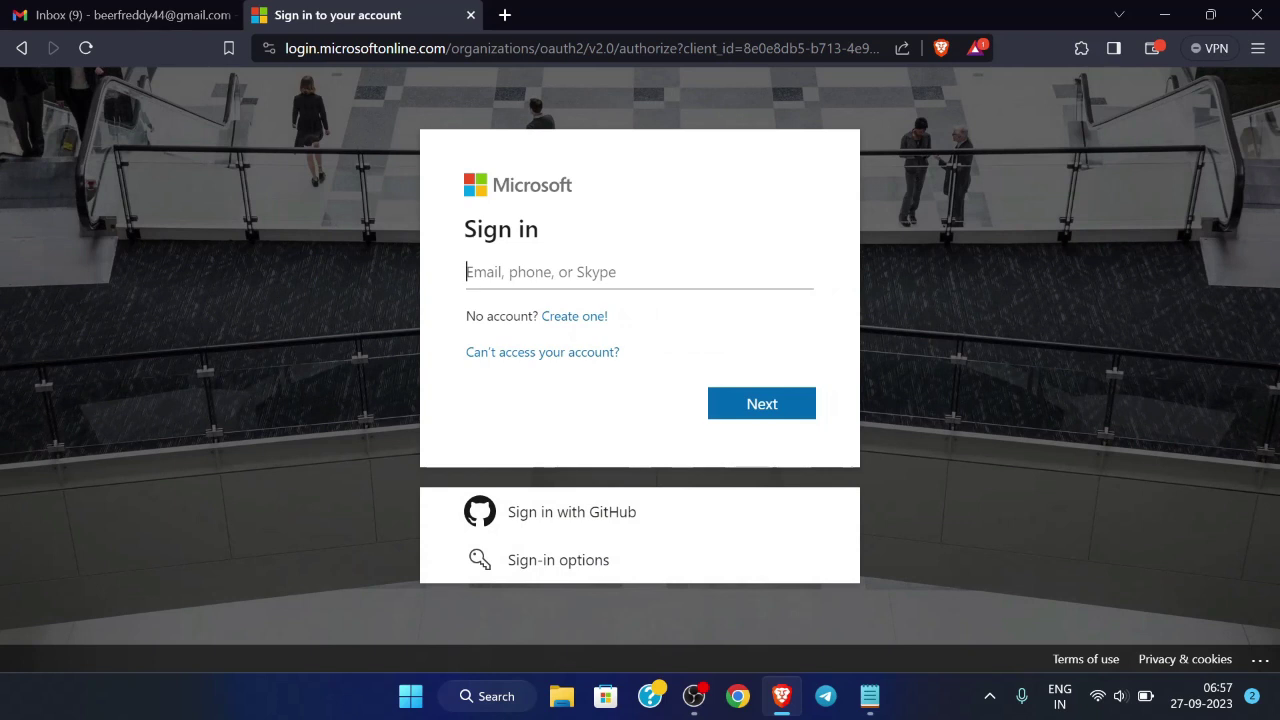
Follow the 'Create one!' link on the Microsoft sign-in page
left_click(575, 317)
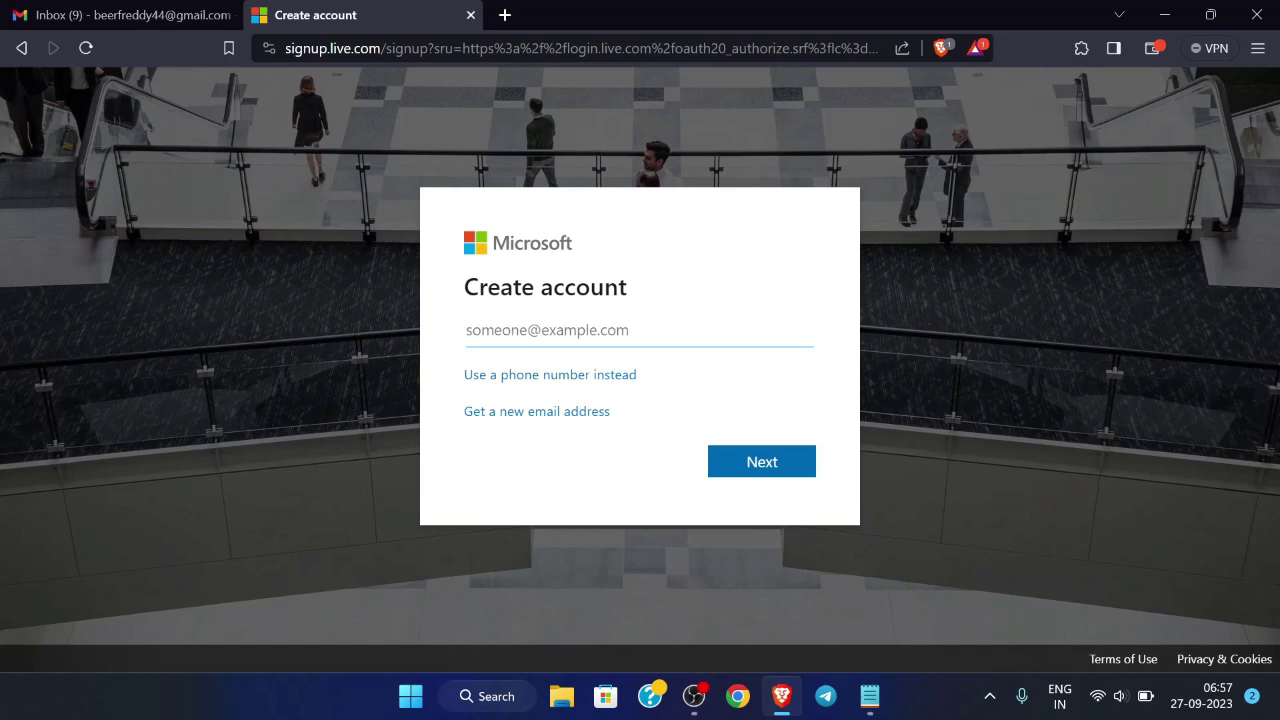
Copy the Gmail account's e-mail address and submit it on Microsoft's Create account page
left_click(140, 15)
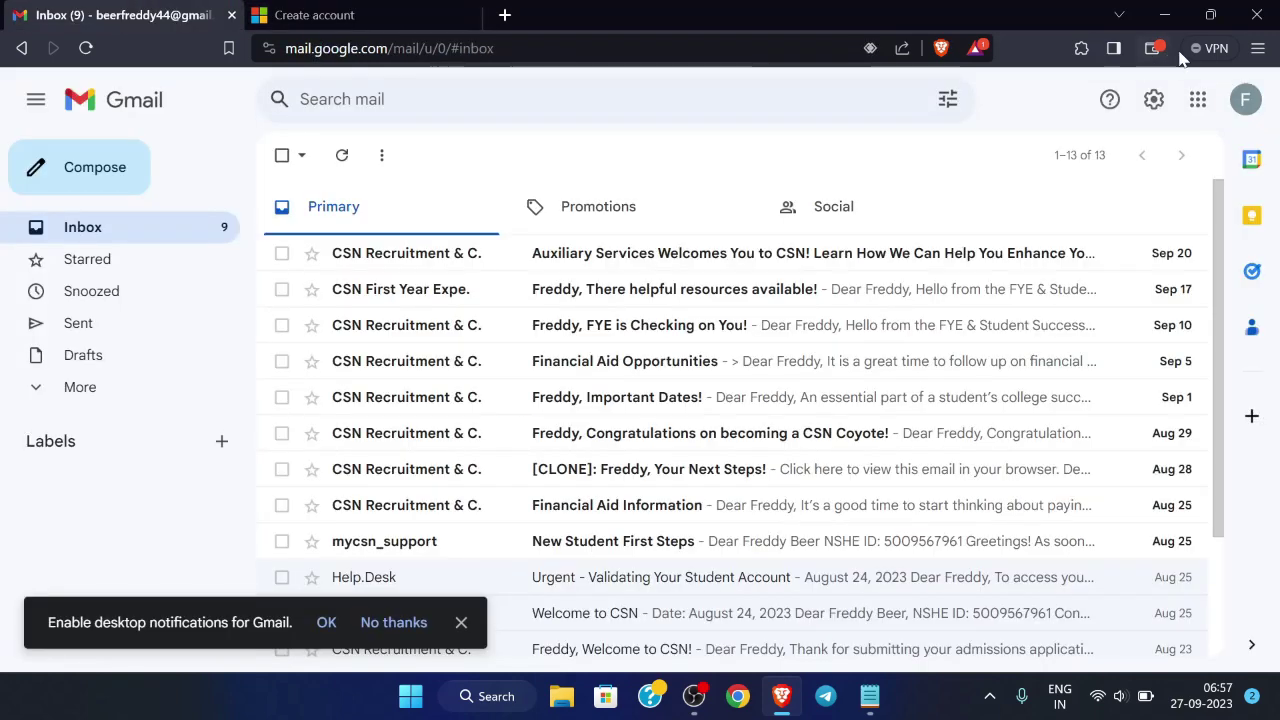
left_click(1245, 100)
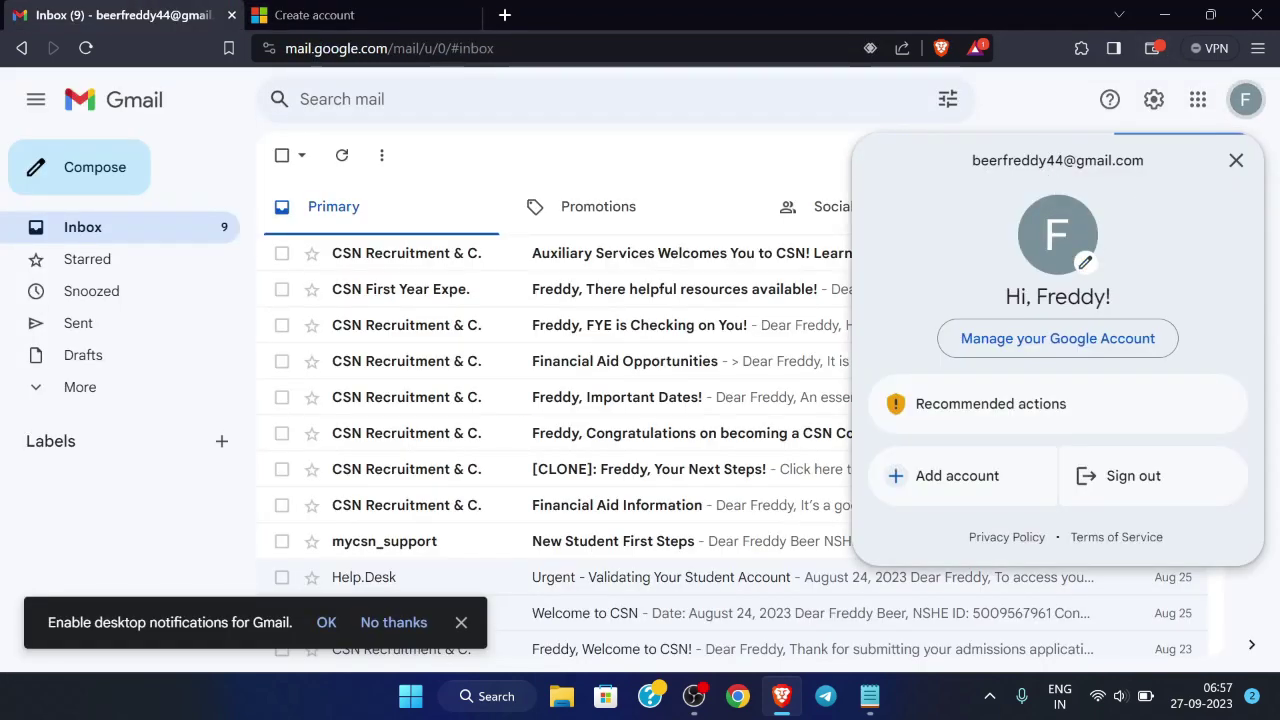
left_click_drag(972, 160, 1144, 160)
key("ctrl+c")
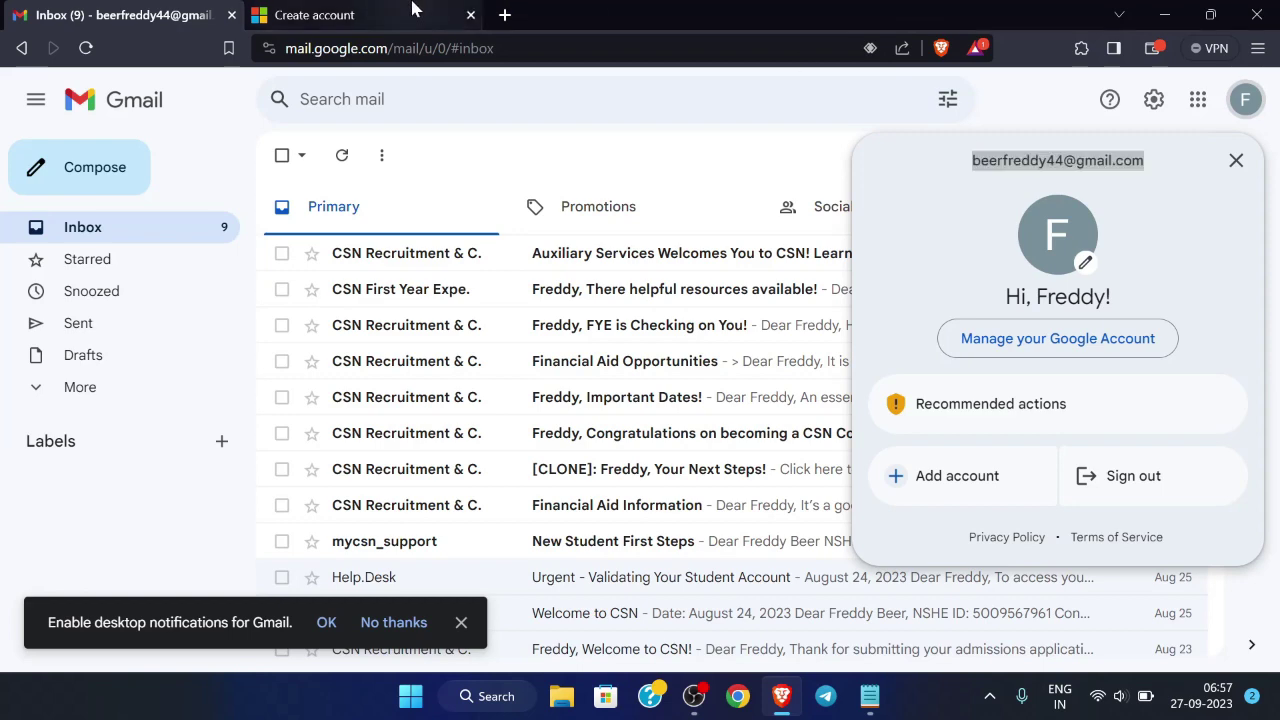
left_click(416, 14)
key("ctrl+v")
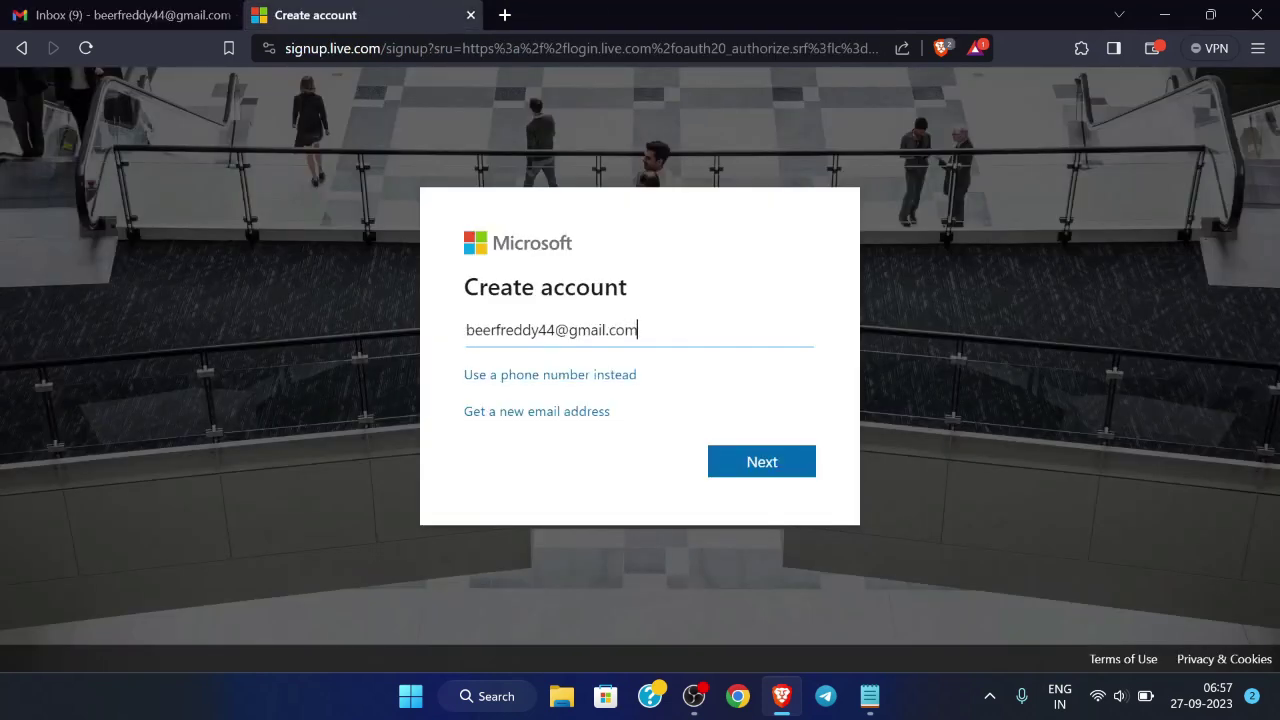
key("Return")
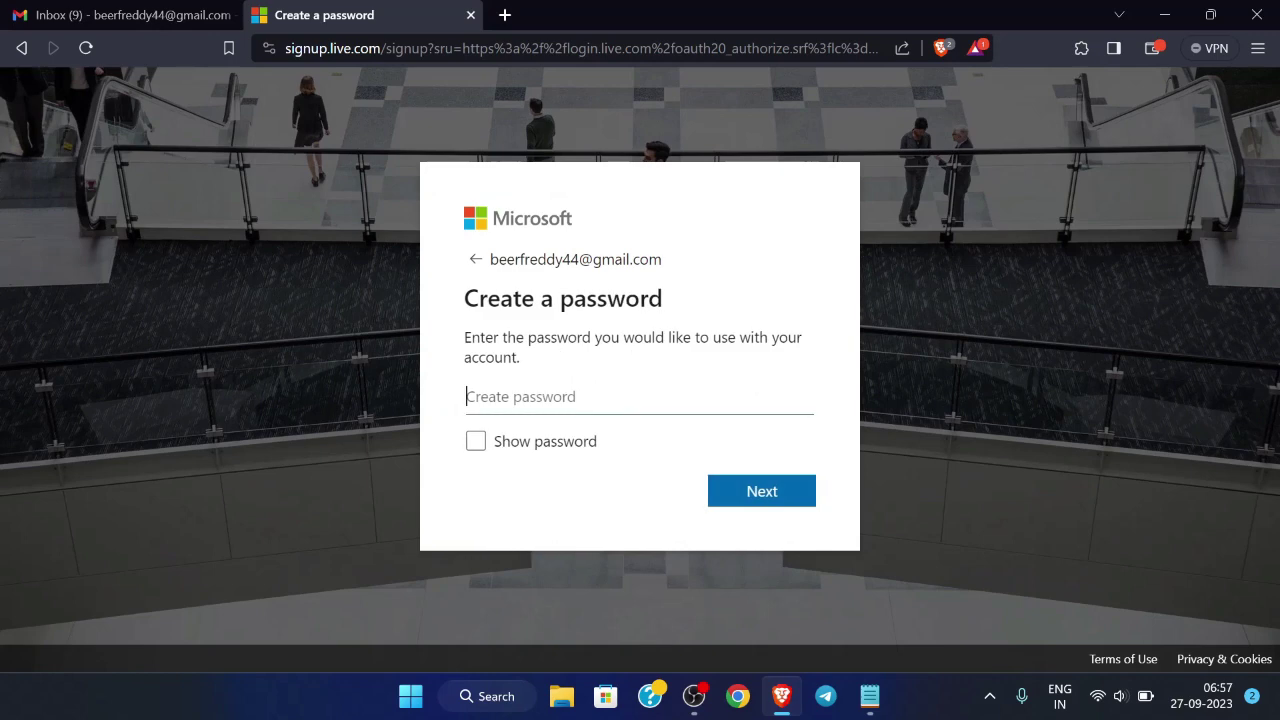
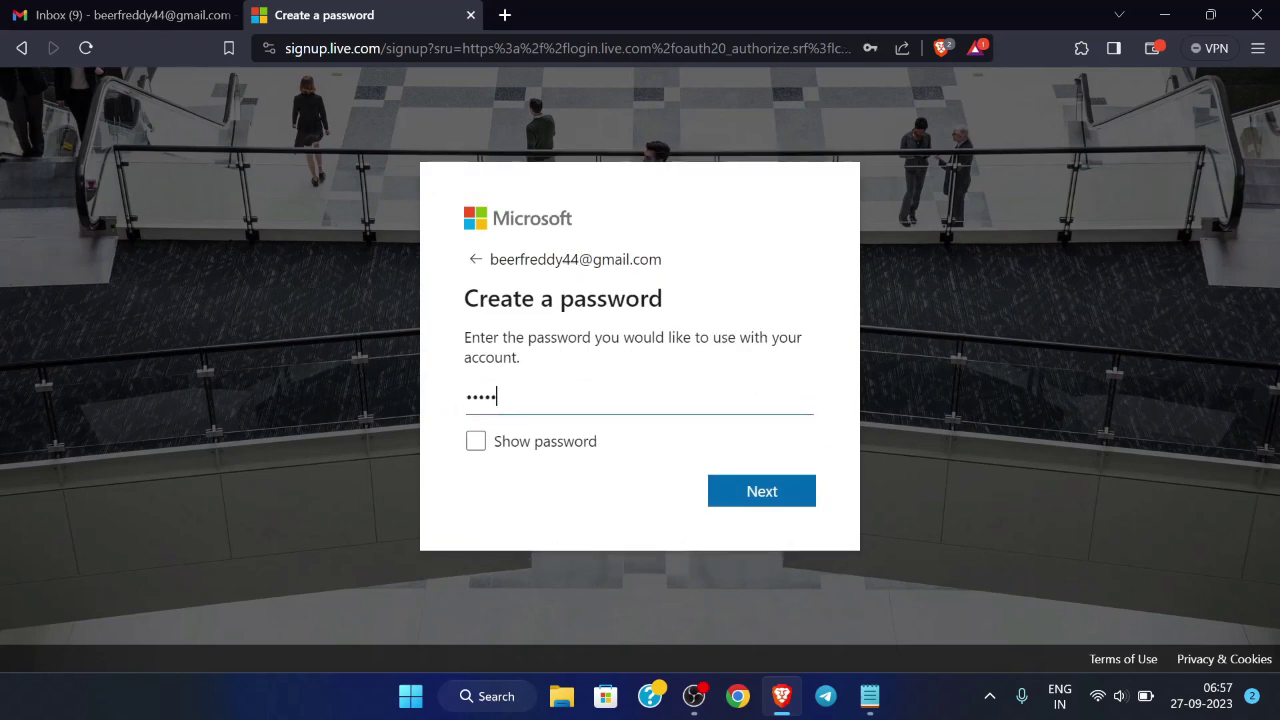
Set the new account password, decline saving it in Brave, and opt out of marketing offers
key("Return")
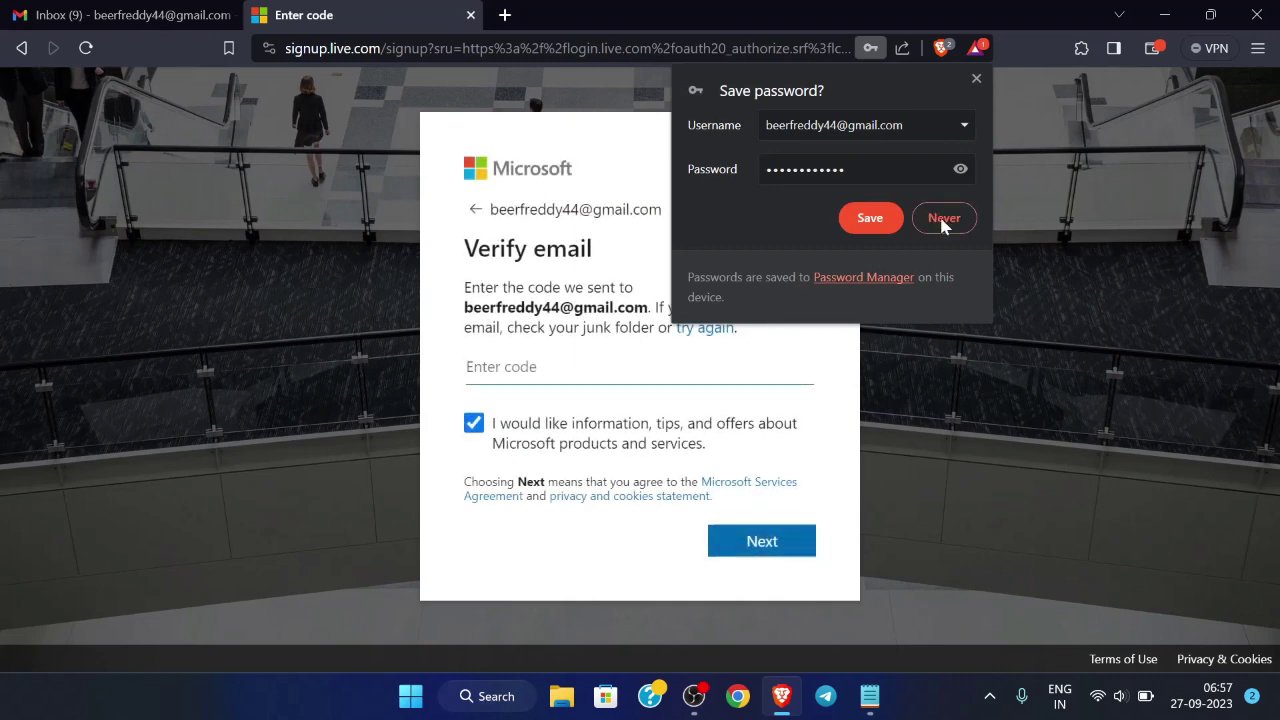
left_click(944, 220)
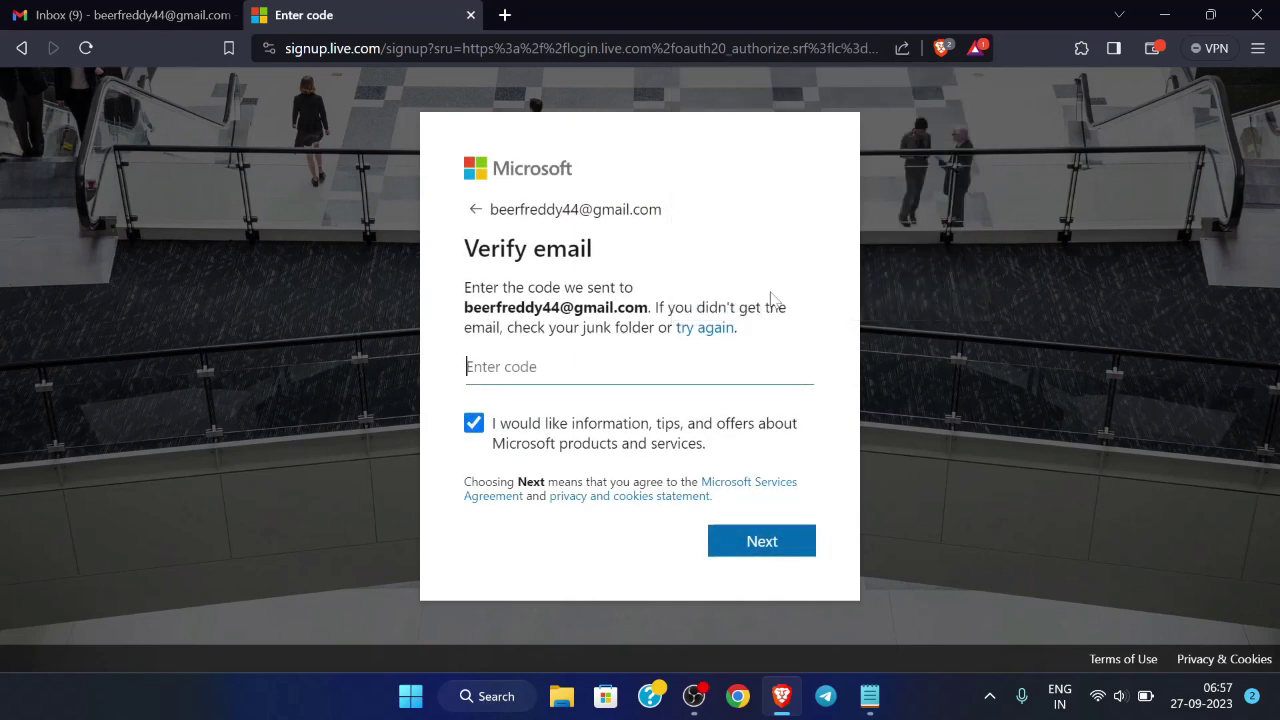
left_click(473, 424)
Refresh Gmail, copy the security code from 'Verify your email address', and focus Microsoft's code field
left_click(130, 15)
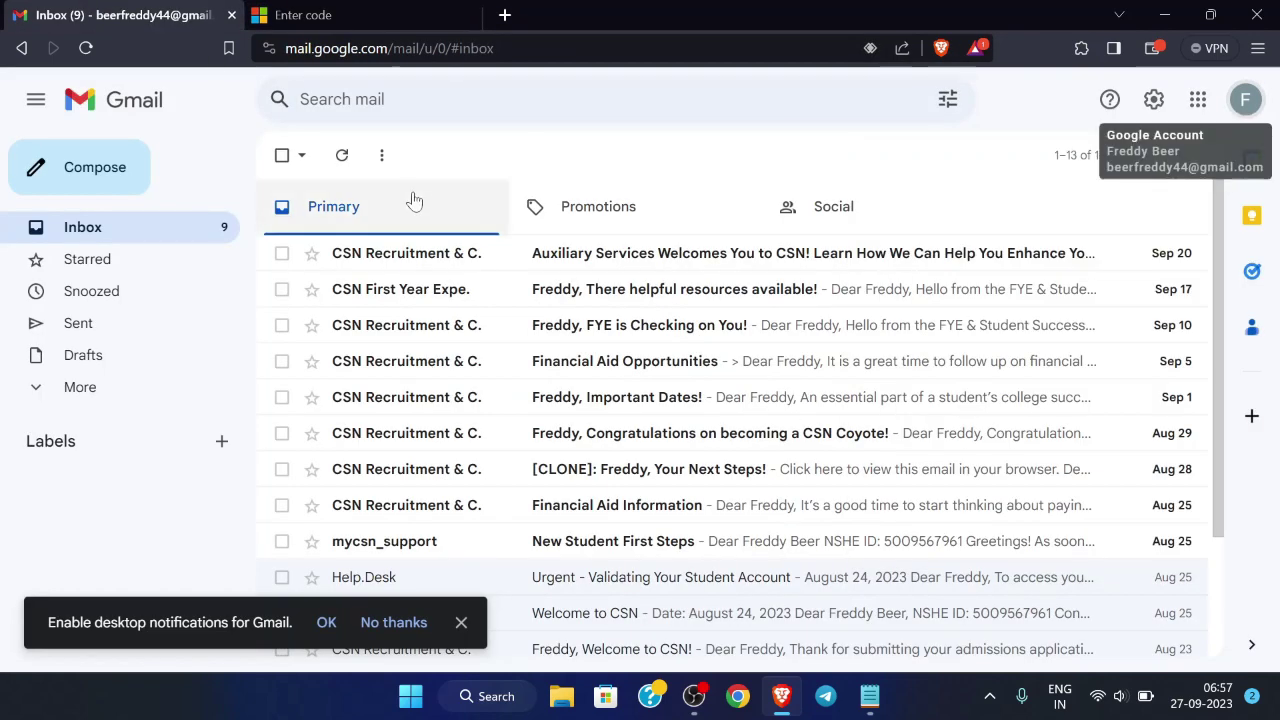
left_click(343, 157)
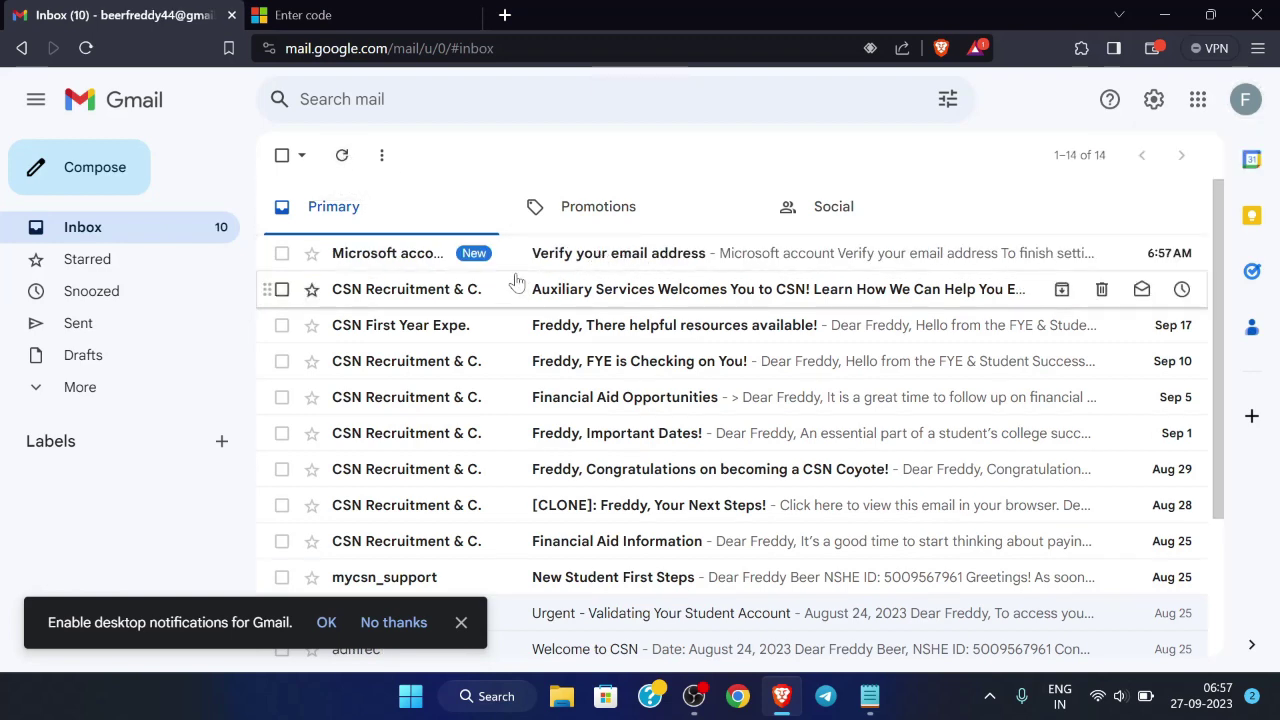
left_click(633, 258)
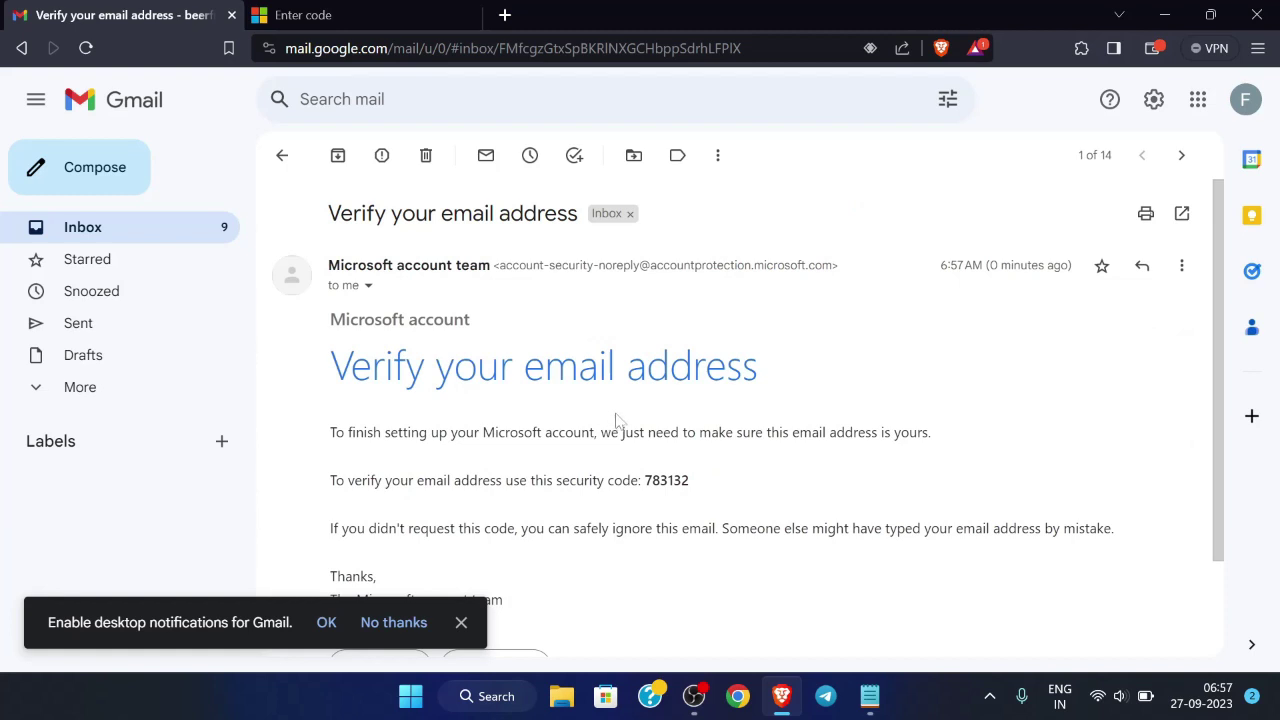
double_click(666, 480)
key("ctrl+c")
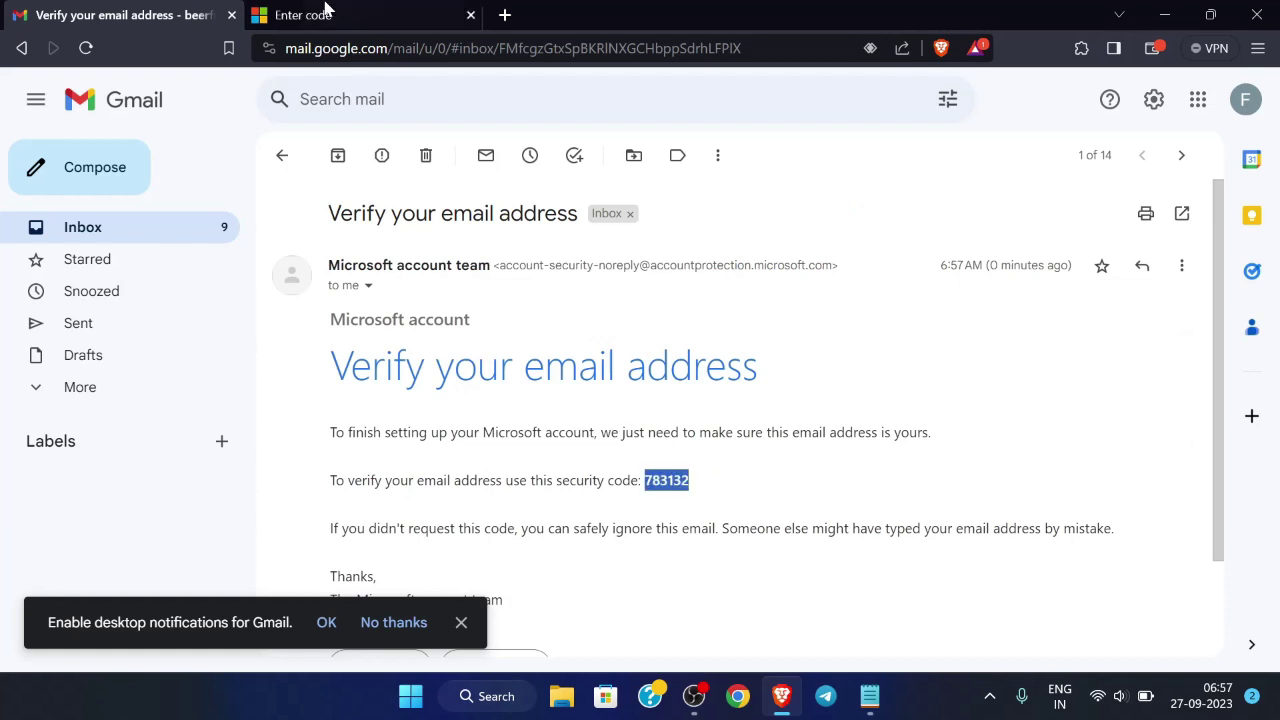
left_click(321, 12)
left_click(486, 366)
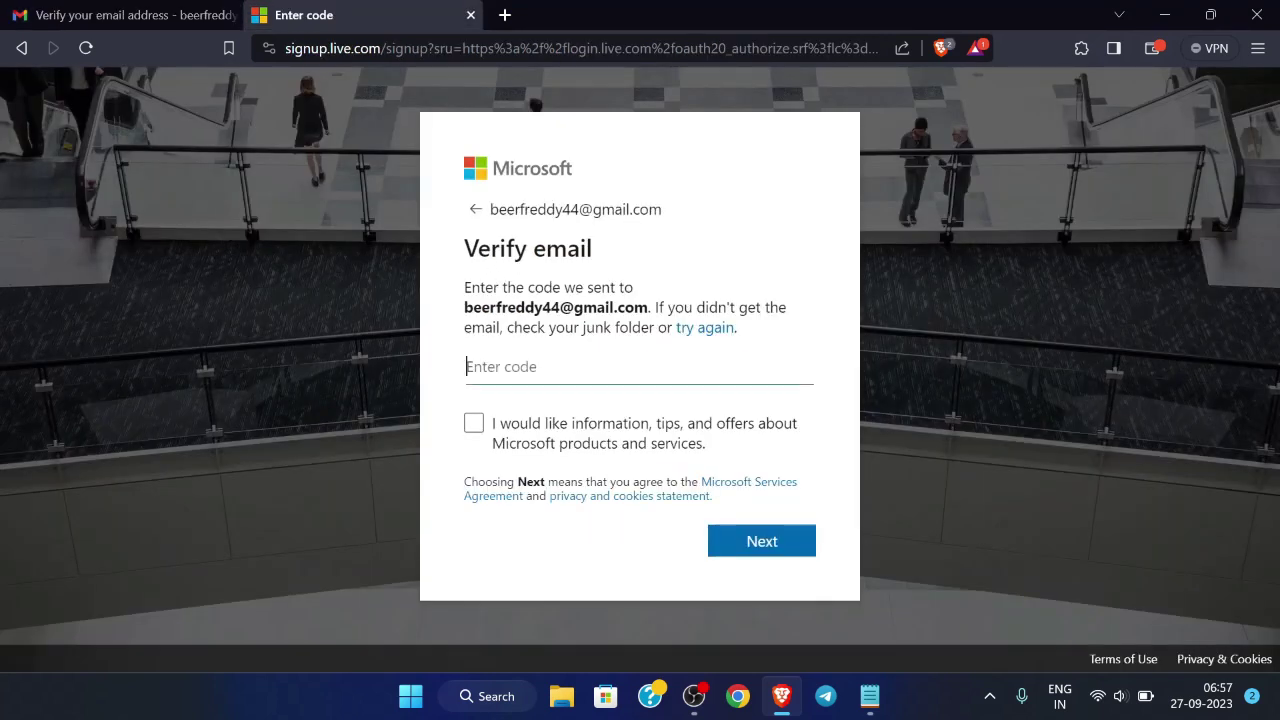
Paste the emailed security code and confirm it to verify the email
key("ctrl+v")
left_click(778, 558)
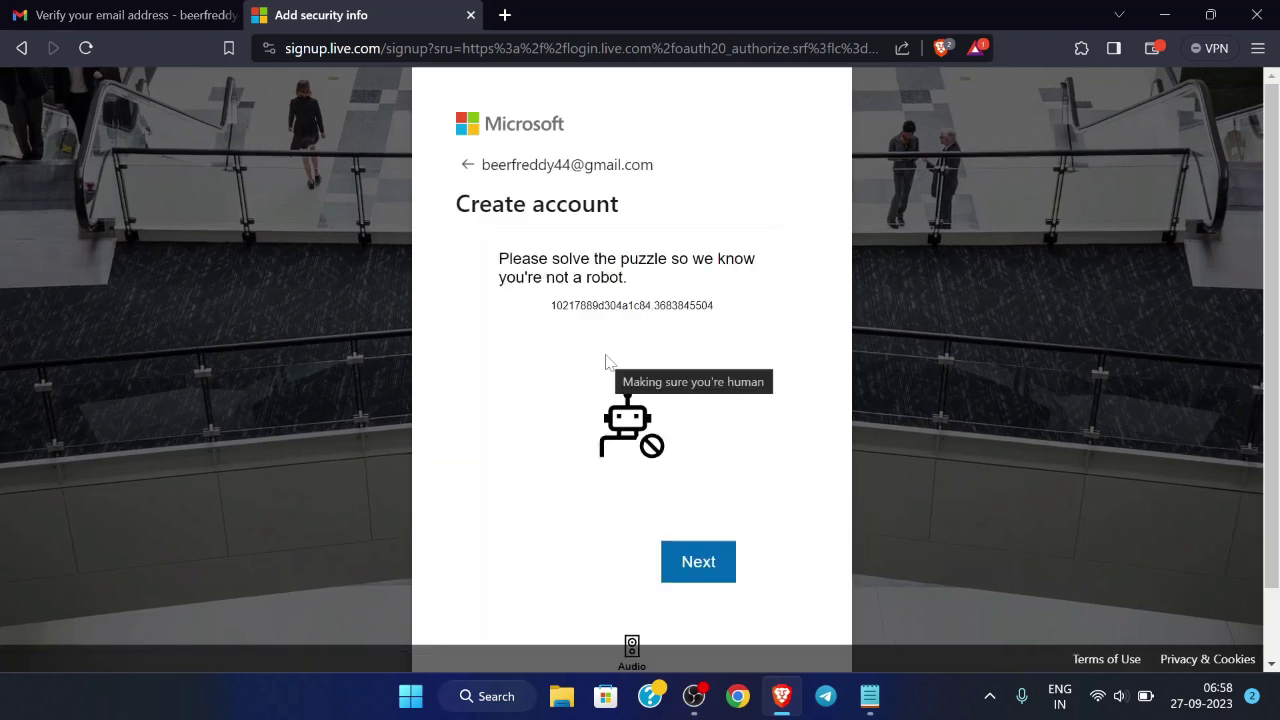
scroll(610, 365, "down", 1)
Pass the robot check by rotating the animal two steps toward the hand and submitting
left_click(709, 496)
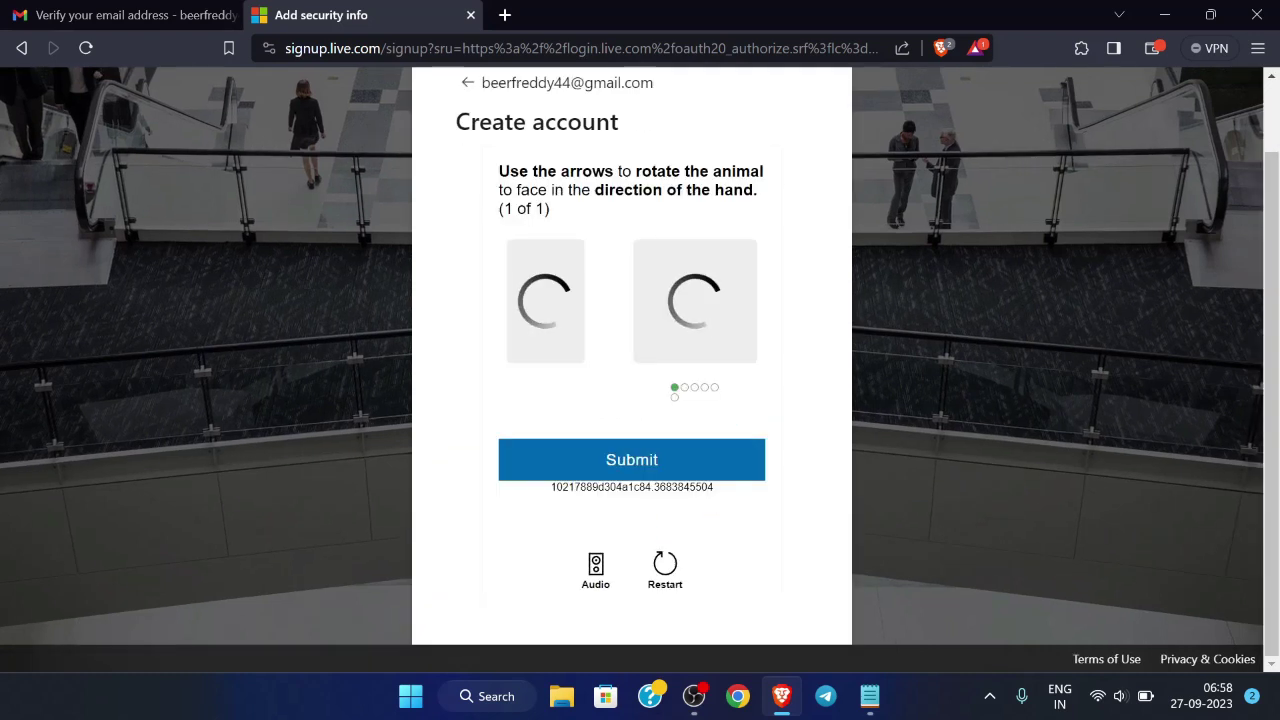
left_click(643, 392)
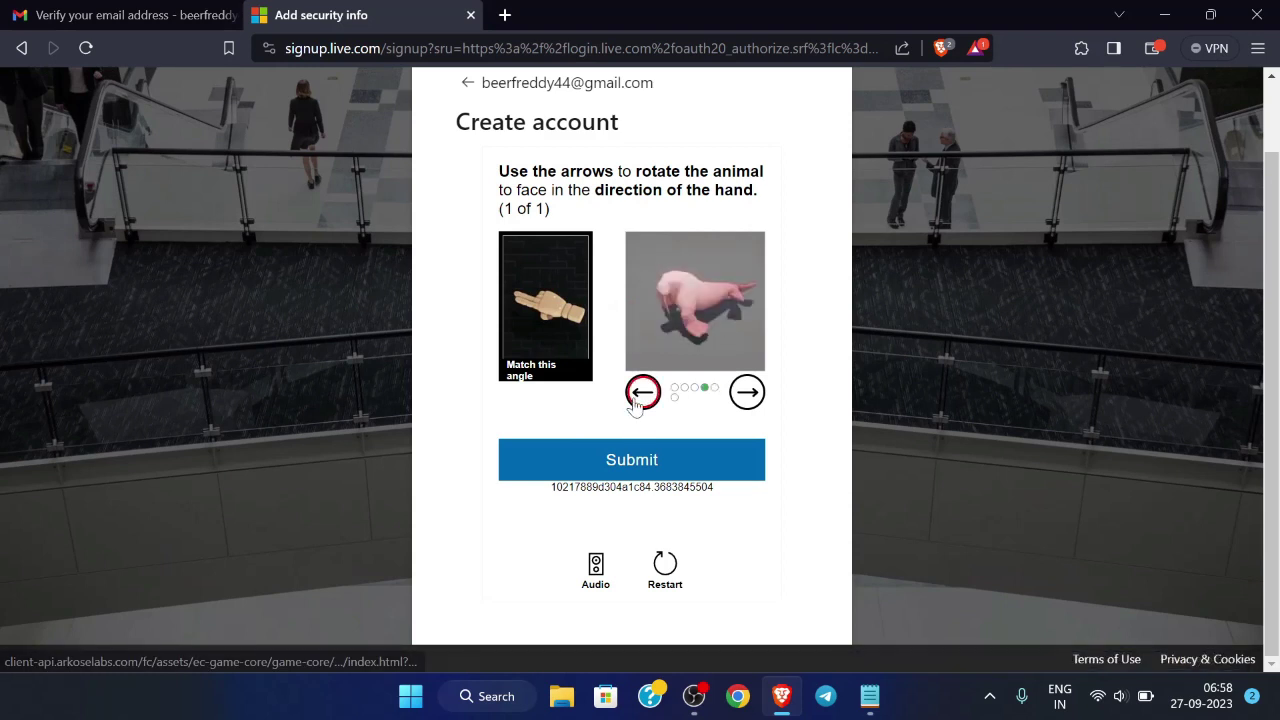
left_click(637, 403)
left_click(597, 457)
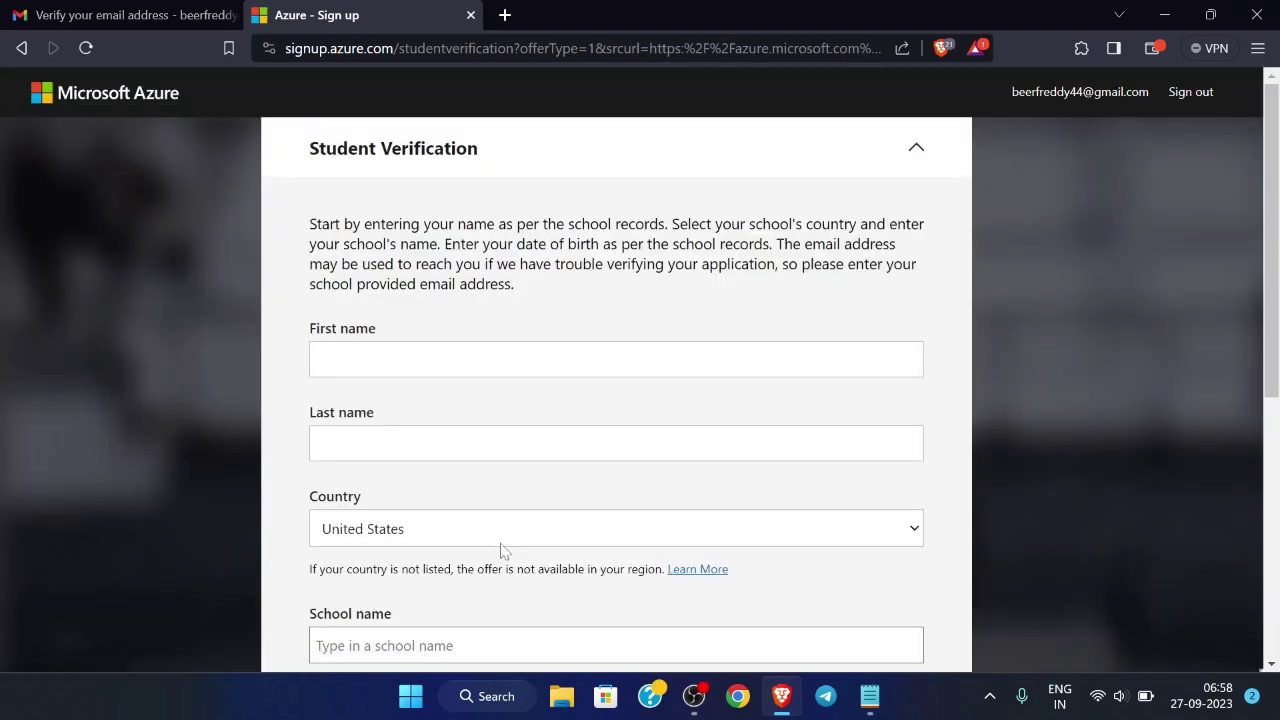
Look up the student's details in the saved notes before filling the form
scroll(503, 550, "down", 5)
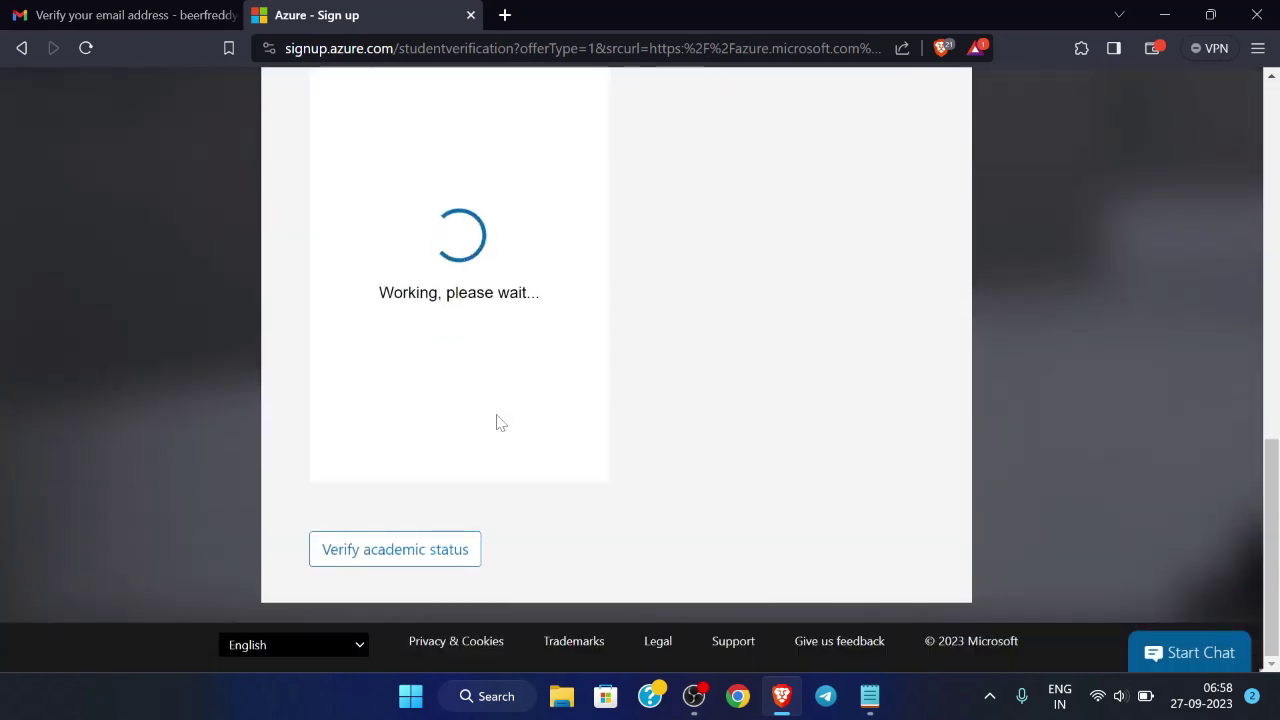
scroll(498, 422, "up", 5)
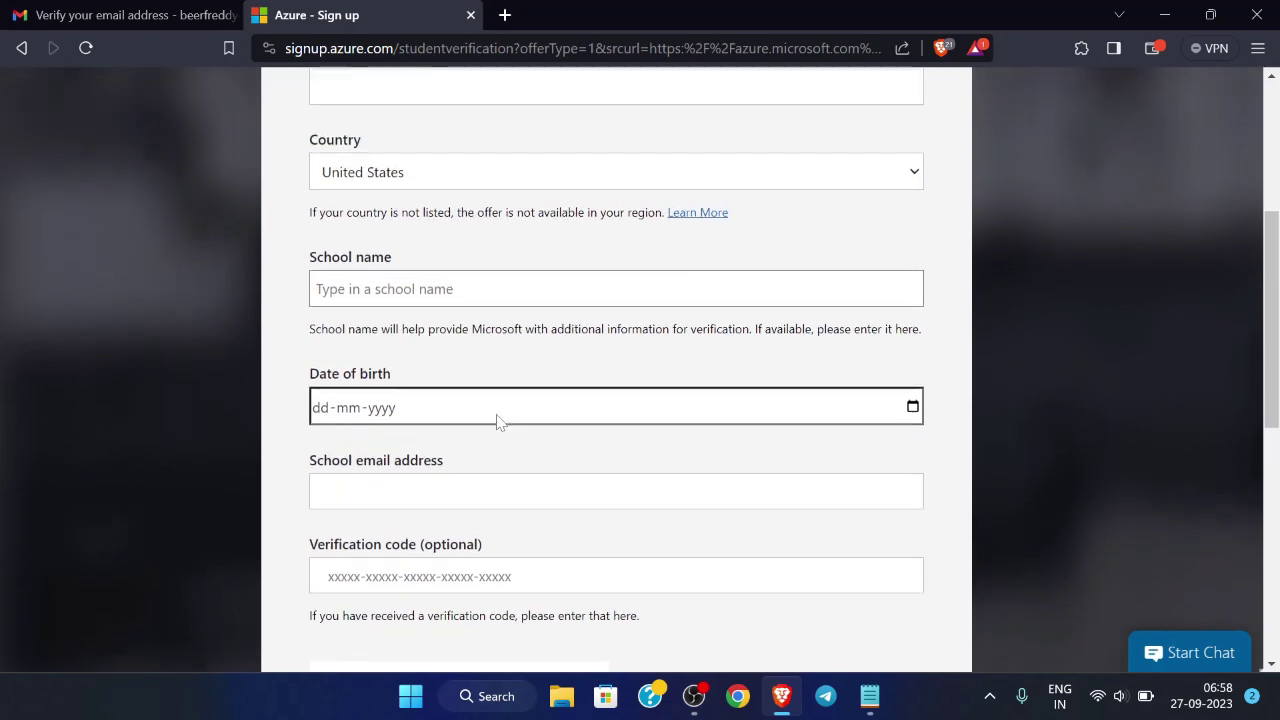
scroll(497, 421, "up", 5)
scroll(497, 421, "down", 4)
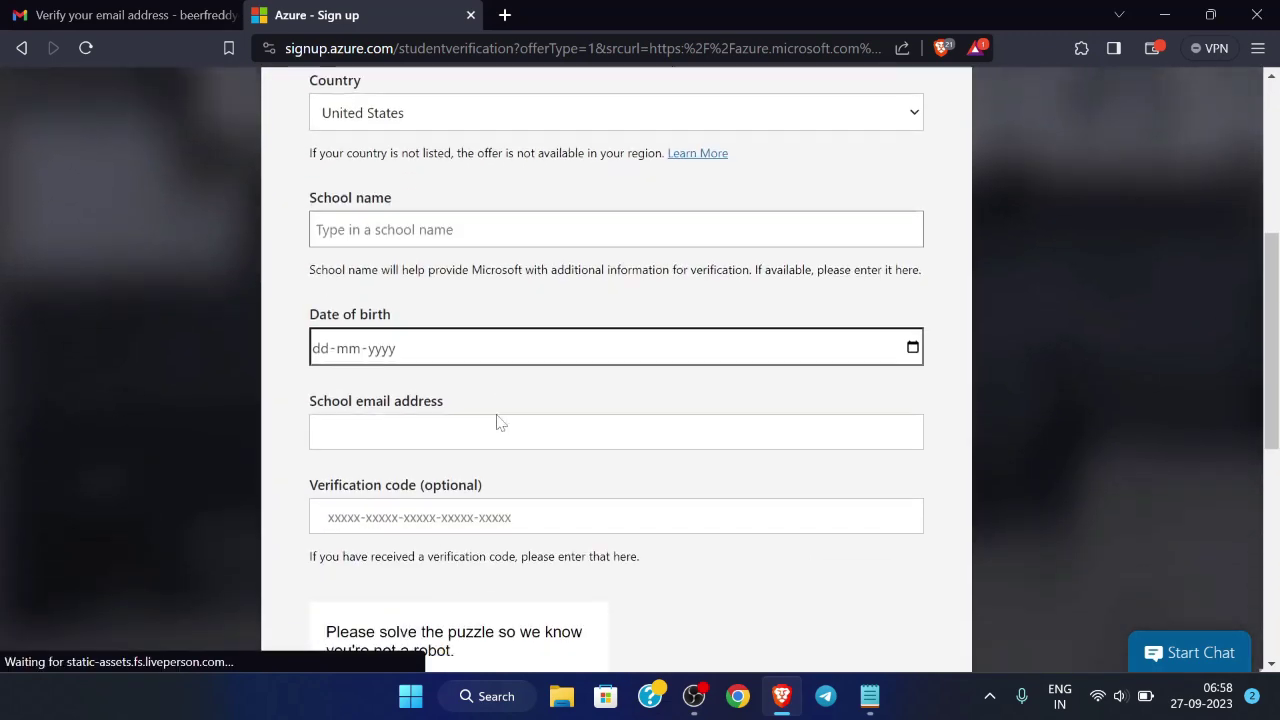
scroll(498, 422, "down", 5)
scroll(497, 420, "up", 8)
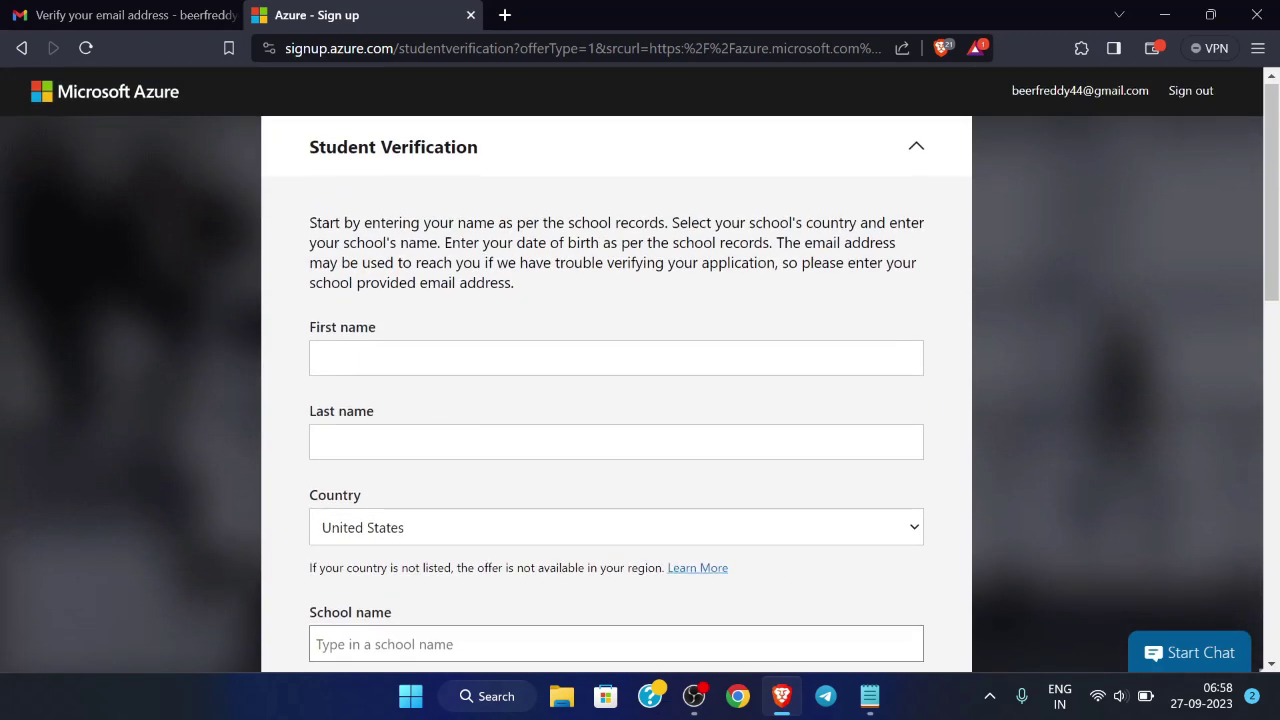
left_click(615, 358)
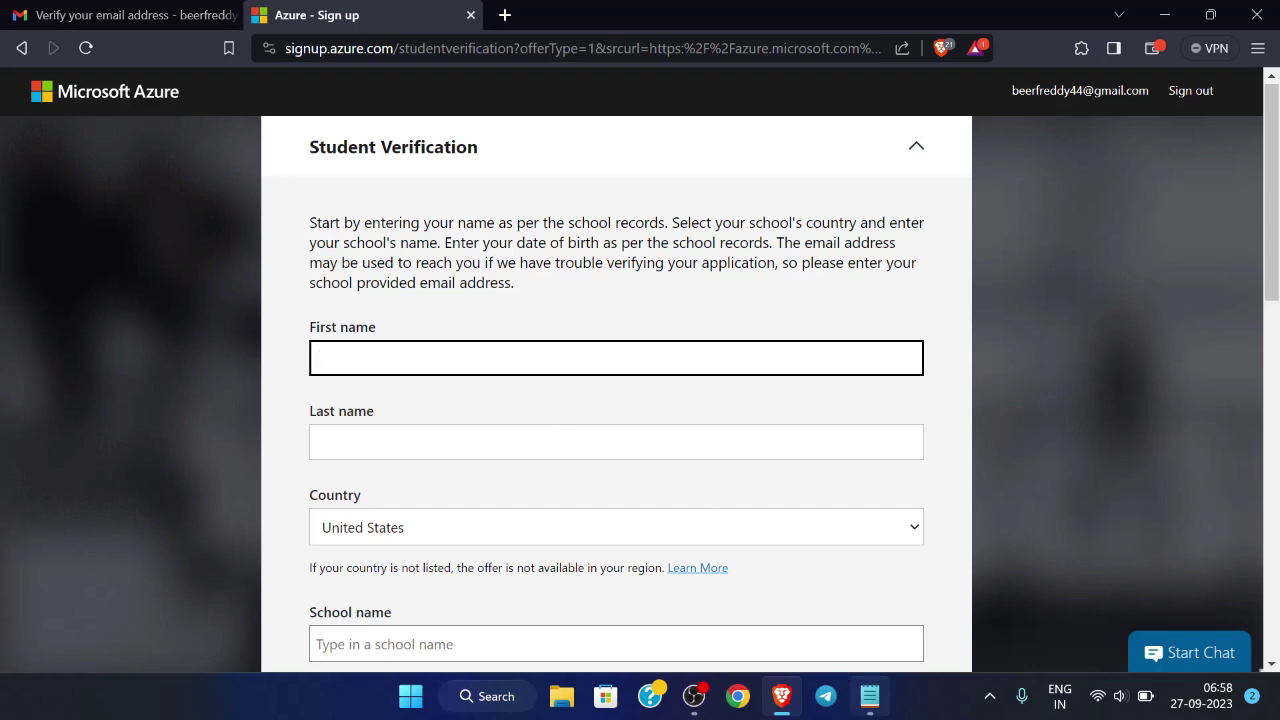
left_click(869, 696)
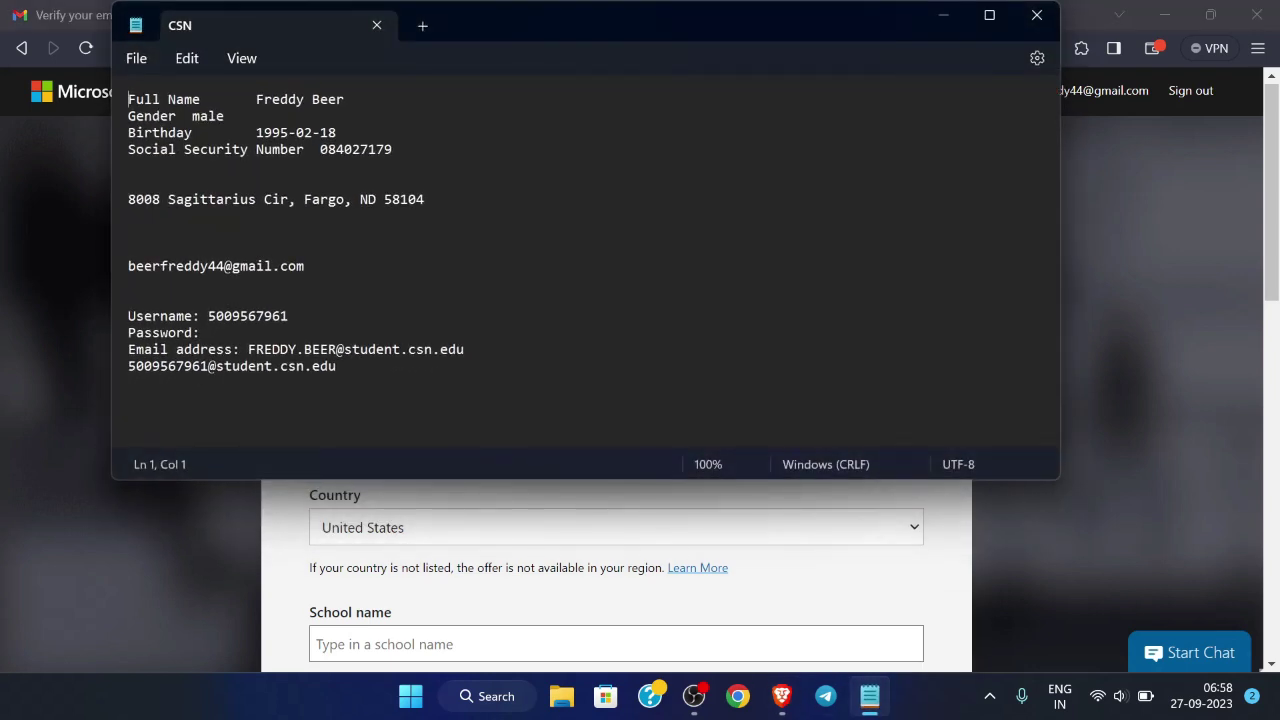
left_click(211, 515)
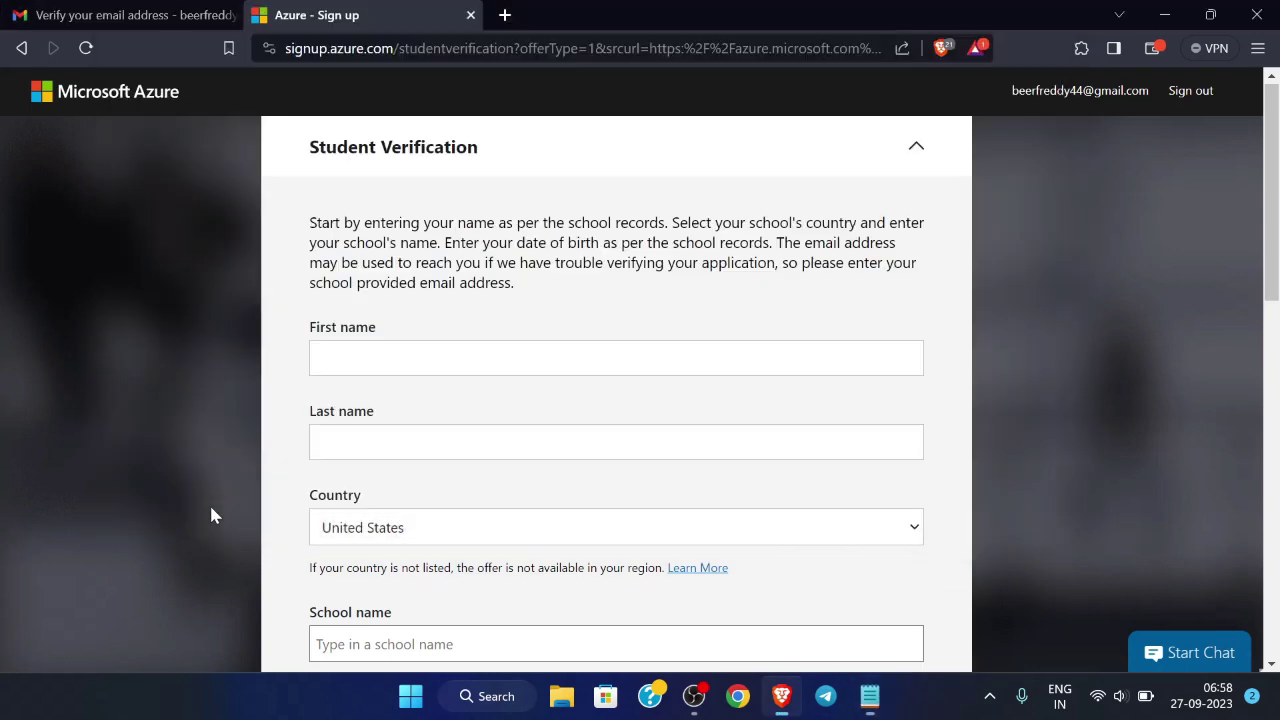
Enter the student's first name, then move past the last name to the school name field
left_click(615, 358)
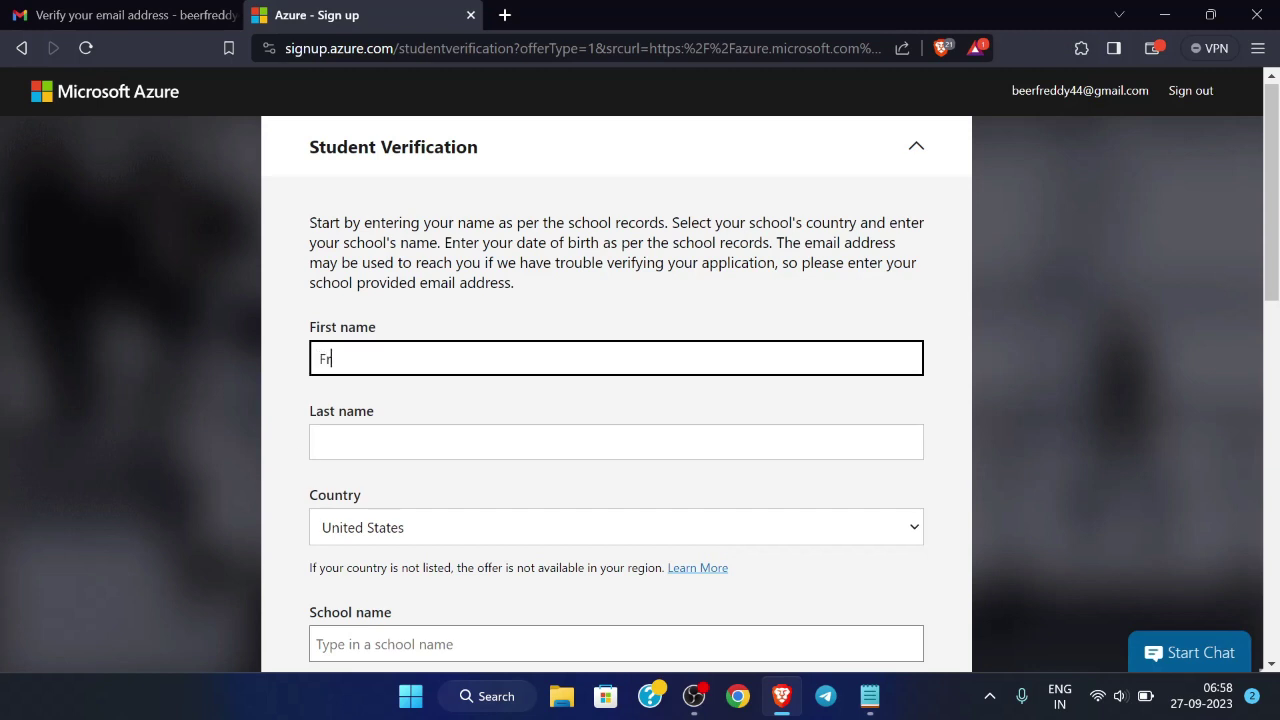
type("Freddy")
key("Tab")
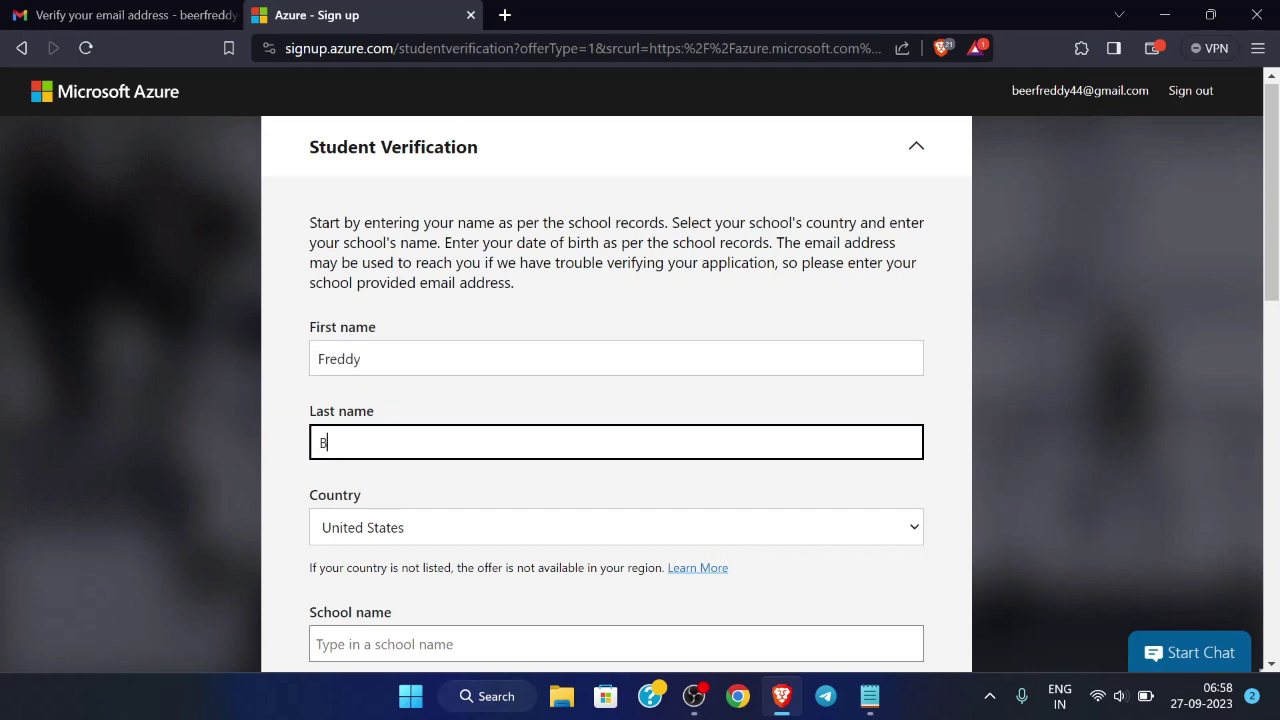
scroll(558, 478, "down", 1)
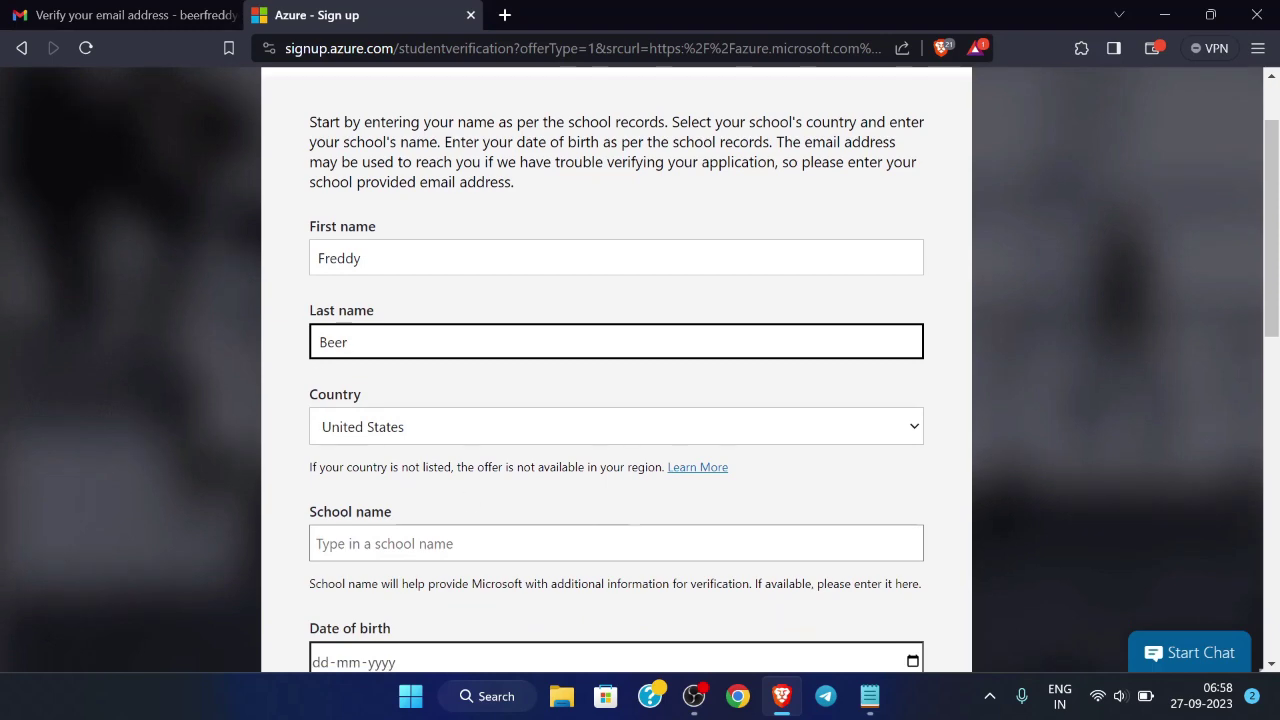
scroll(452, 448, "down", 1)
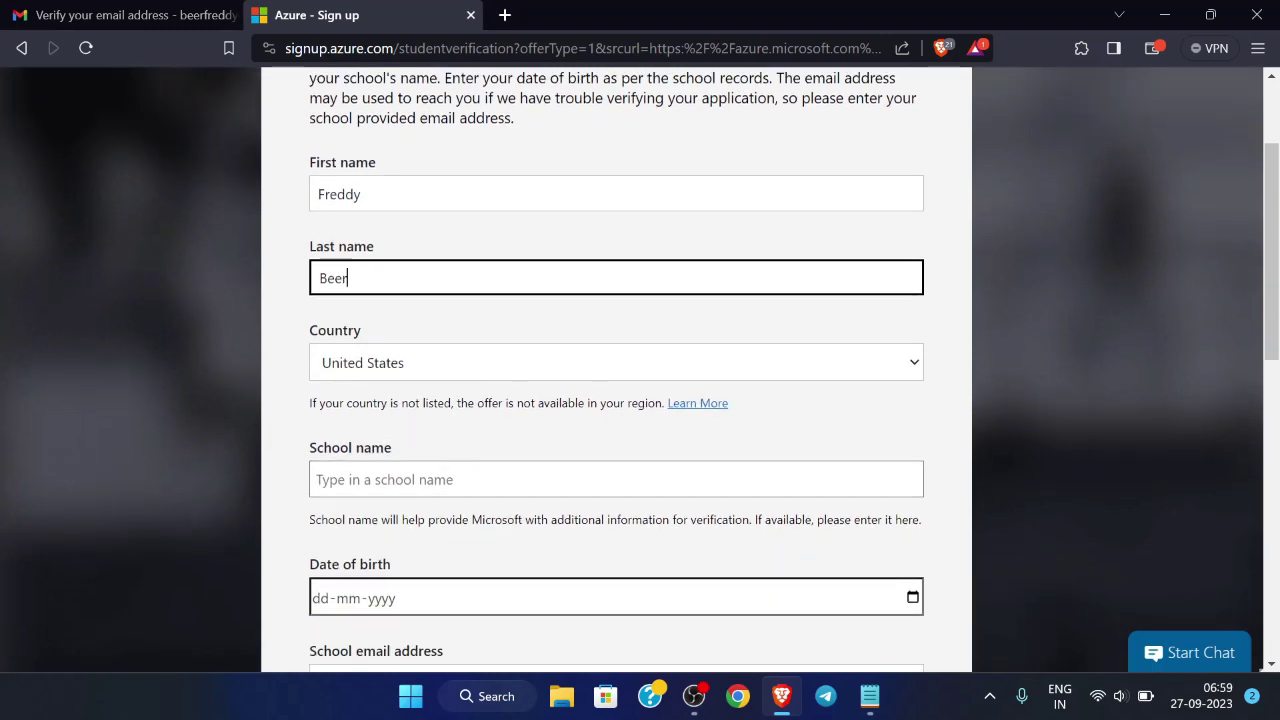
key("Tab")
Type 'College of Southern' and accept the College of Southern Nevada (Las Vegas, NV) suggestion
type("C")
scroll(846, 277, "down", 3)
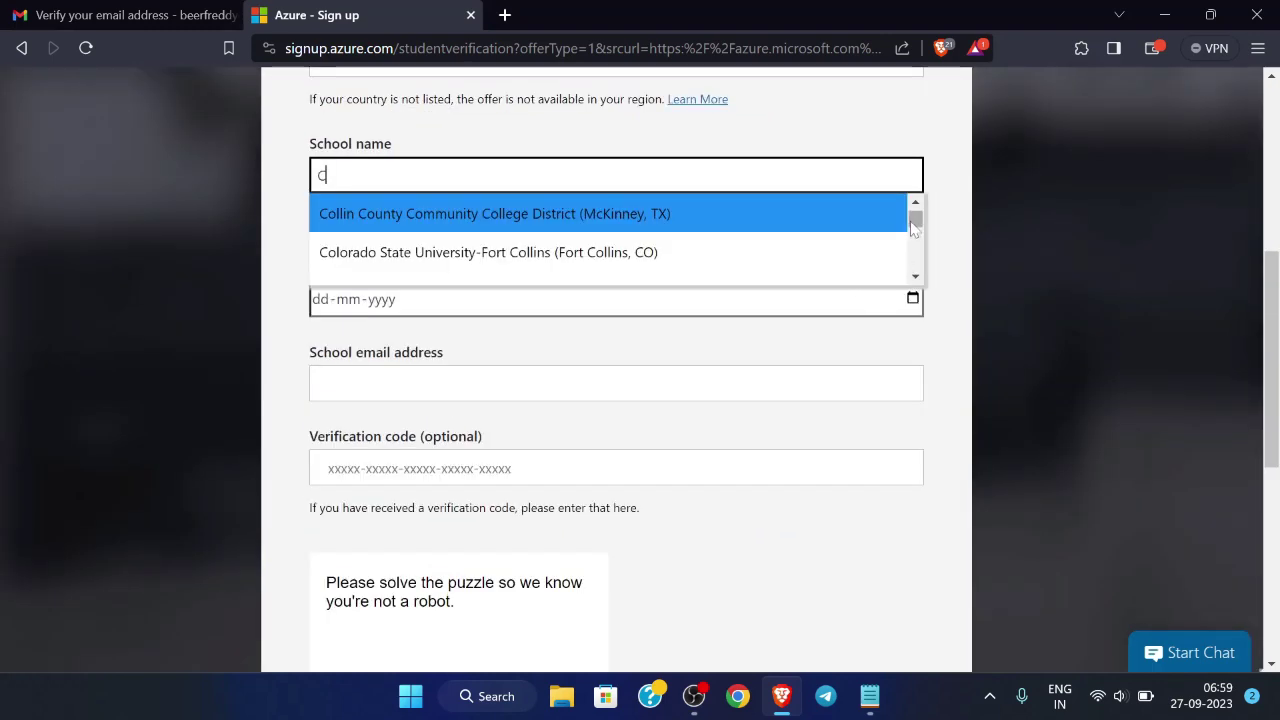
scroll(913, 230, "down", 2)
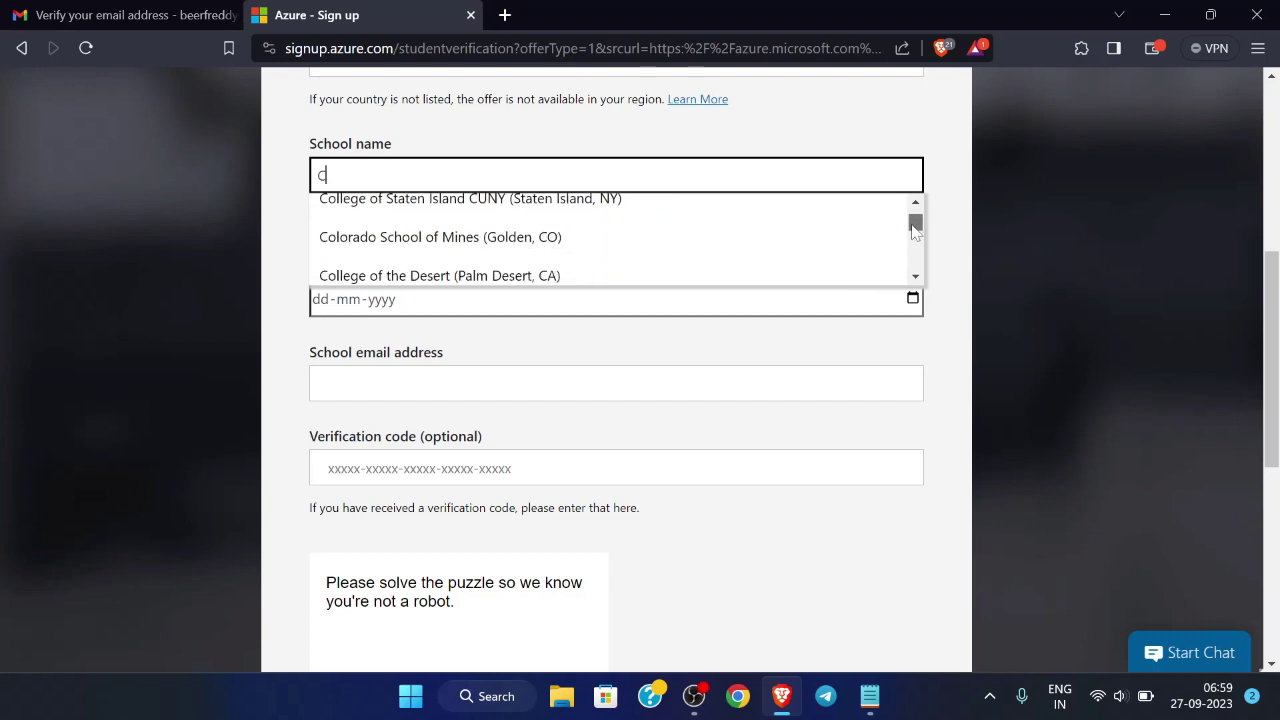
scroll(915, 230, "down", 2)
scroll(915, 230, "up", 2)
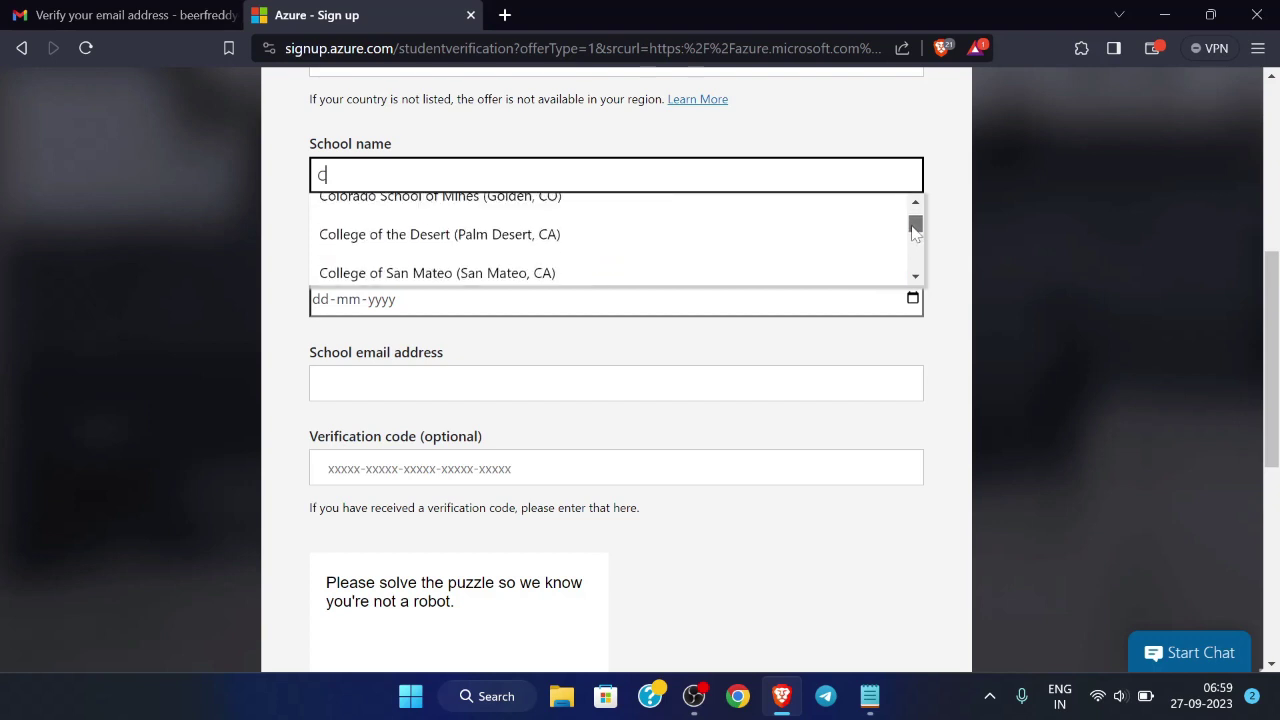
scroll(915, 230, "down", 2)
scroll(915, 230, "down", 2)
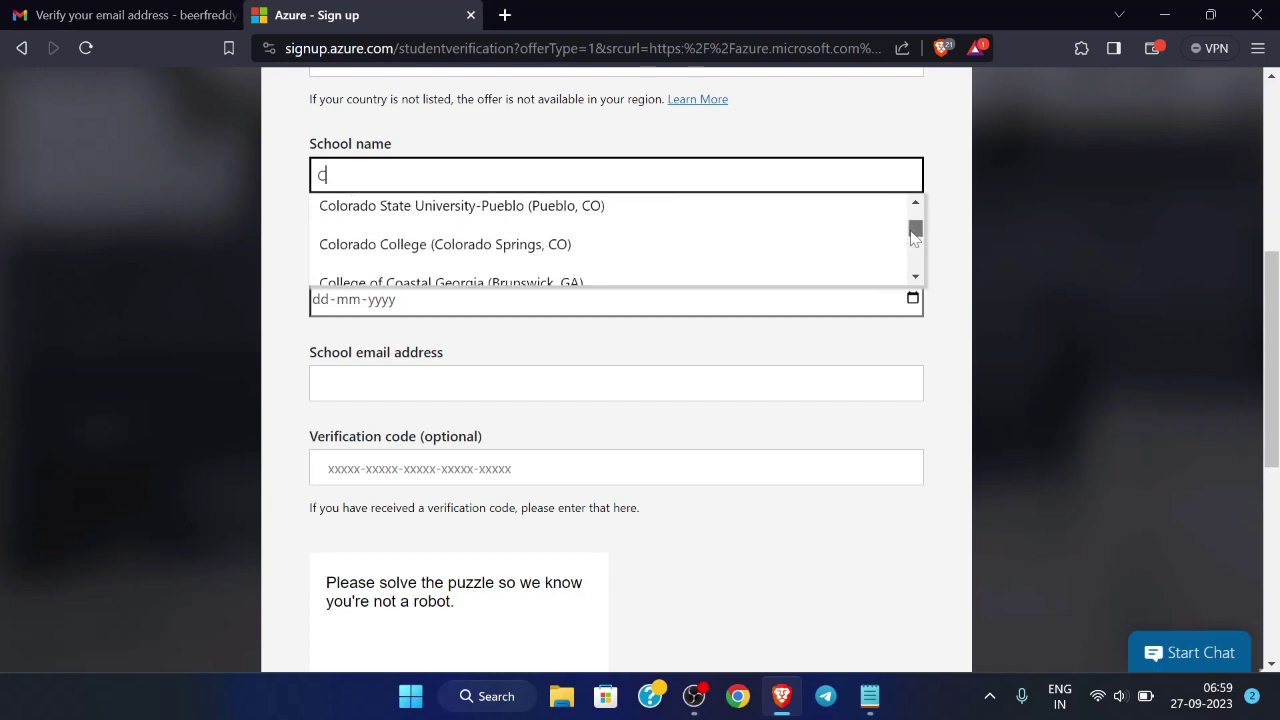
scroll(913, 235, "down", 4)
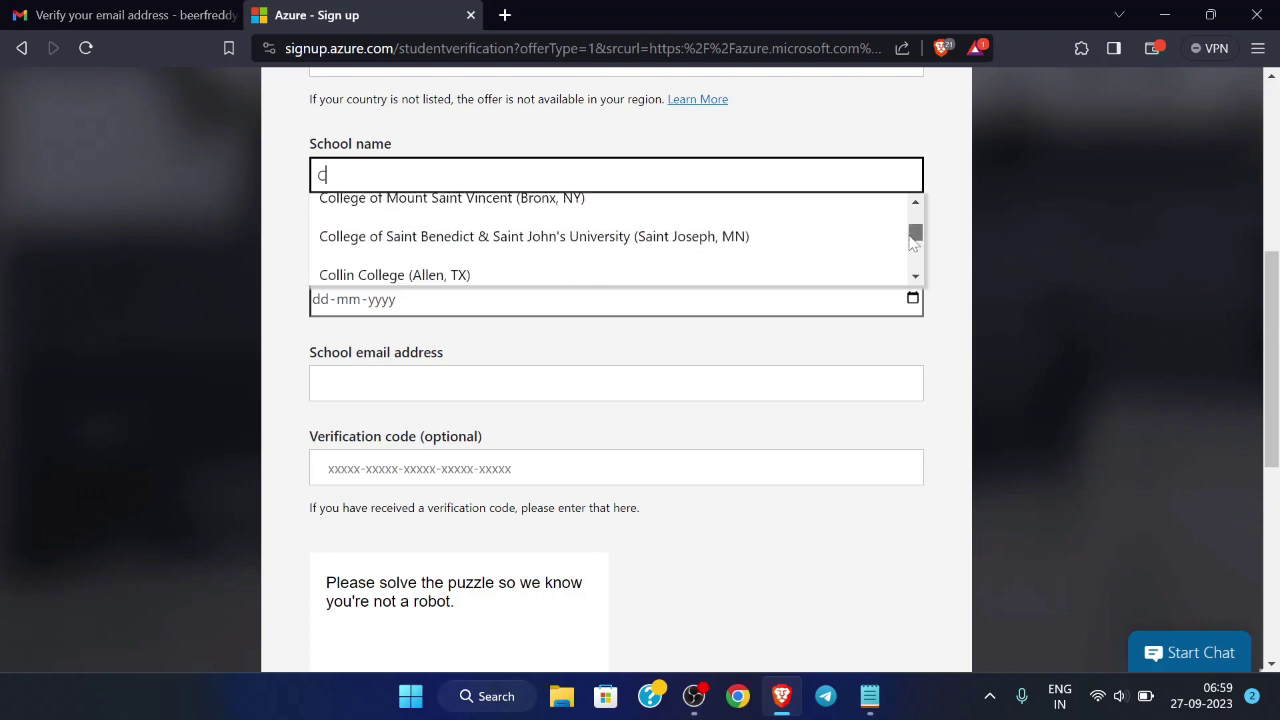
left_click_drag(912, 240, 913, 270)
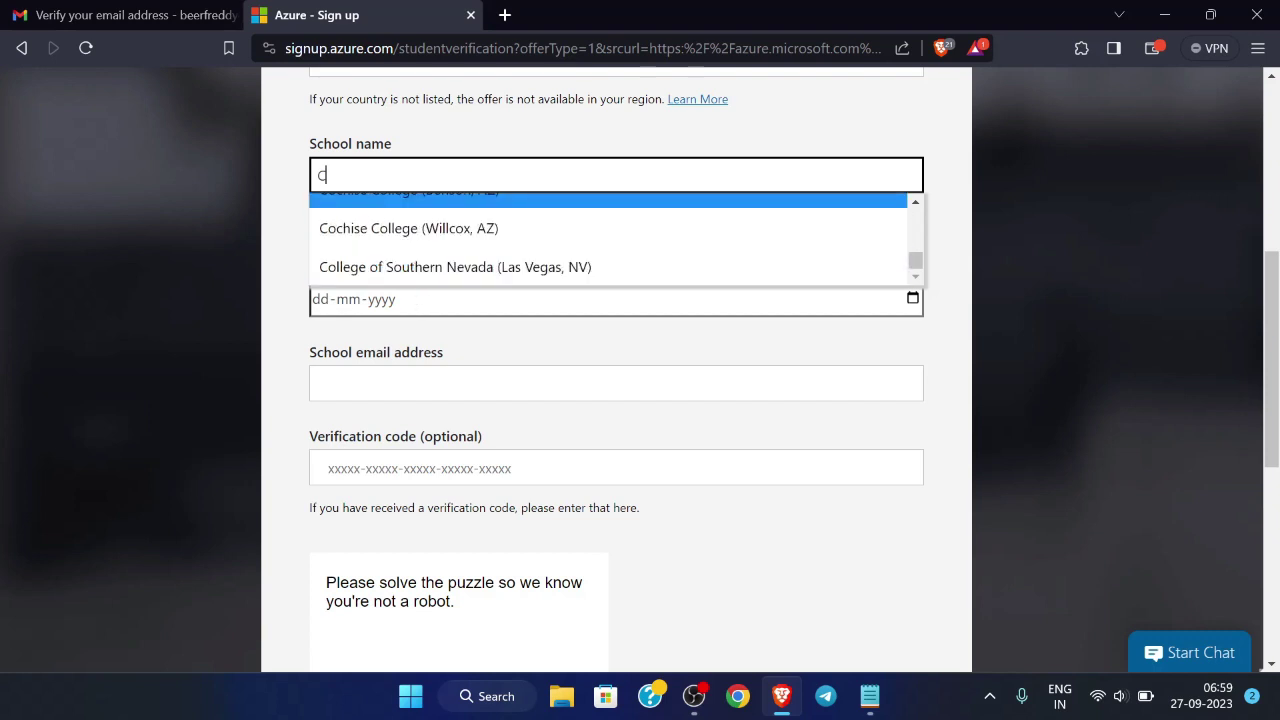
type("ege of")
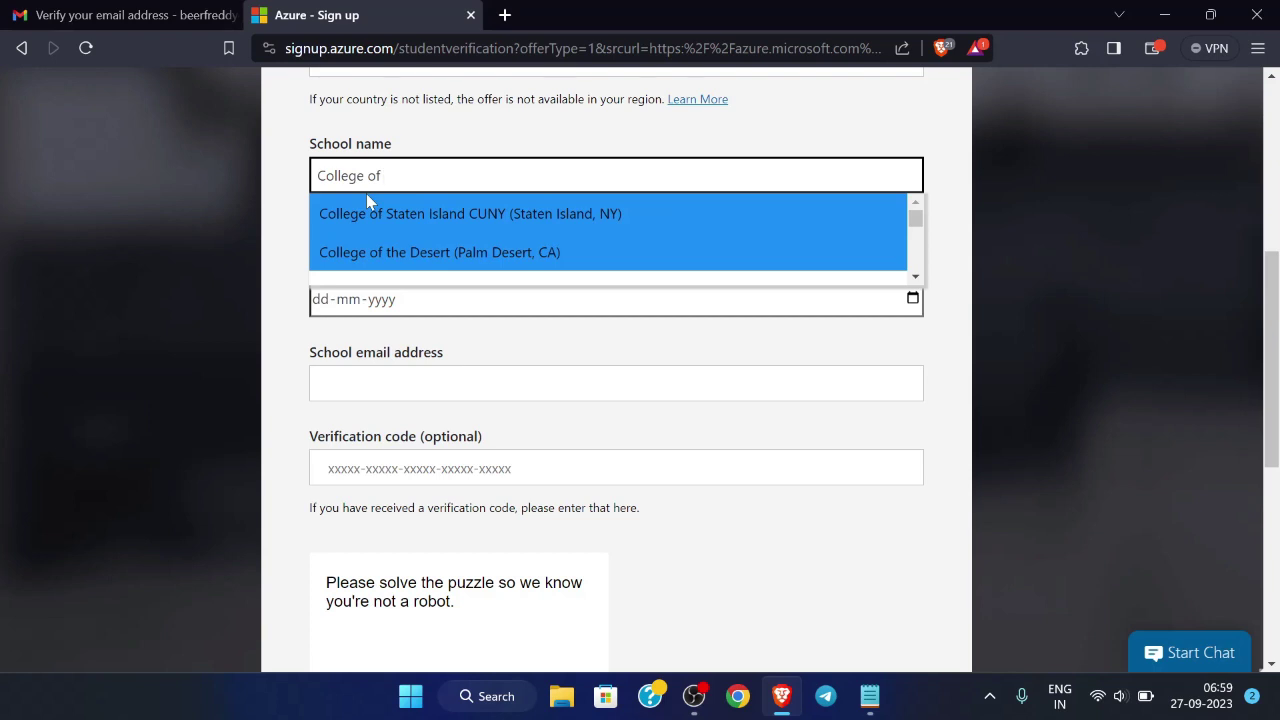
type(" Sout")
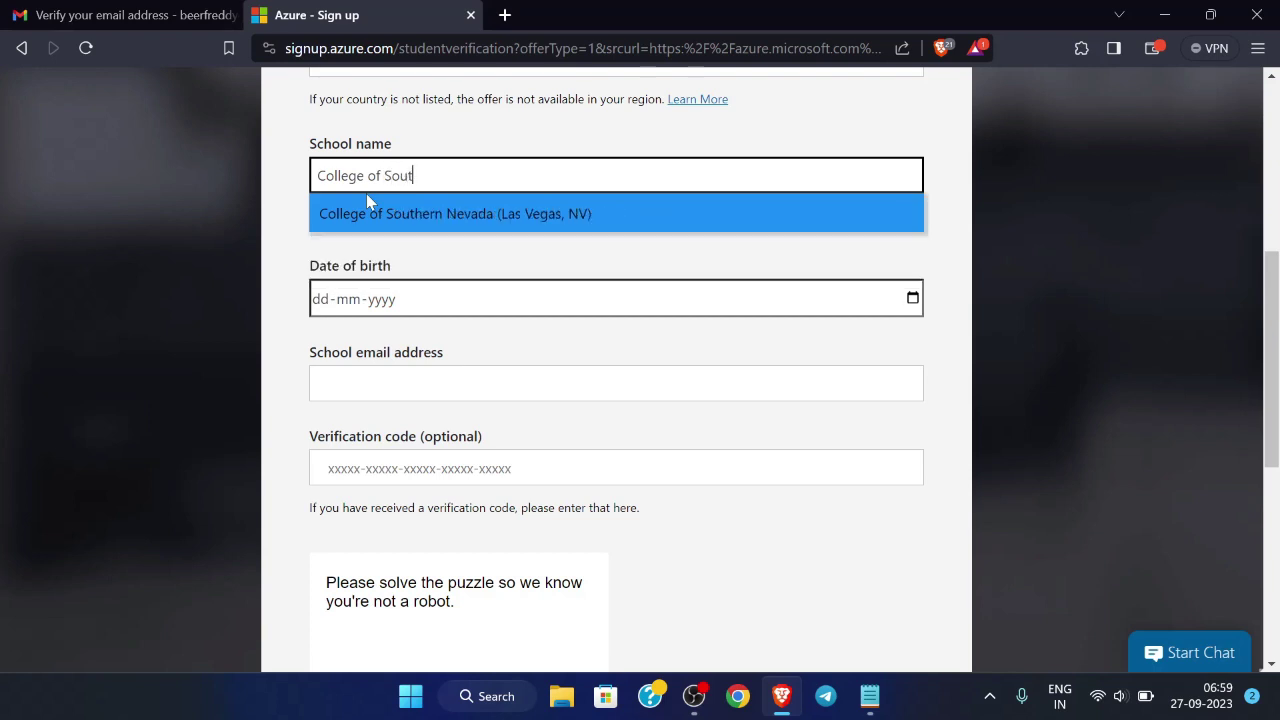
type("hern")
key("Return")
scroll(525, 250, "down", 1)
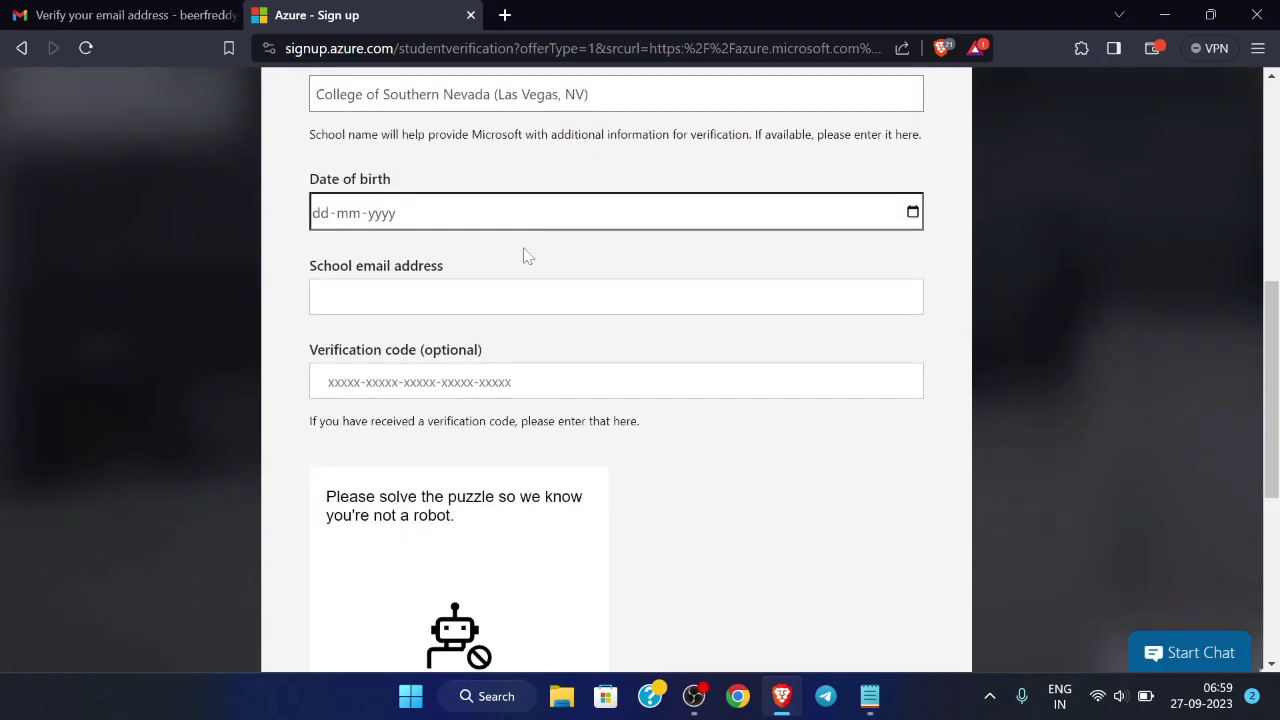
left_click(395, 228)
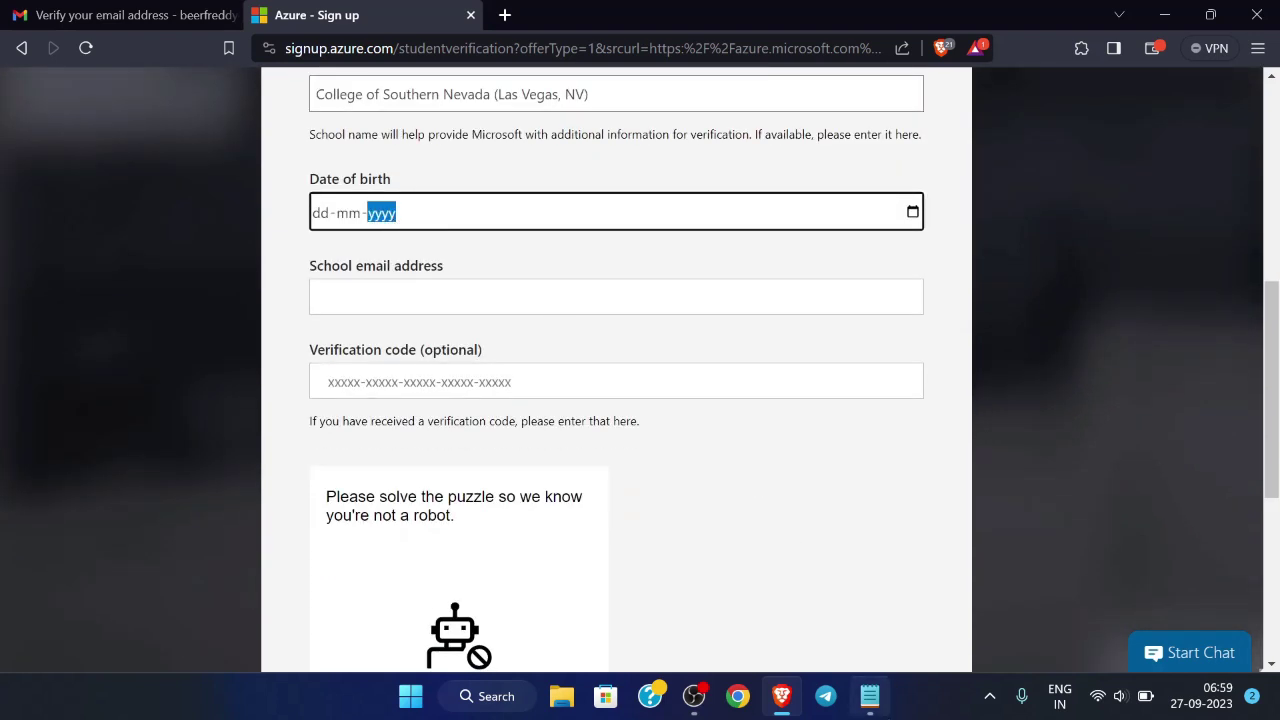
left_click(869, 703)
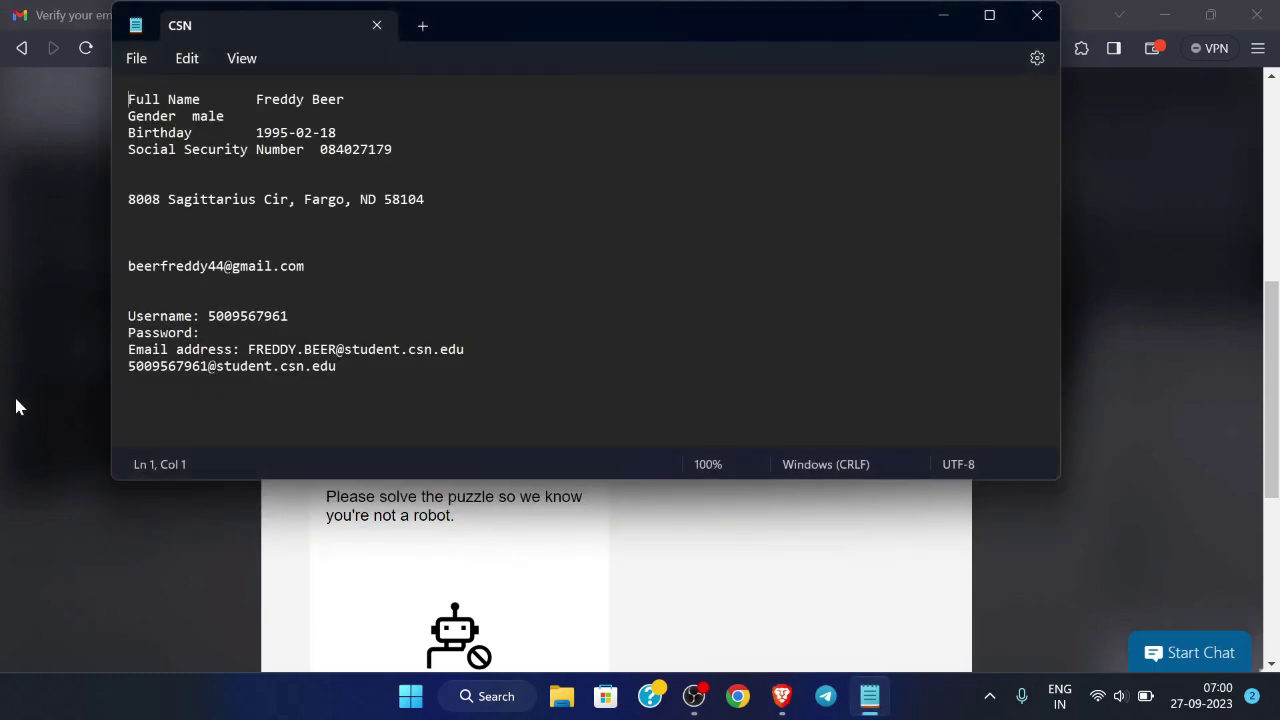
key("alt+Tab")
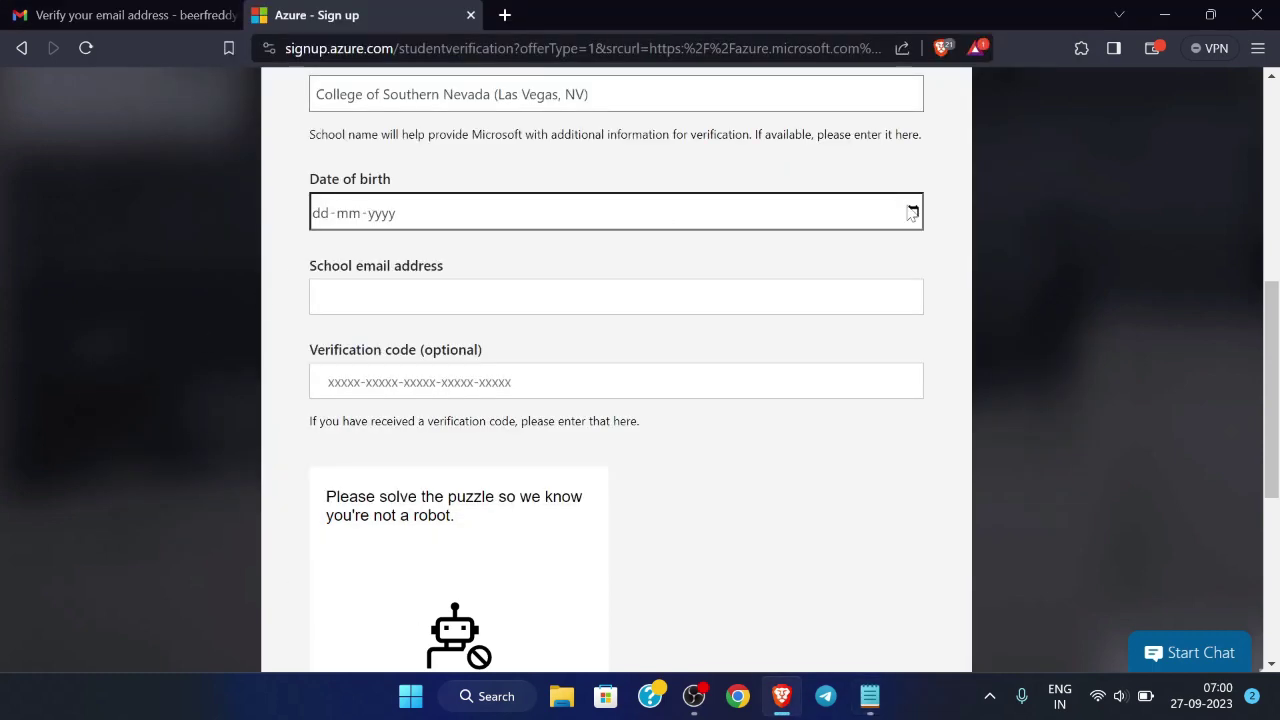
left_click(615, 219)
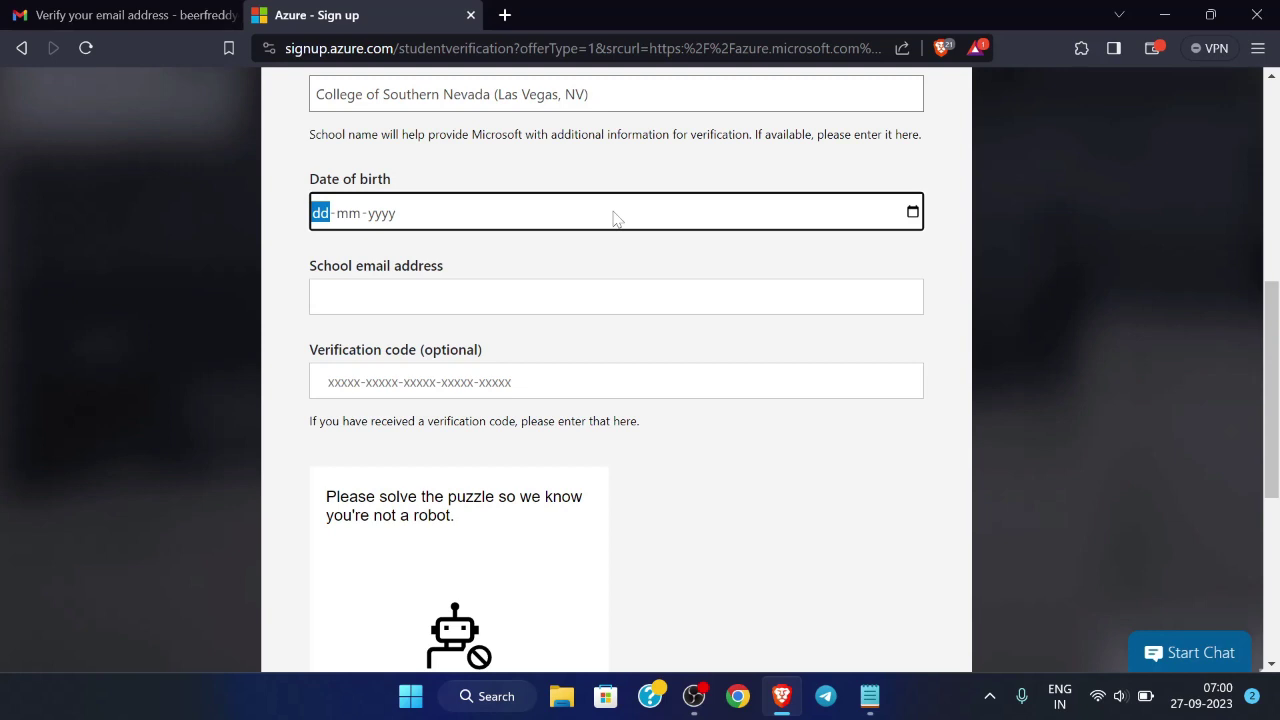
type("02")
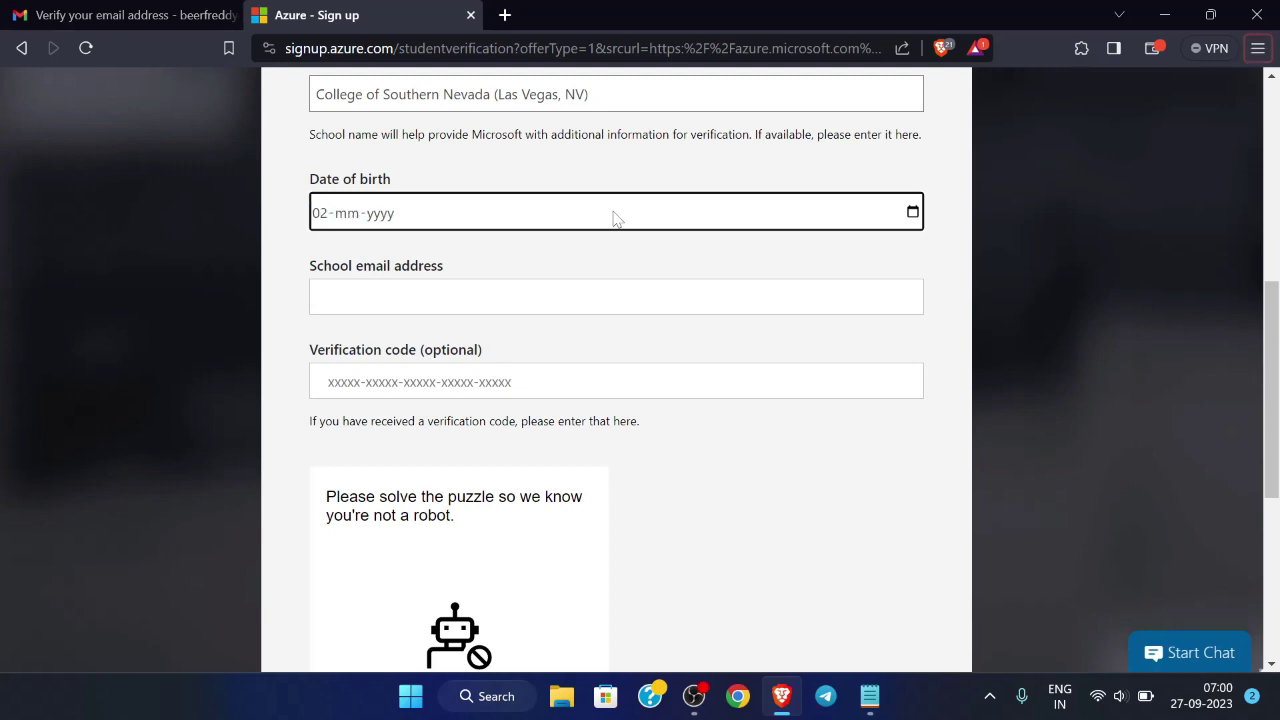
left_click(869, 696)
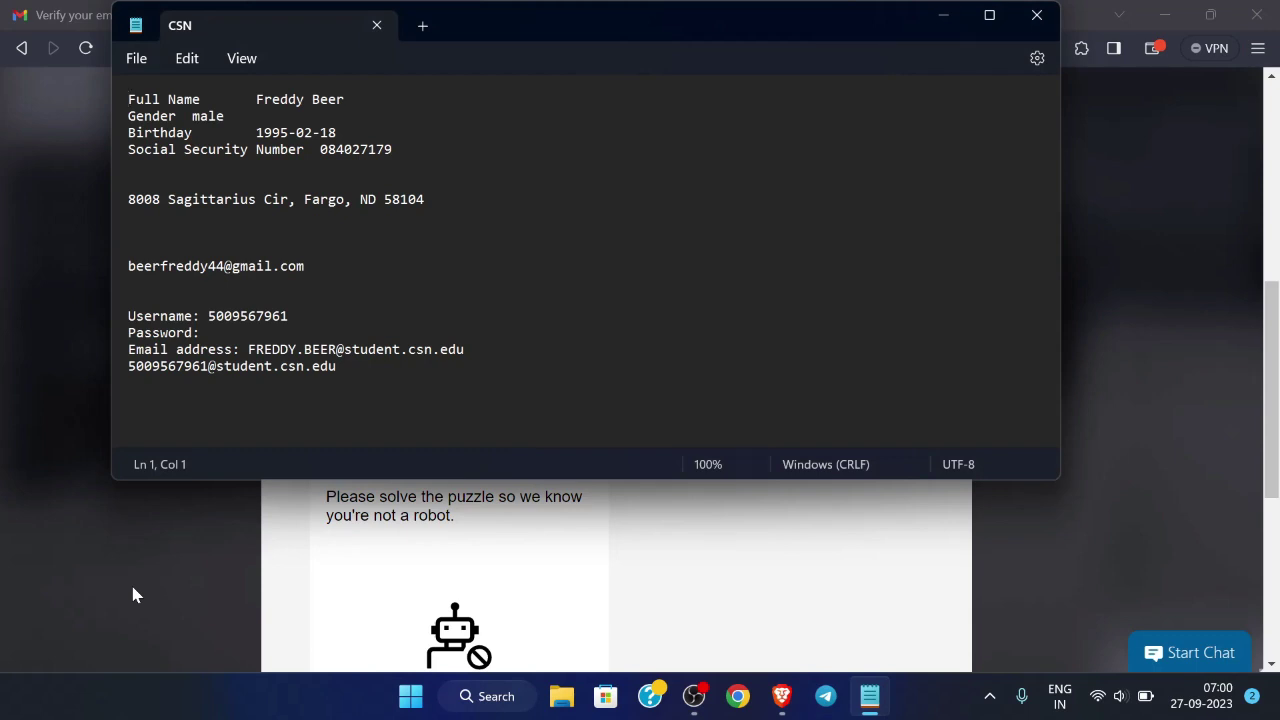
key("alt+Tab")
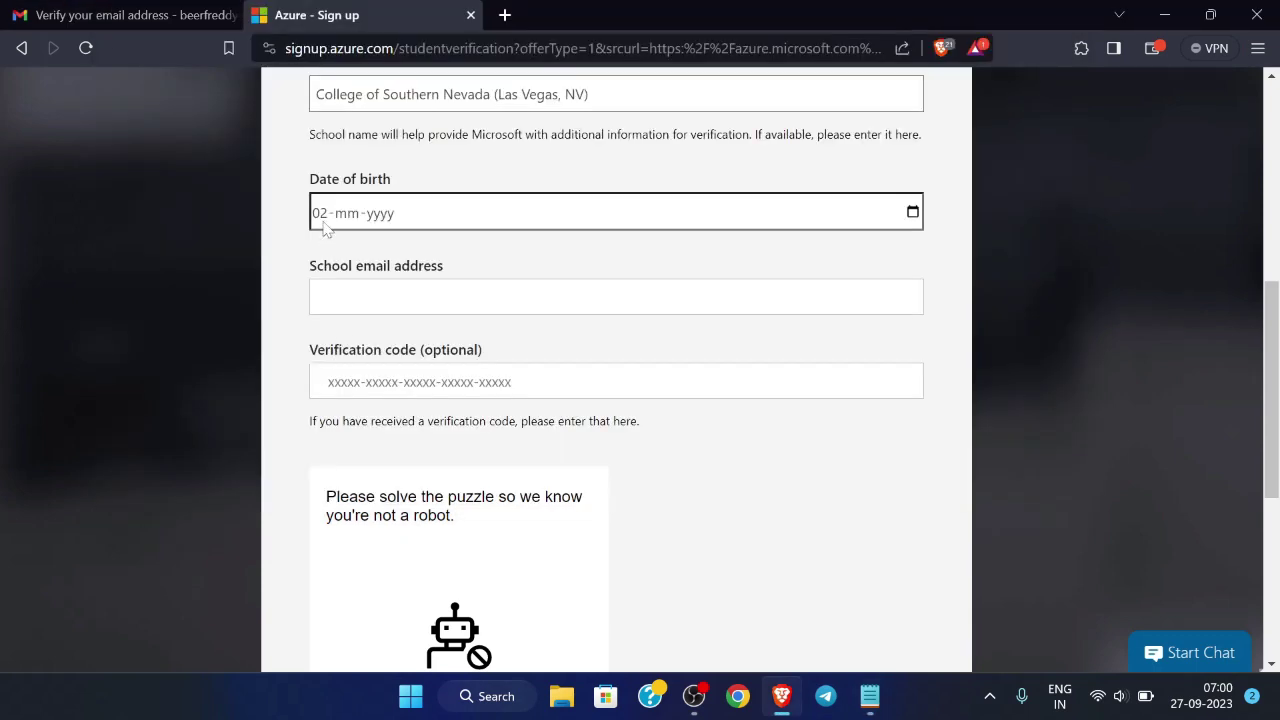
left_click(325, 228)
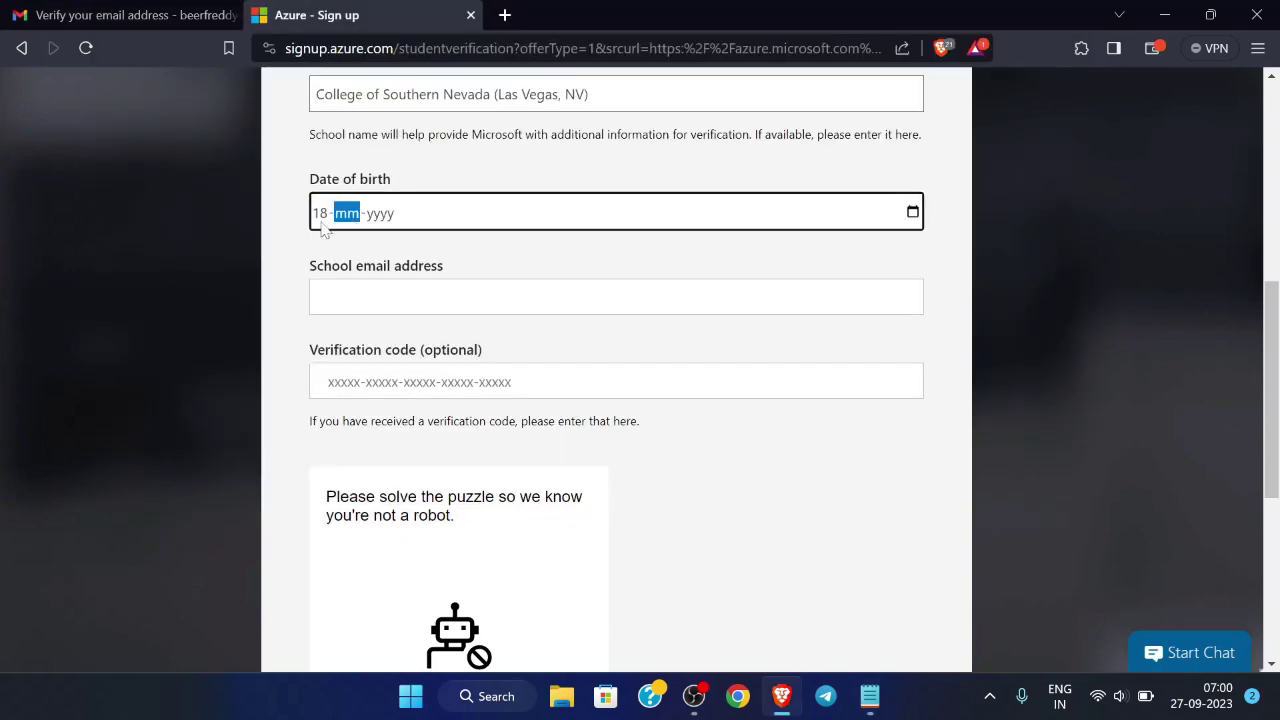
scroll(477, 251, "up", 3)
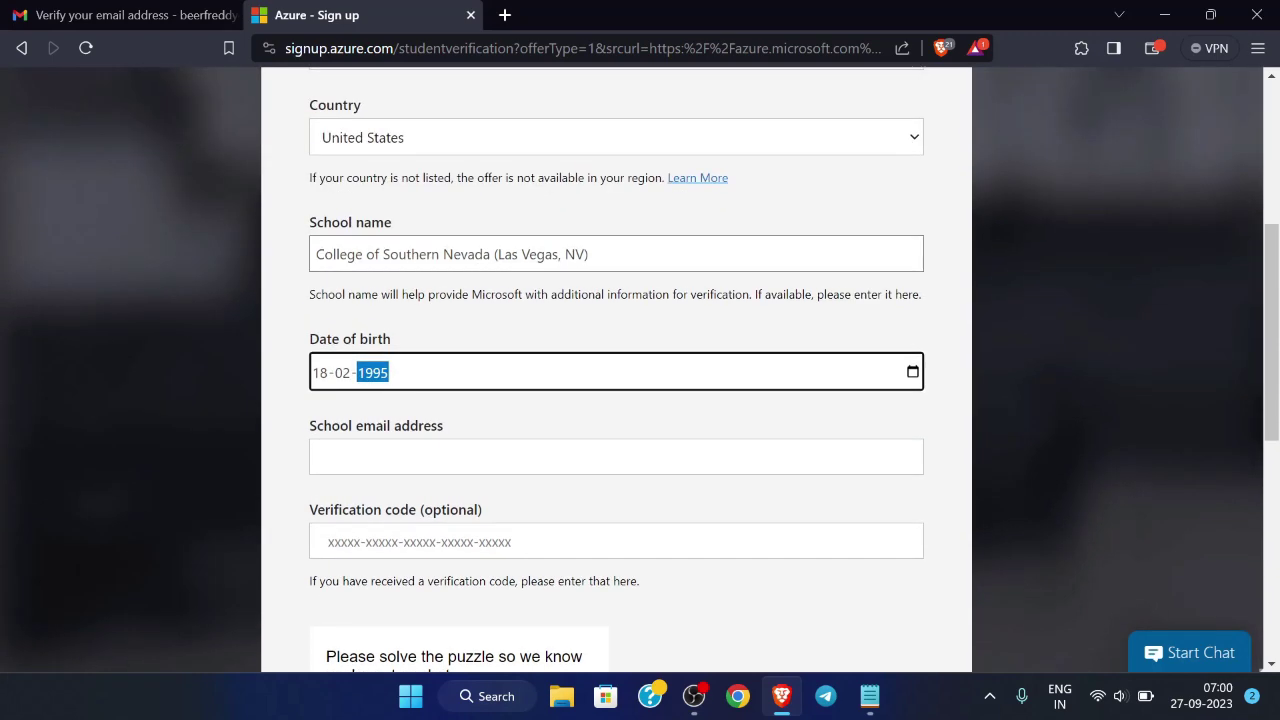
scroll(481, 255, "down", 1)
key("Tab")
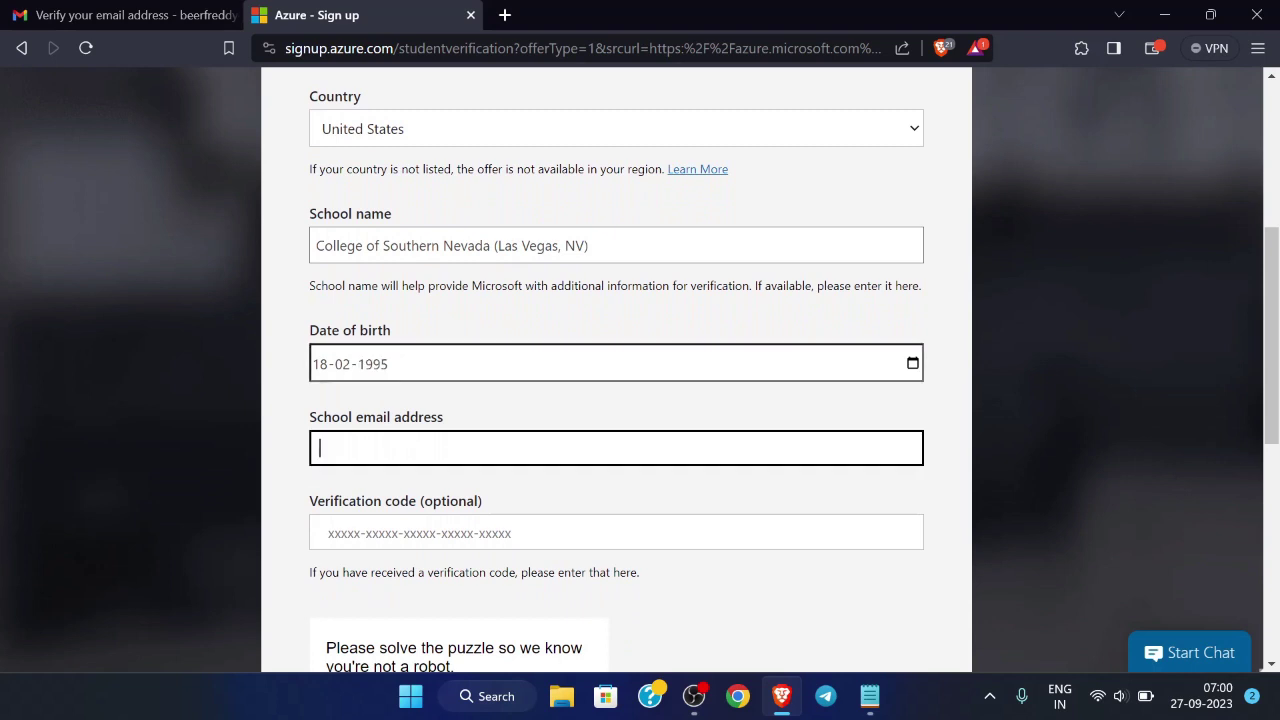
Copy the school email address from the notes and paste it into the form
left_click(869, 696)
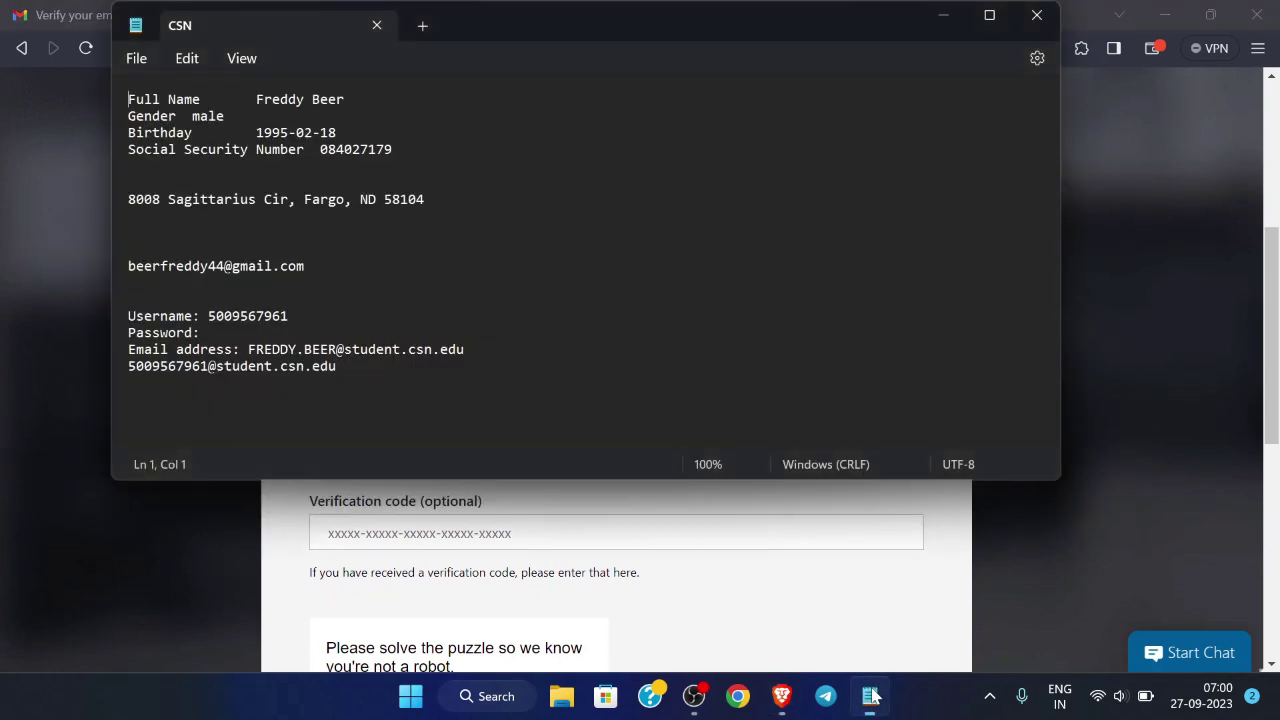
triple_click(268, 374)
key("ctrl+c")
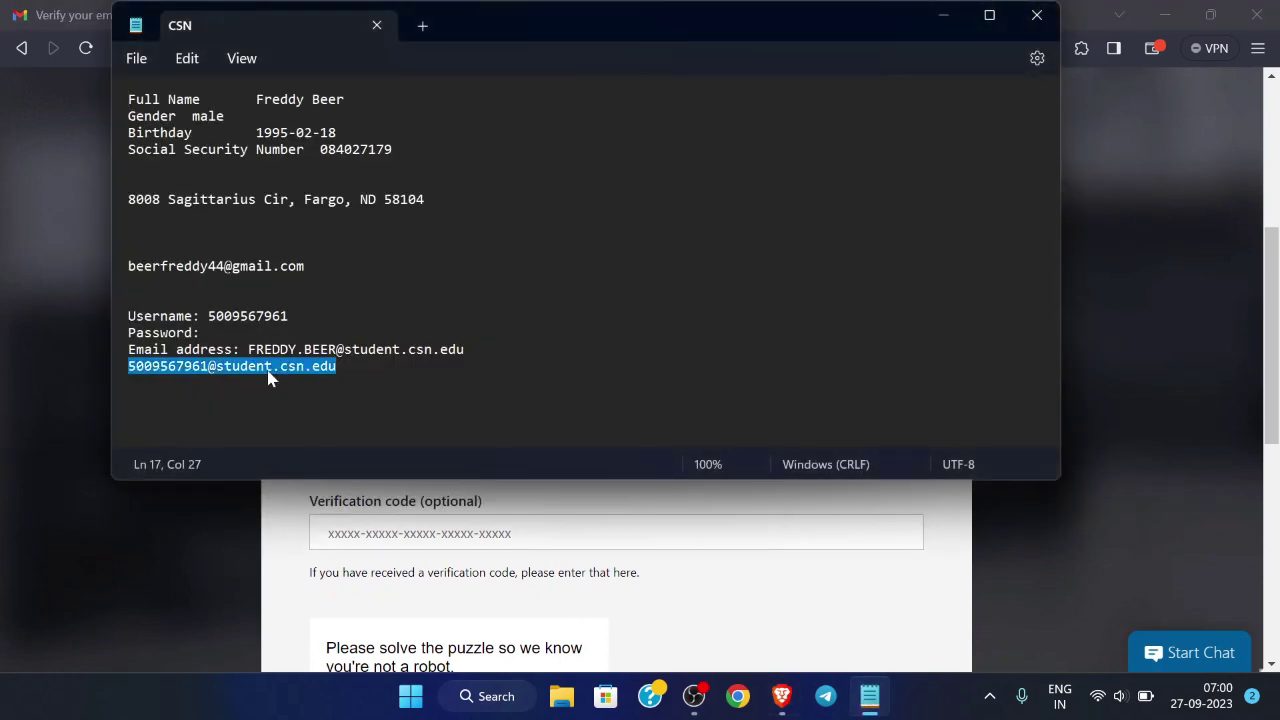
left_click(199, 536)
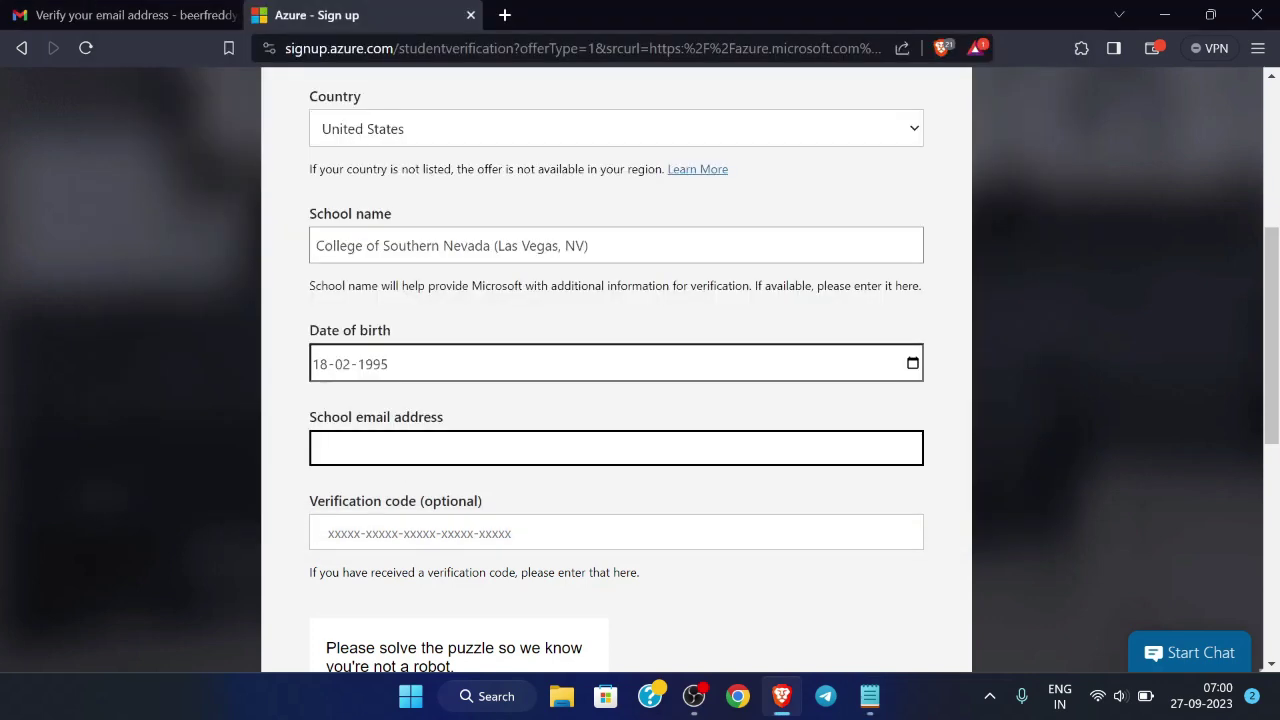
key("ctrl+v")
scroll(617, 432, "down", 2)
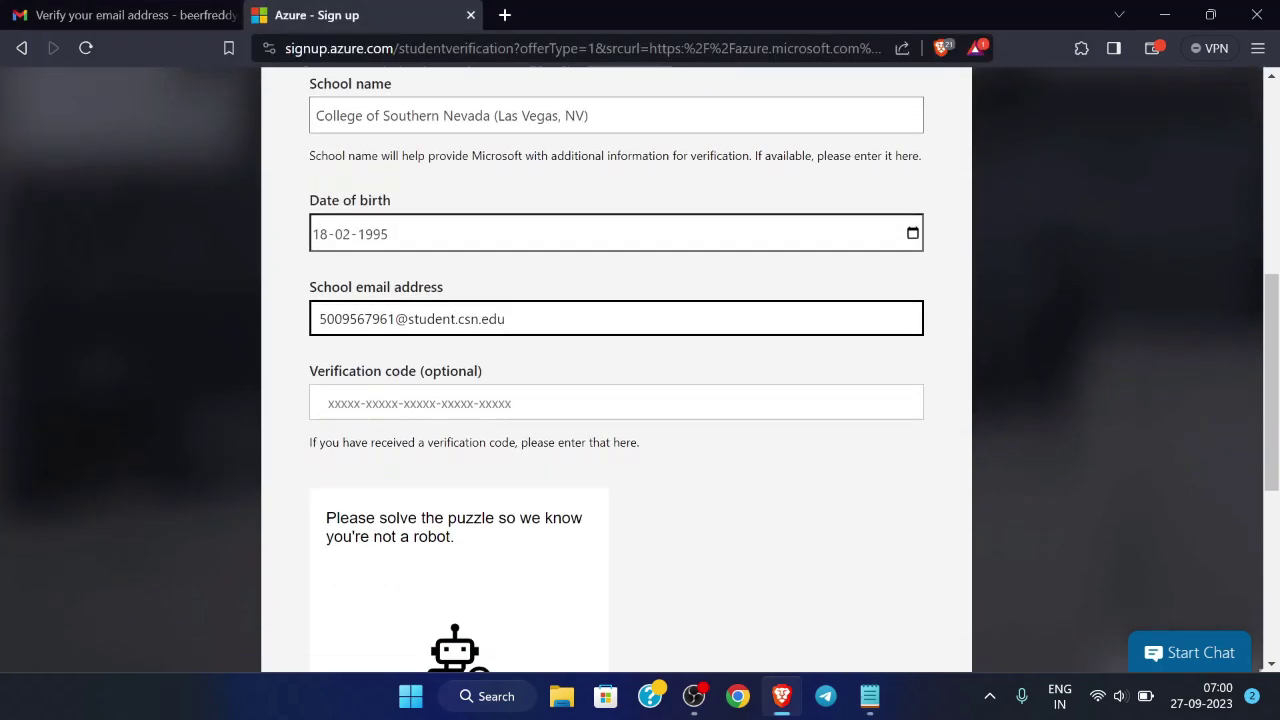
scroll(528, 308, "up", 4)
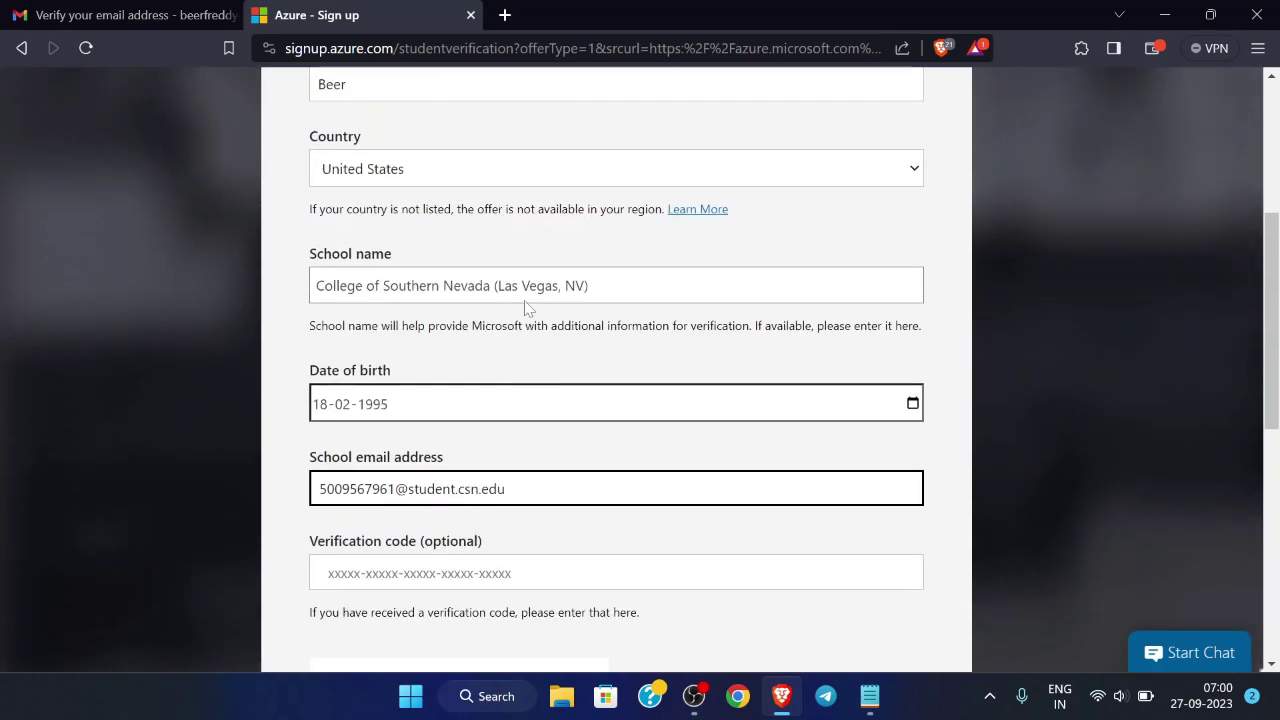
scroll(596, 486, "down", 2)
scroll(596, 486, "down", 4)
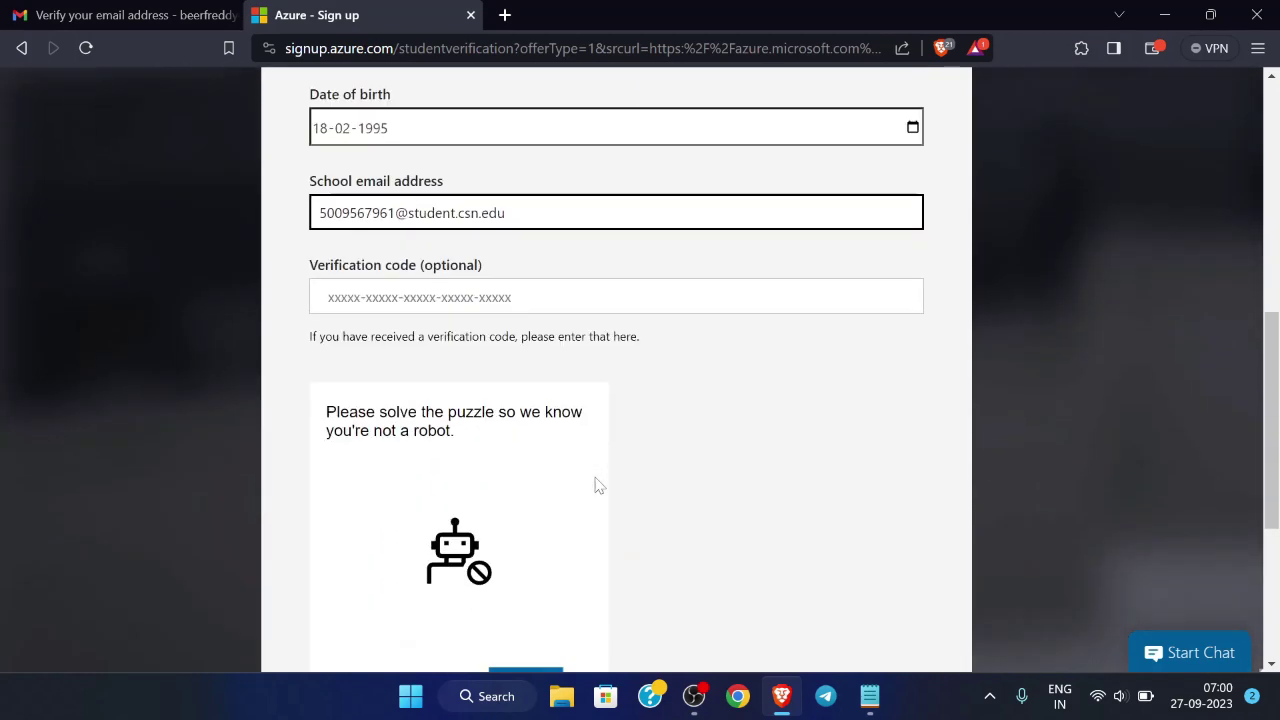
Pick the tile with two identical objects and submit Verify academic status
left_click(529, 530)
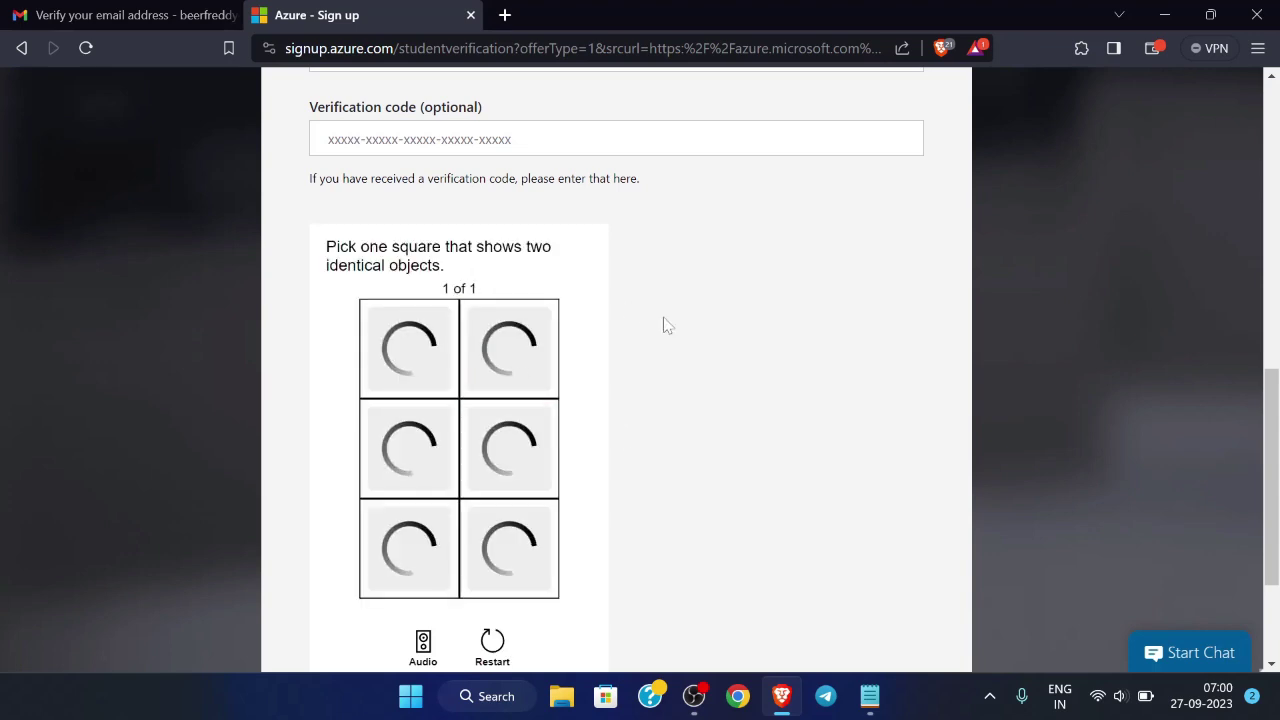
scroll(686, 337, "down", 1)
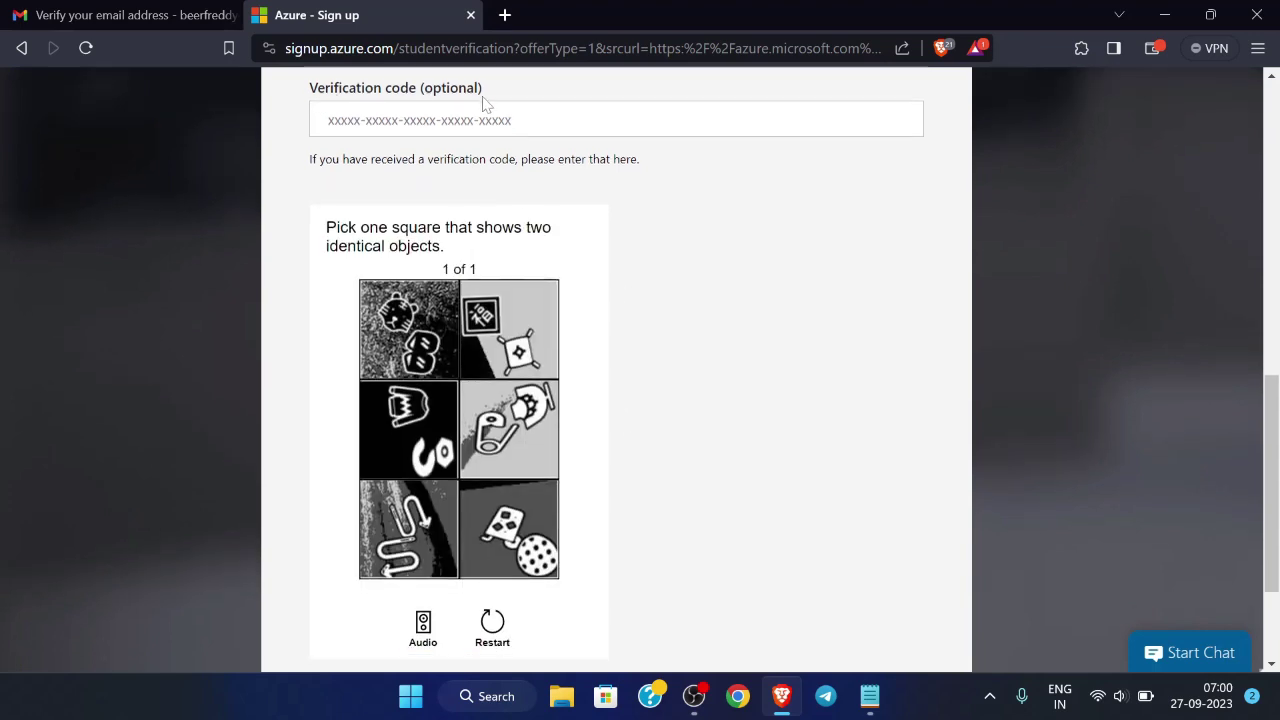
scroll(720, 385, "down", 1)
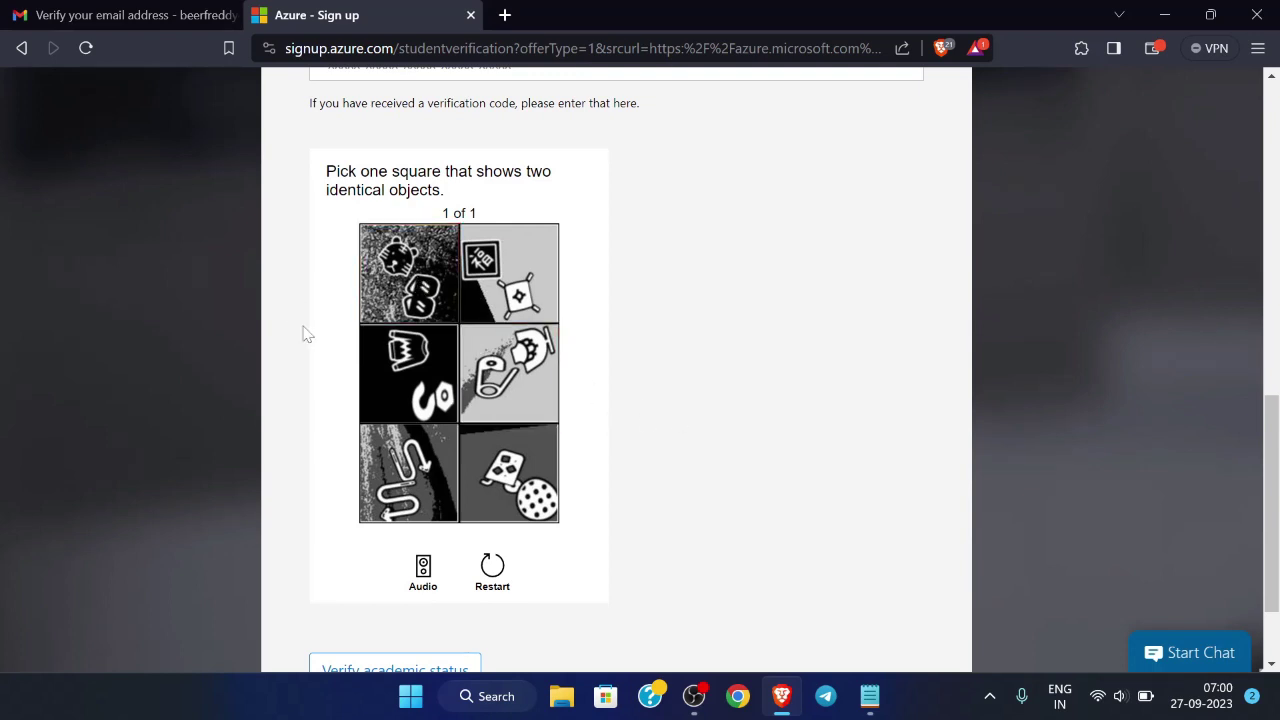
left_click(392, 462)
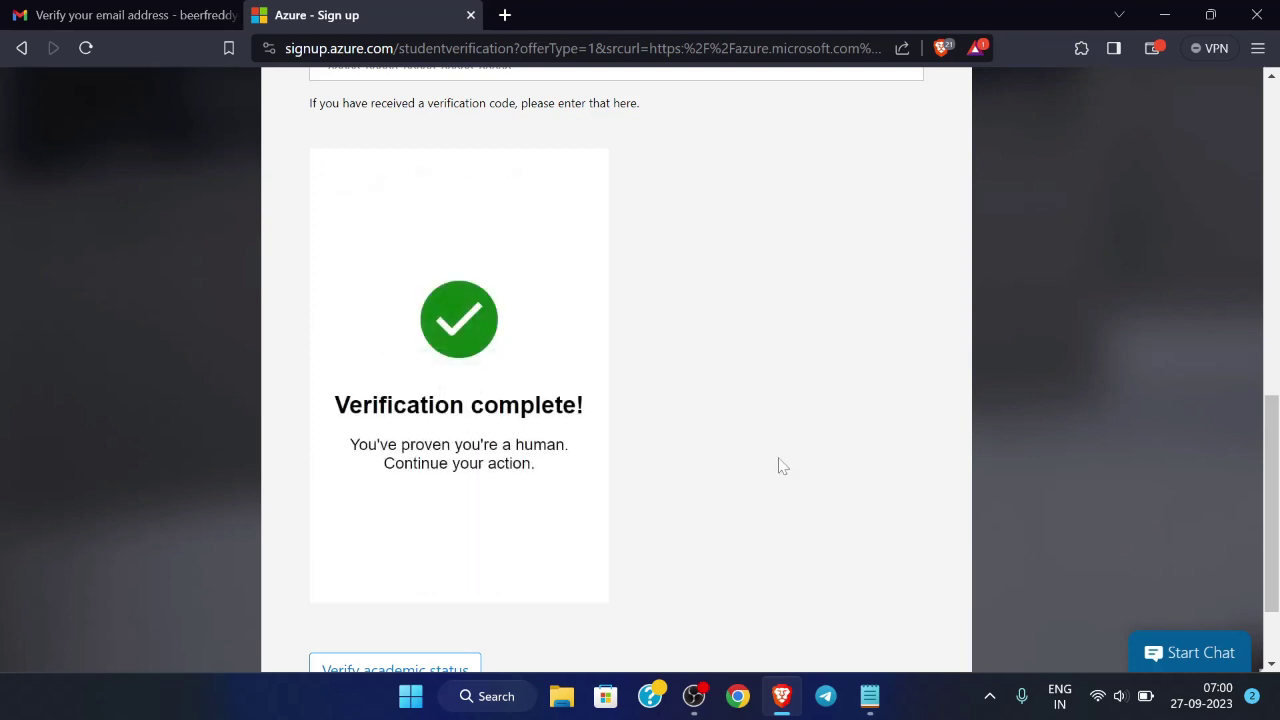
scroll(714, 477, "up", 3)
scroll(714, 477, "down", 4)
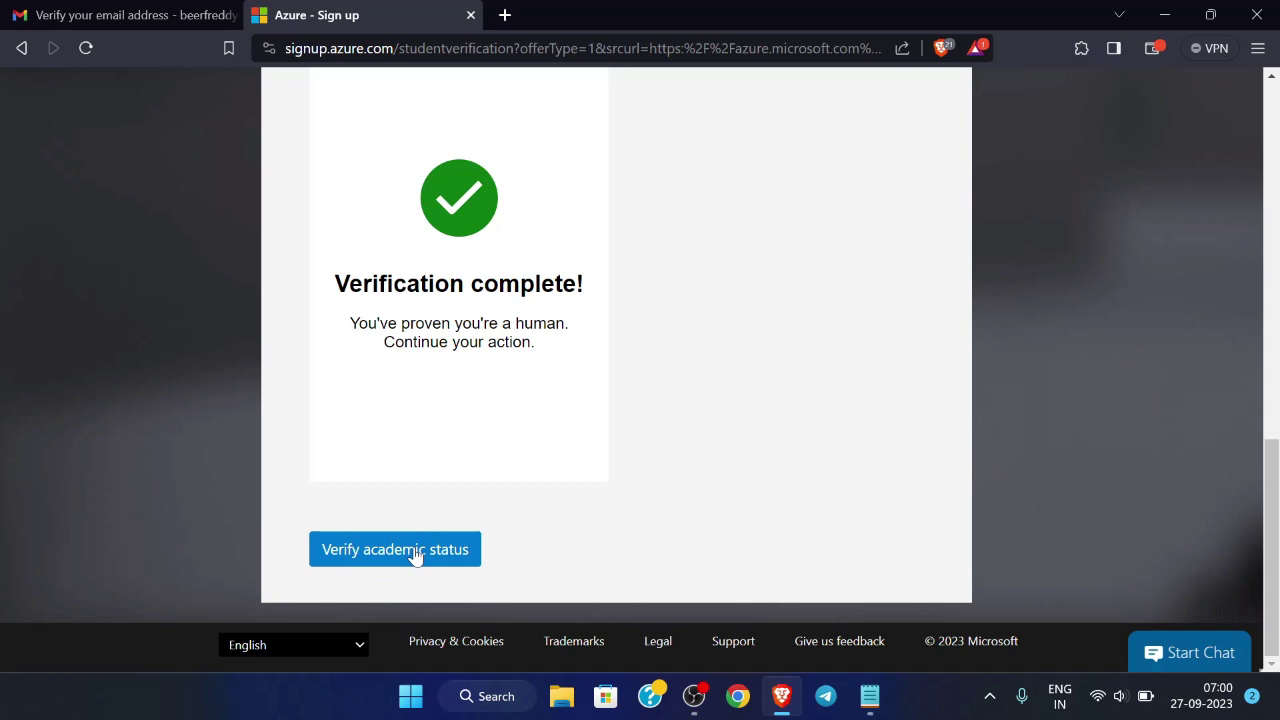
left_click(416, 556)
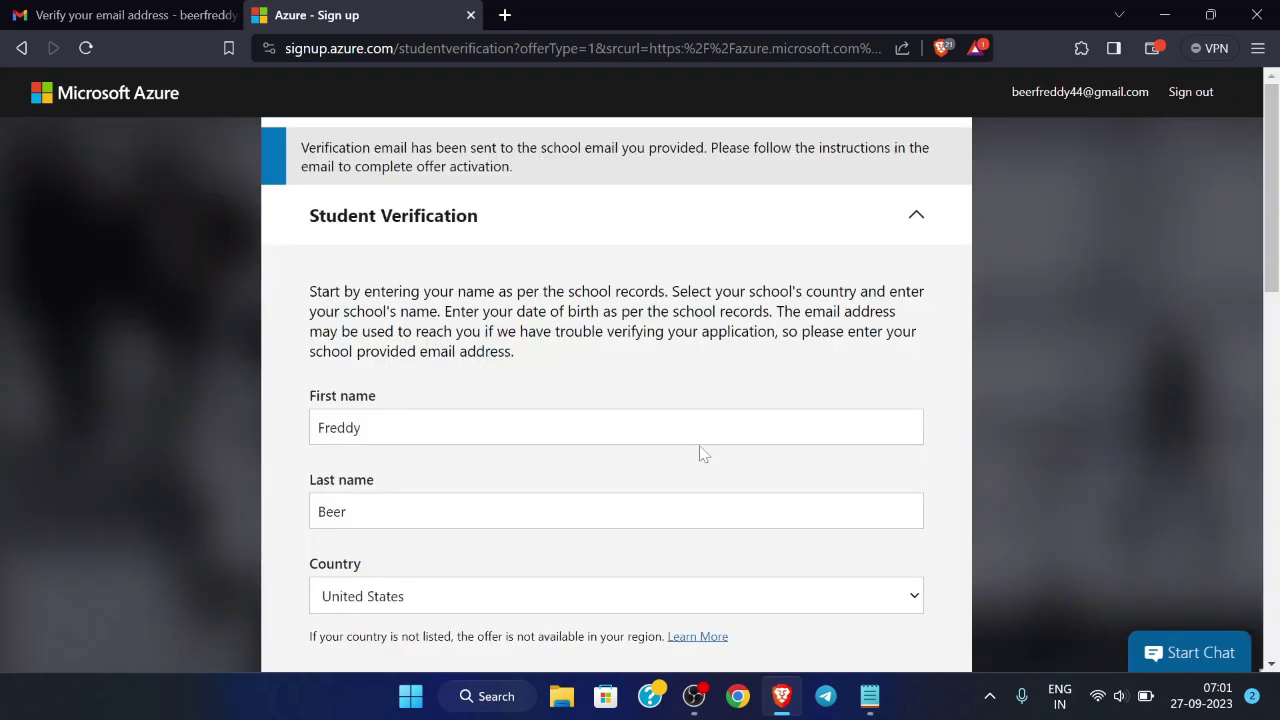
left_click_drag(298, 150, 688, 150)
left_click(704, 150)
Open Gmail's Spam folder and refresh it until the verification email arrives
left_click(80, 14)
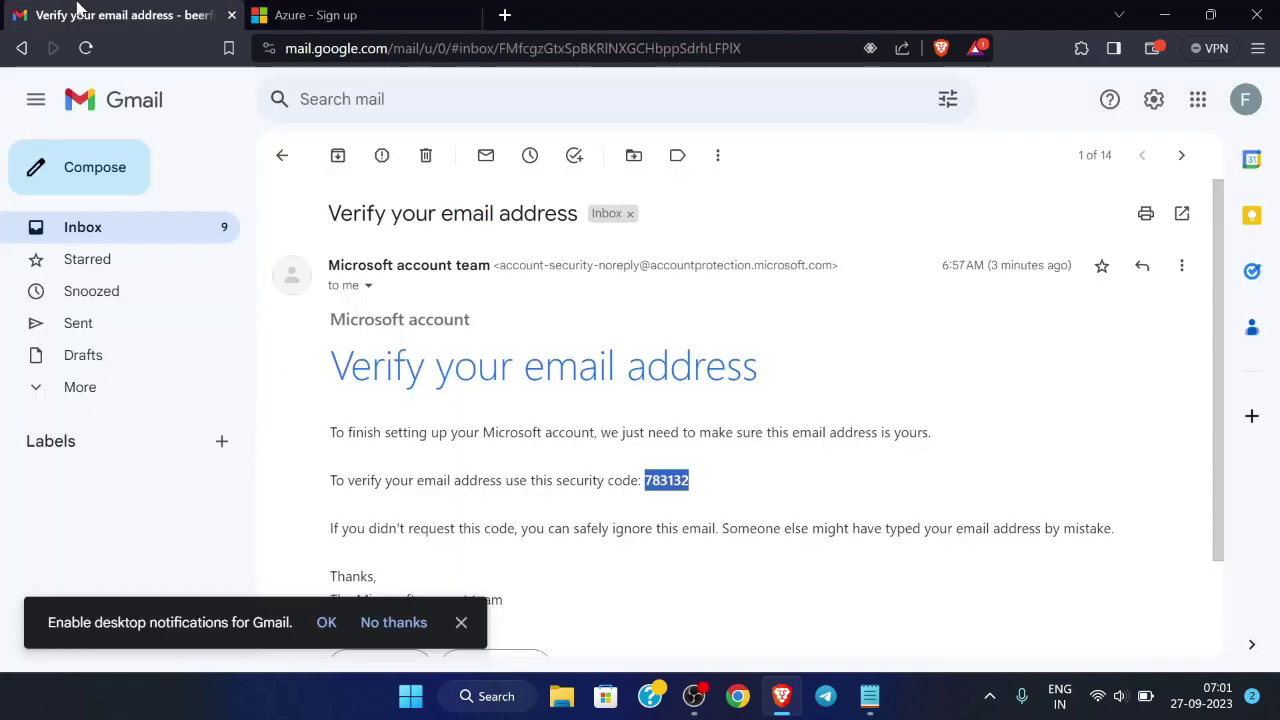
left_click(280, 155)
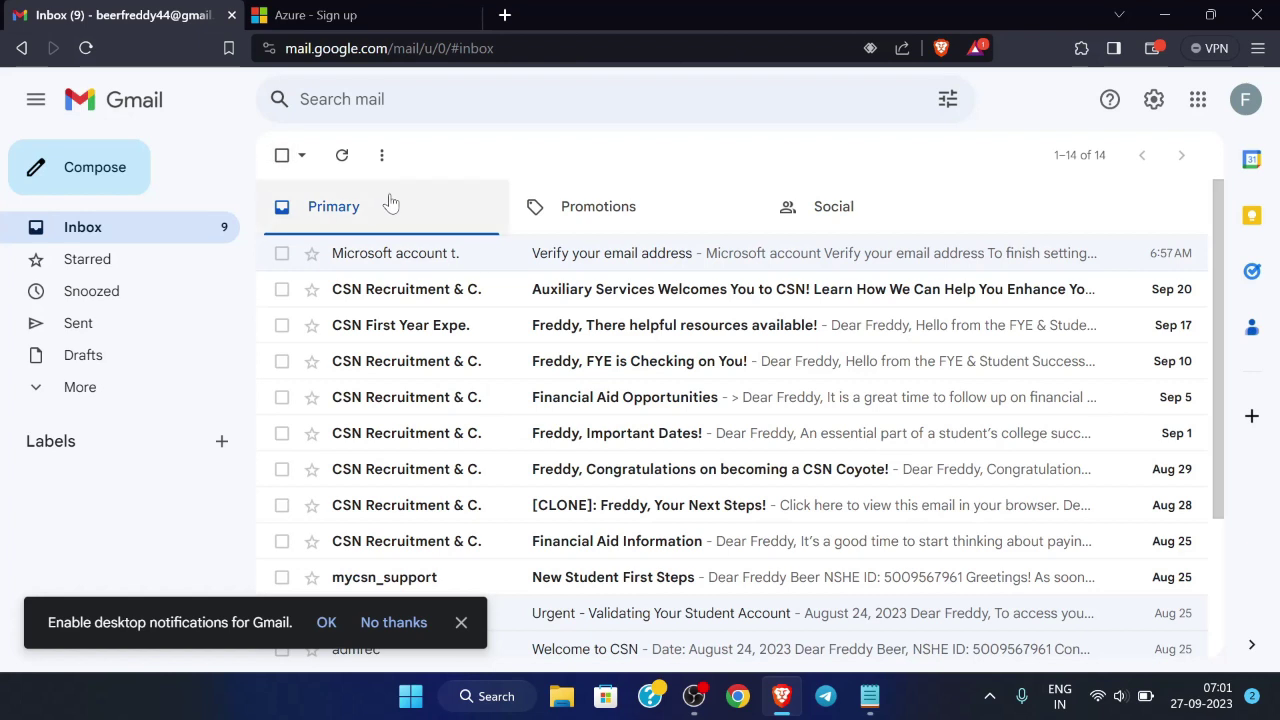
left_click(134, 395)
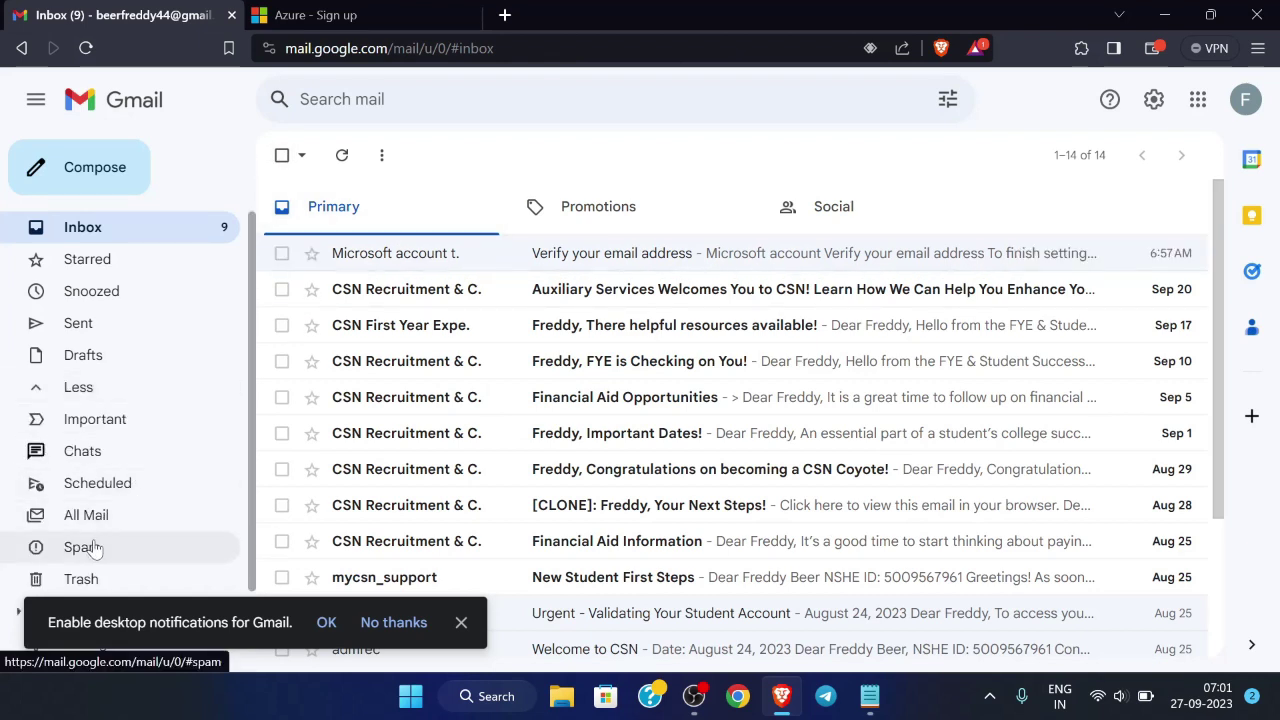
left_click(92, 546)
left_click(344, 213)
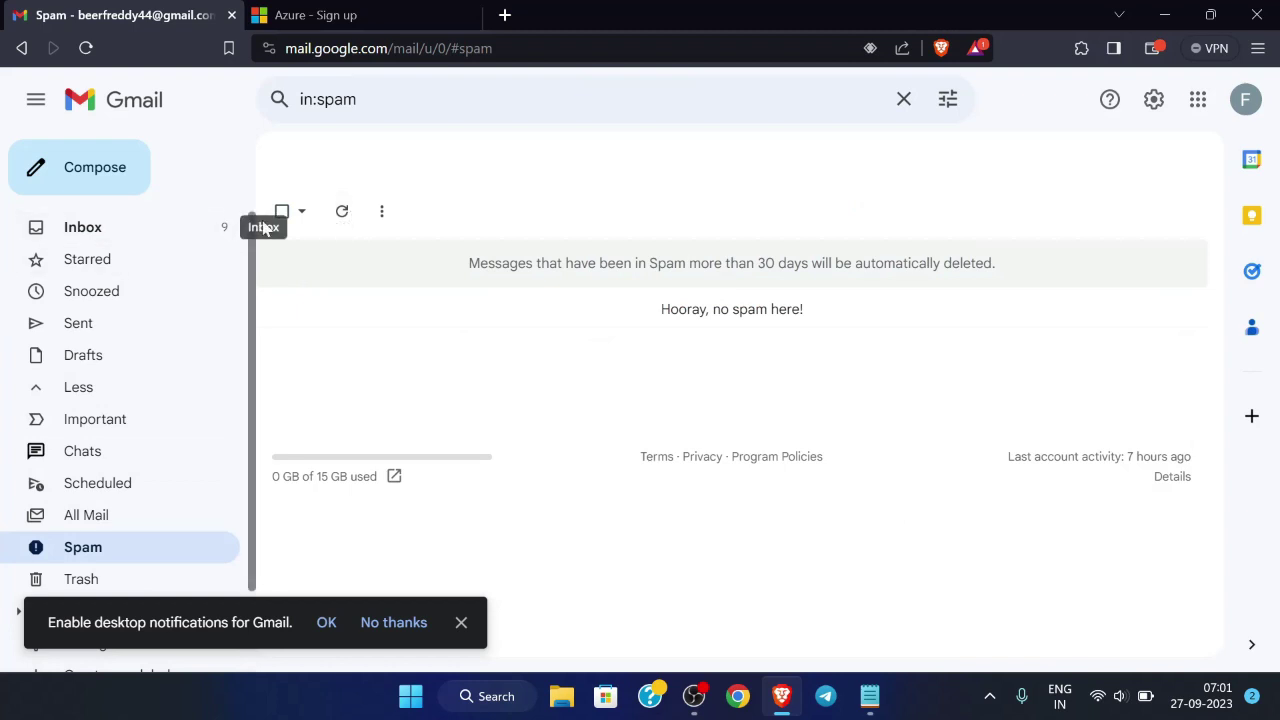
left_click(340, 212)
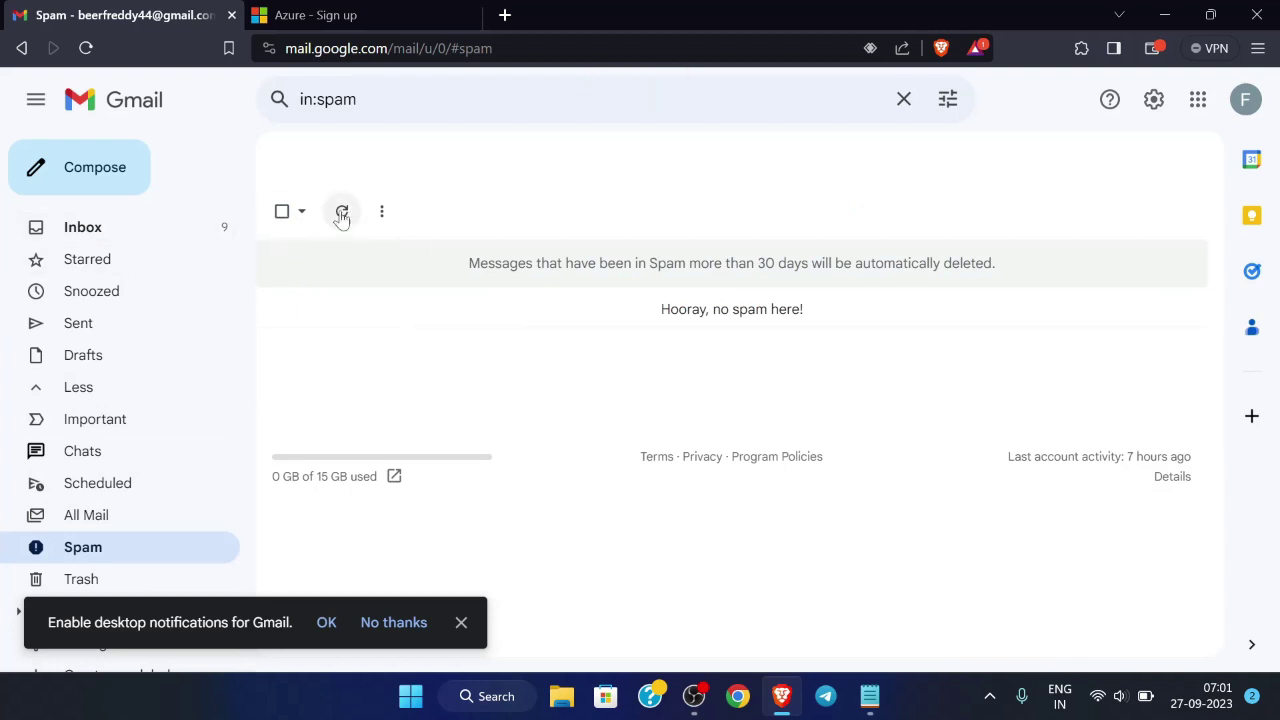
left_click(341, 214)
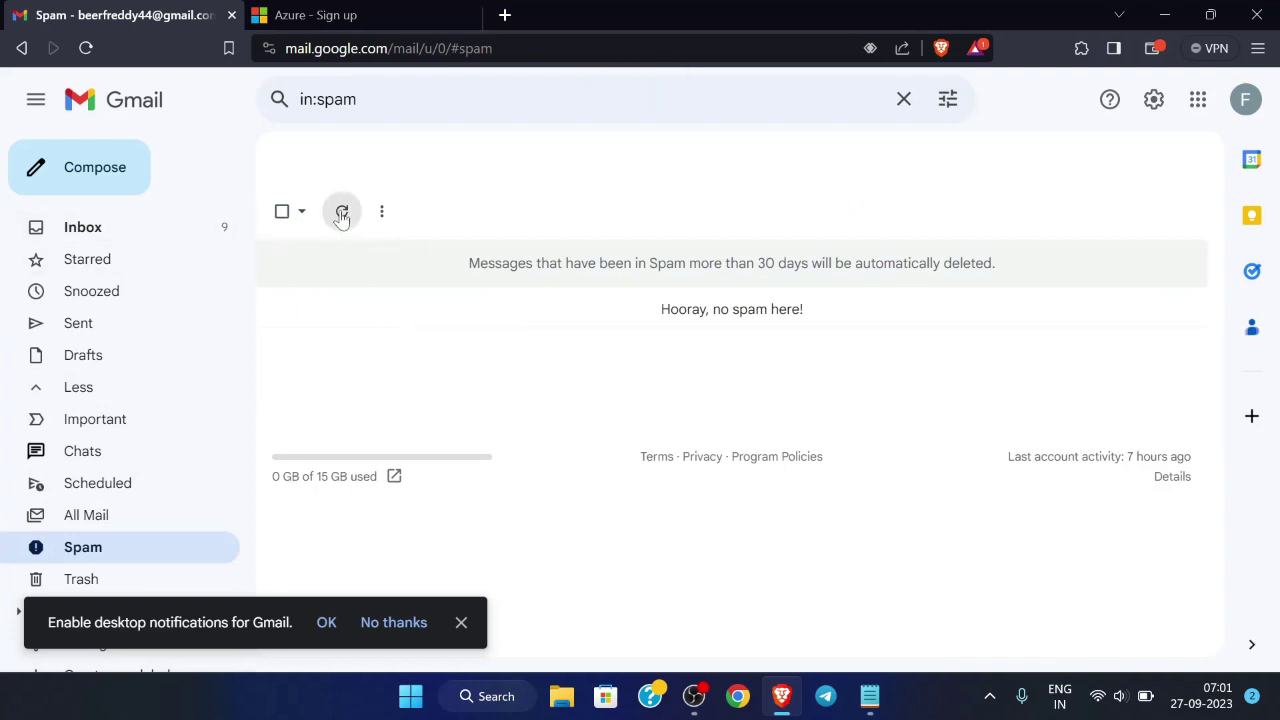
left_click(461, 621)
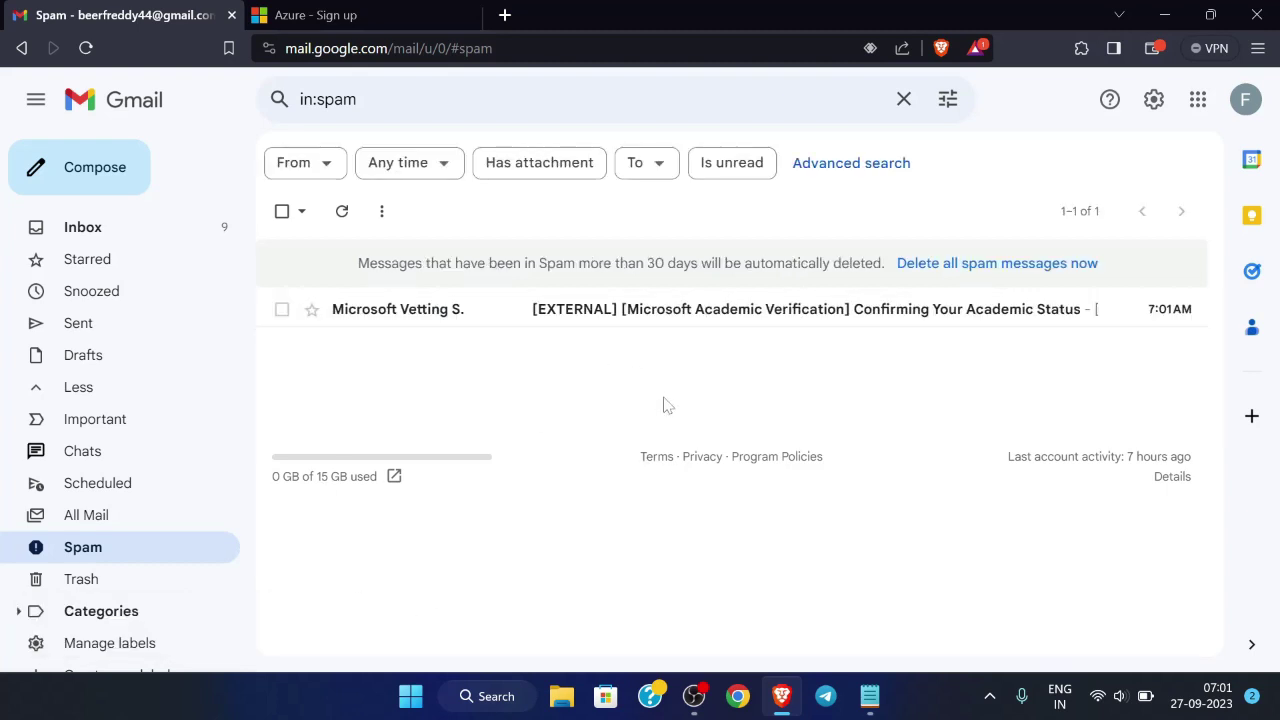
Mark the Microsoft Academic Verification email as Looks safe and return to the Inbox
left_click(537, 316)
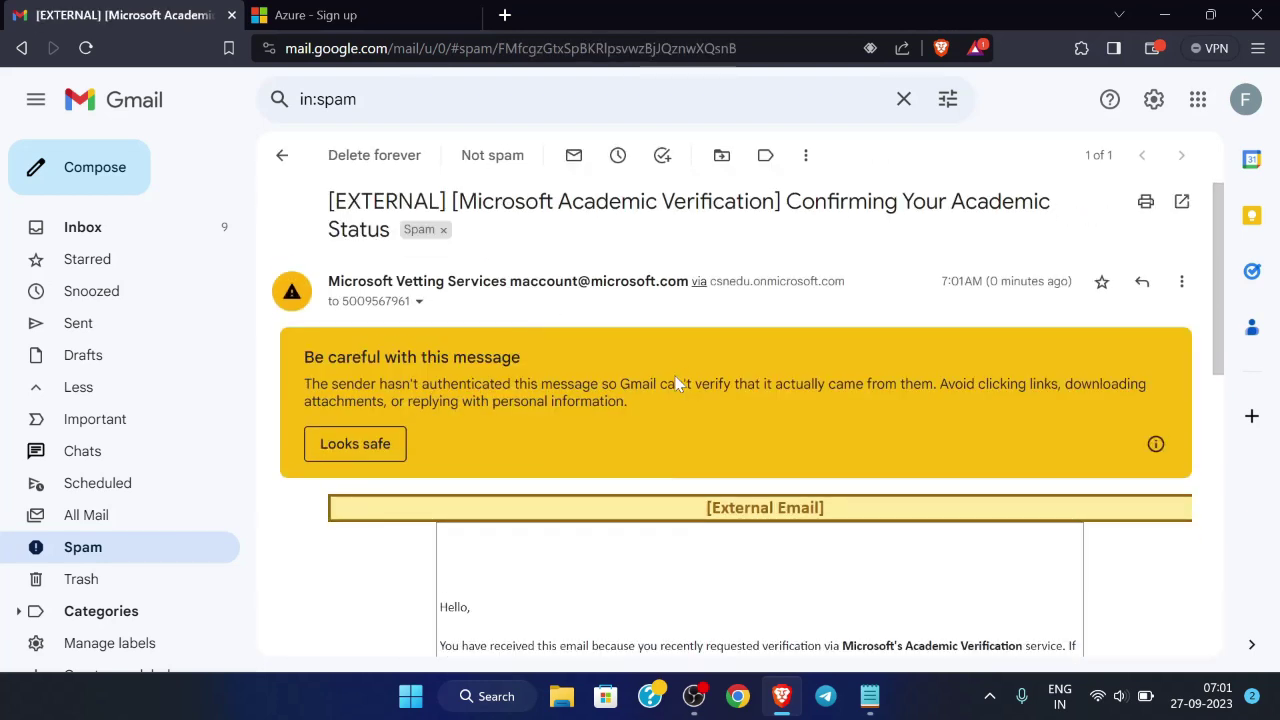
scroll(671, 383, "down", 1)
left_click(344, 432)
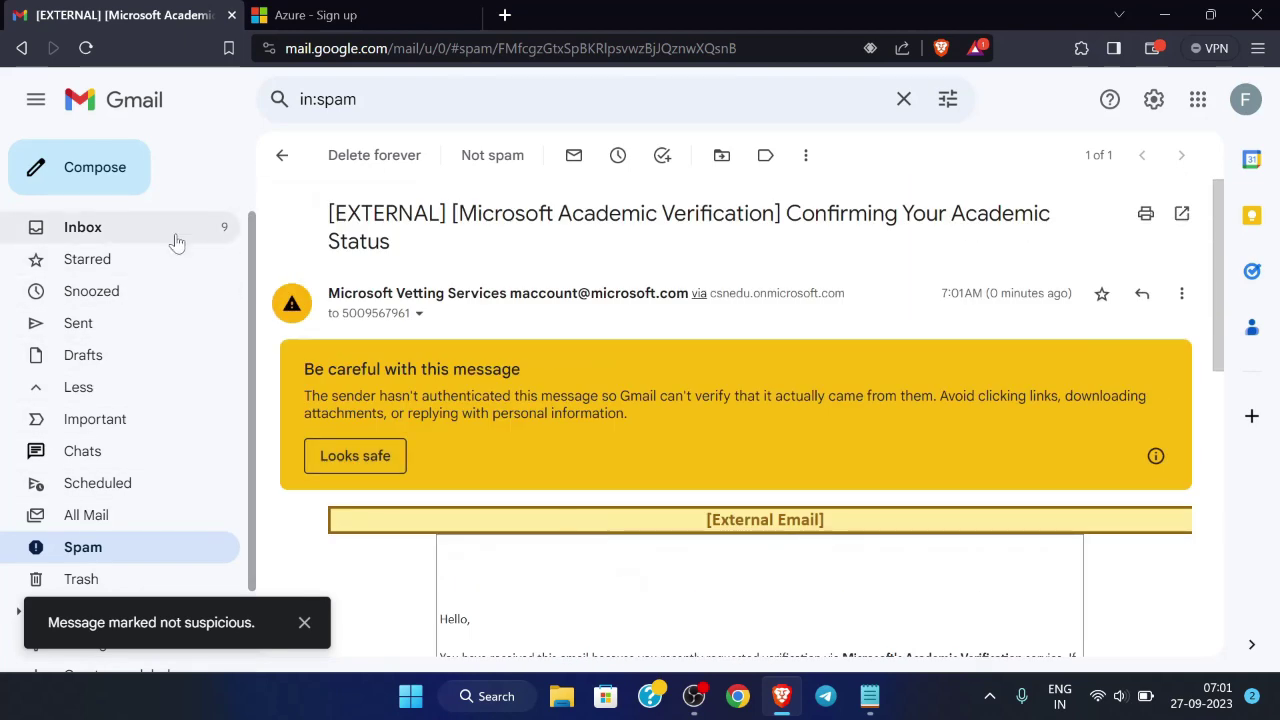
left_click(177, 241)
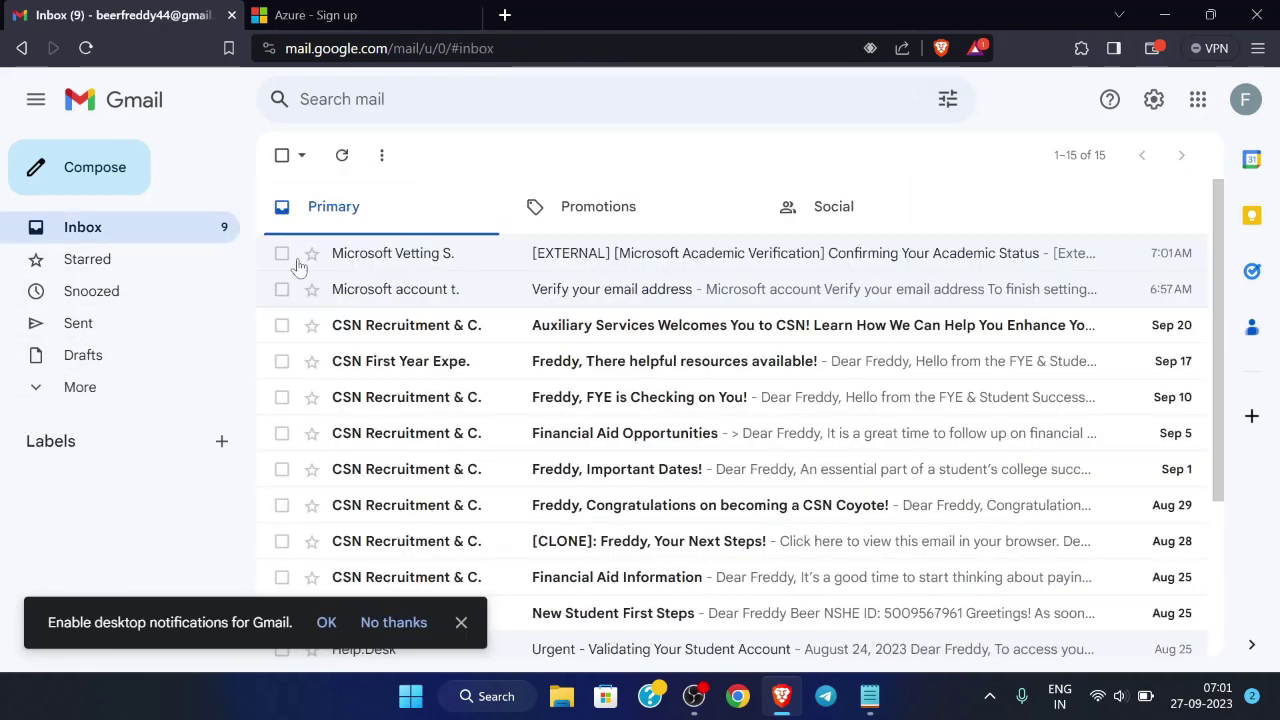
Open the [EXTERNAL] Microsoft Academic Verification email and follow its verifyemail.microsoft.com link
left_click(472, 264)
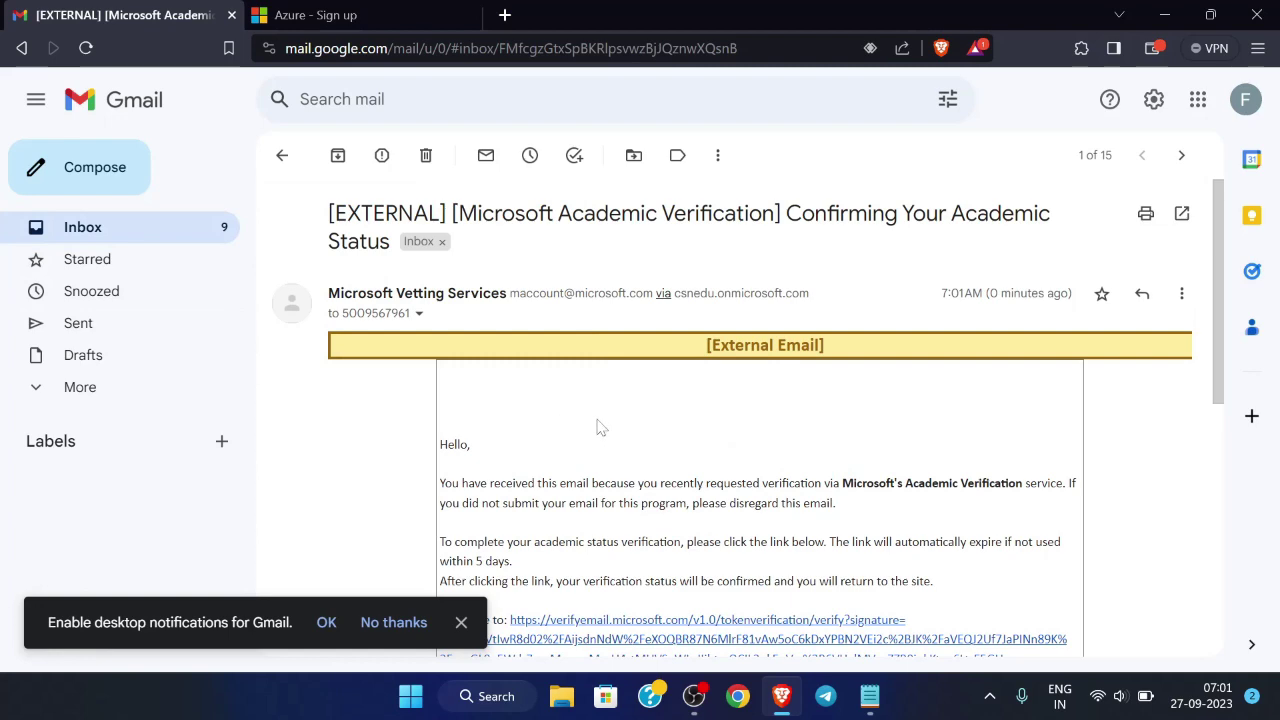
scroll(600, 427, "down", 3)
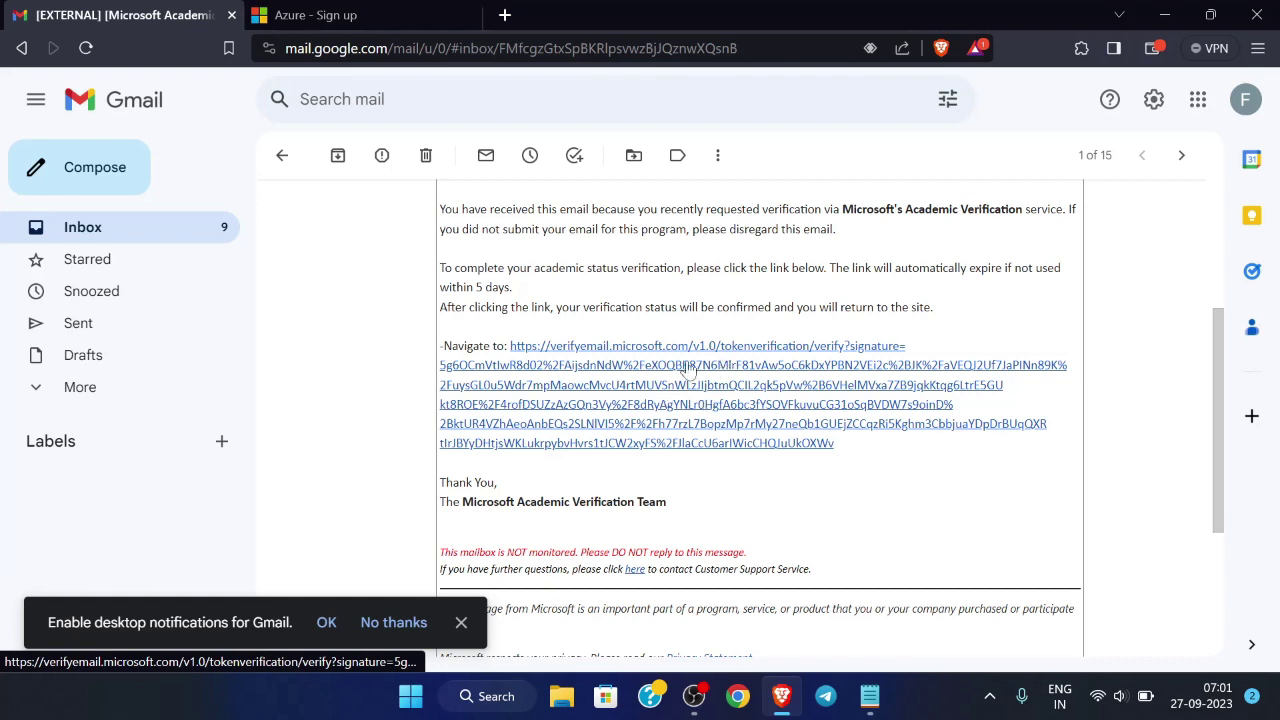
left_click(688, 368)
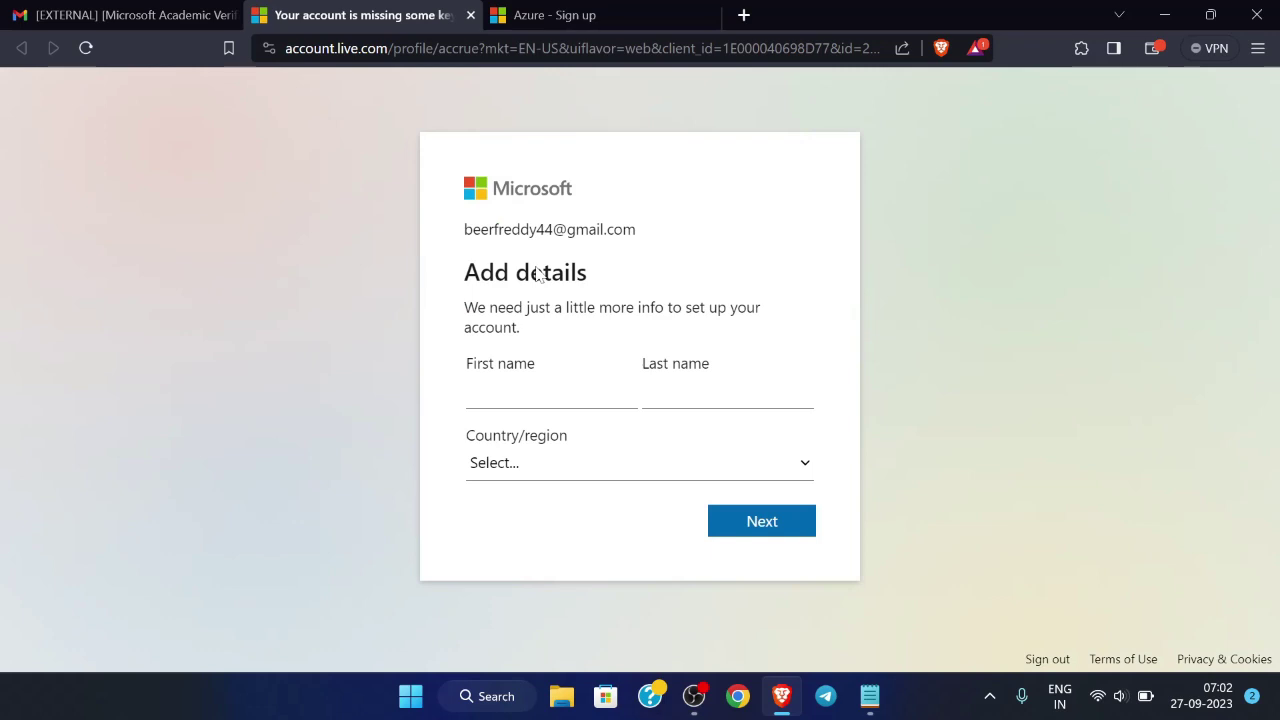
Enter the student's first and last name, choose United States as country/region, and continue
left_click(515, 395)
type("Freedy")
key("Tab")
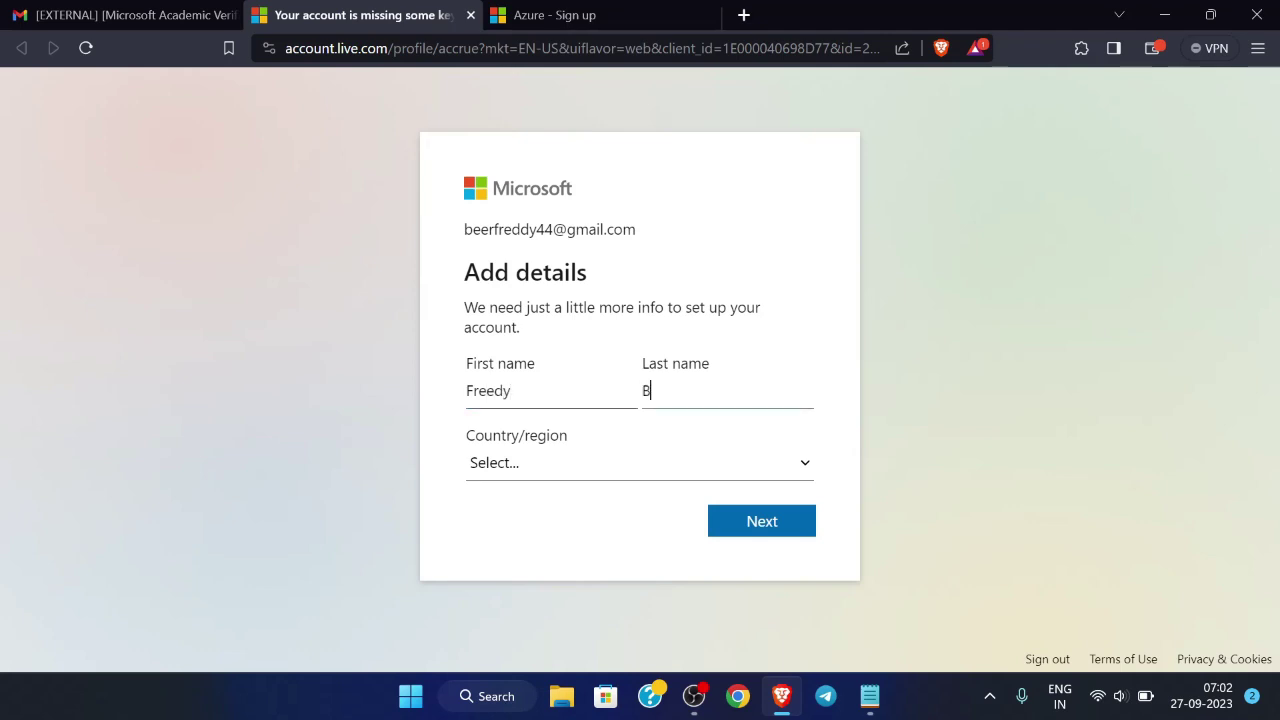
left_click(527, 470)
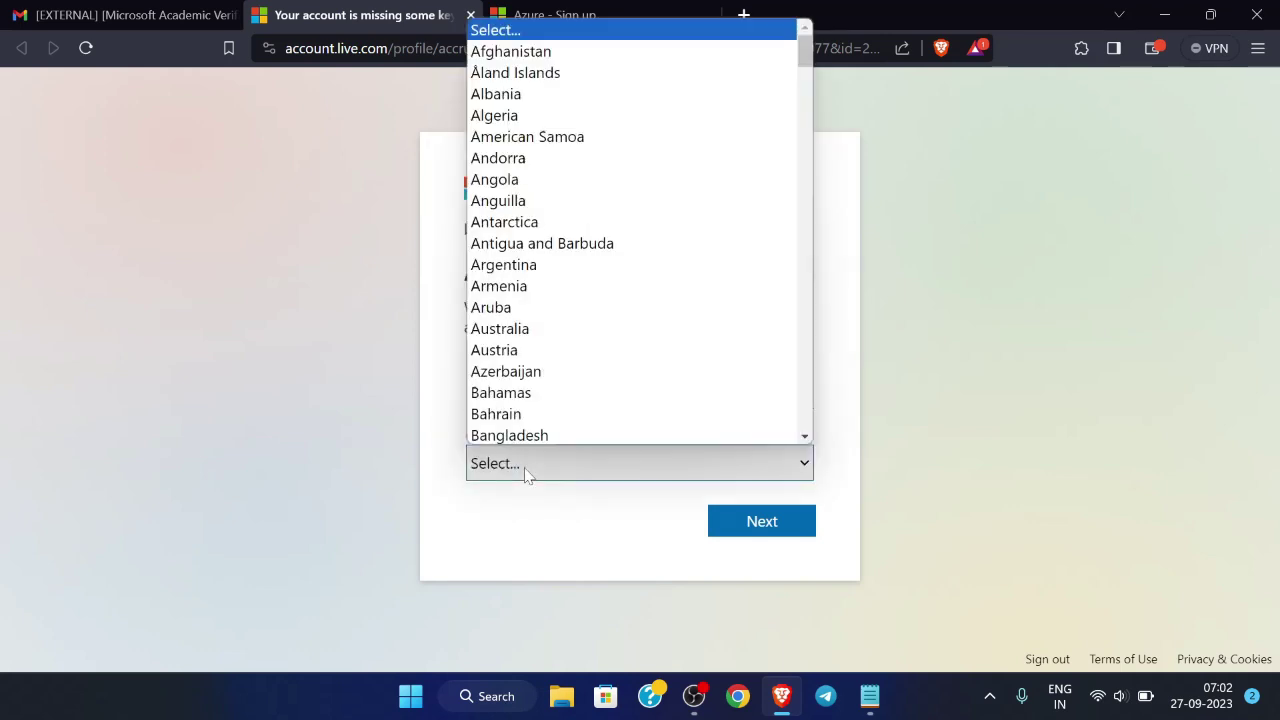
key("u")
key("n")
key("Down")
key("Down")
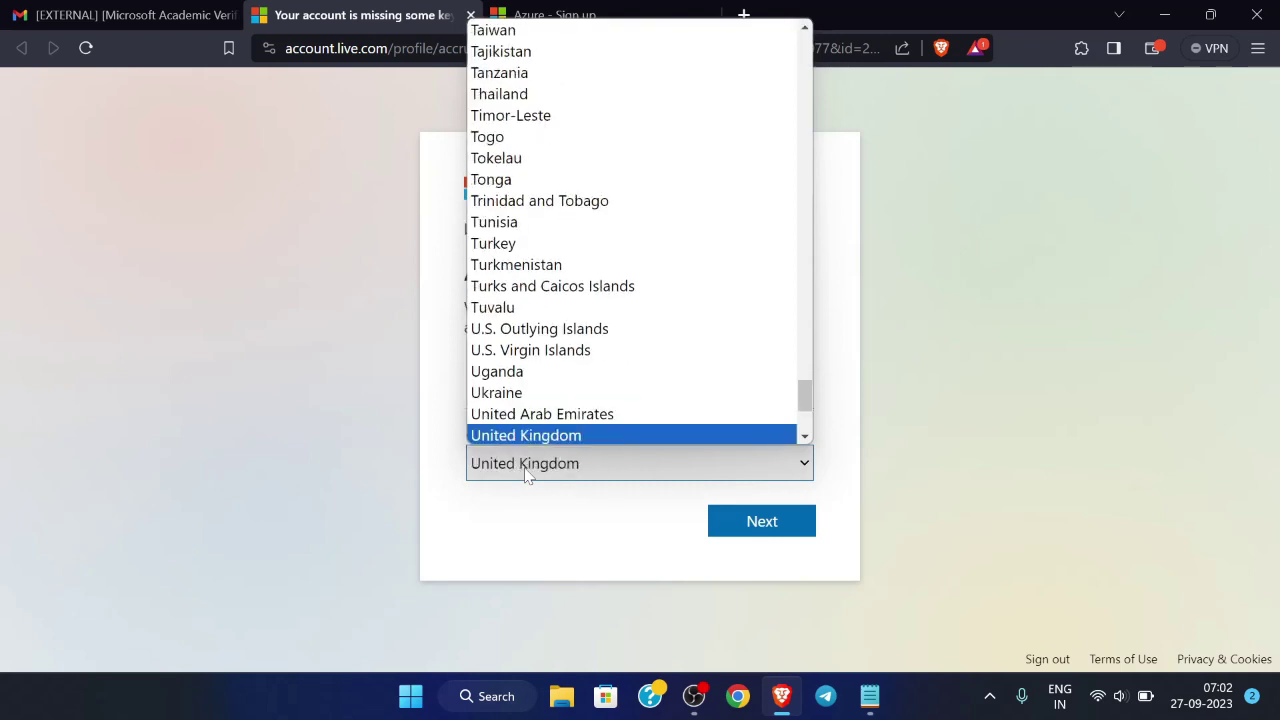
key("Return")
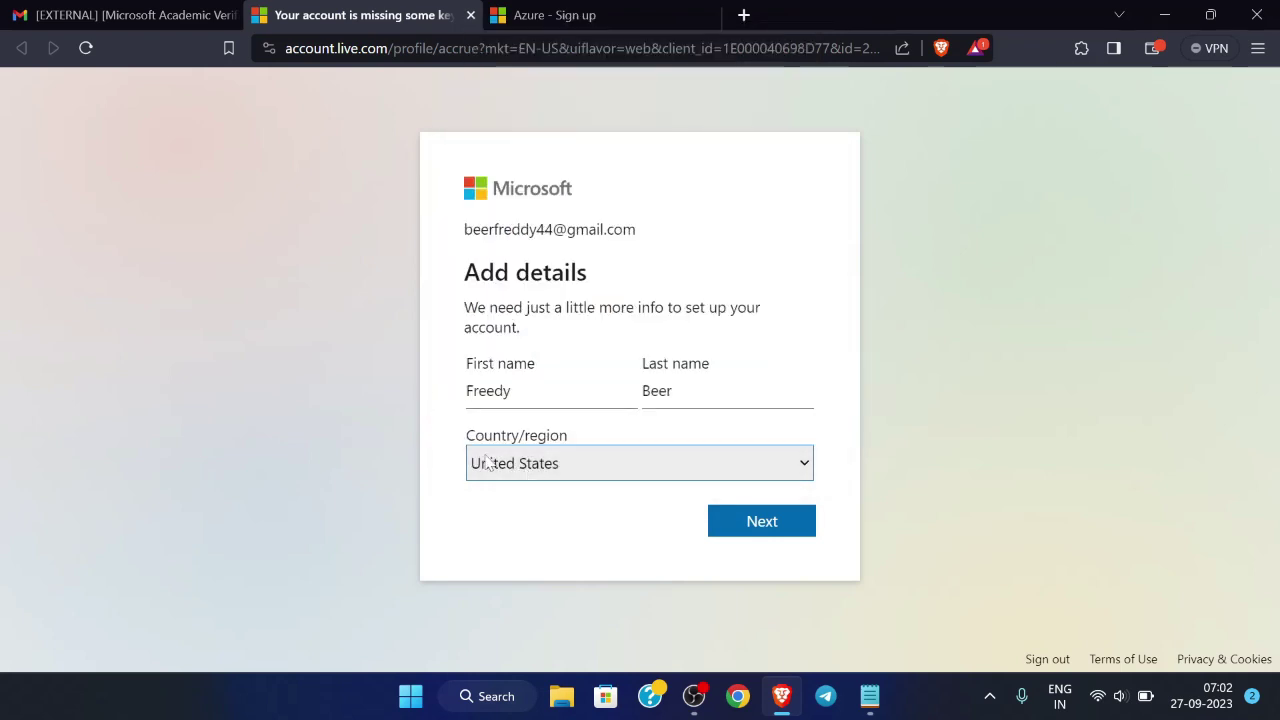
left_click(742, 530)
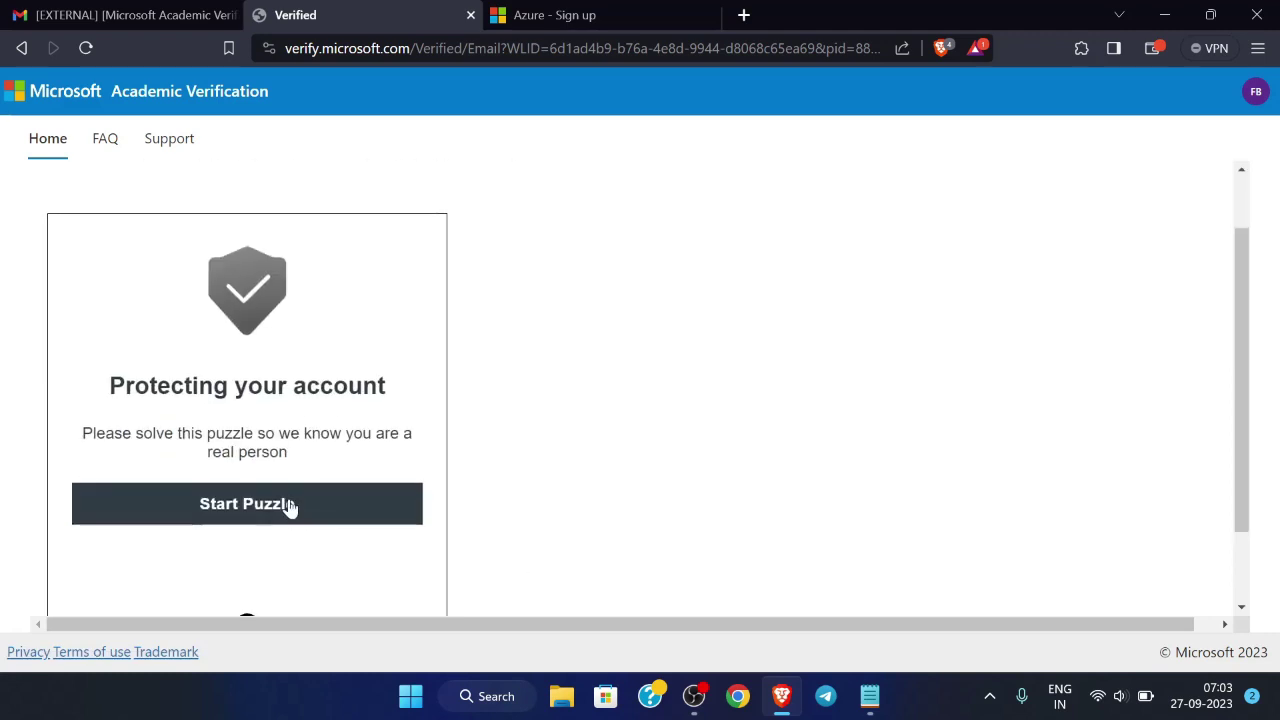
Solve the puzzle by picking the tile with two identical objects, then Verify
left_click(289, 507)
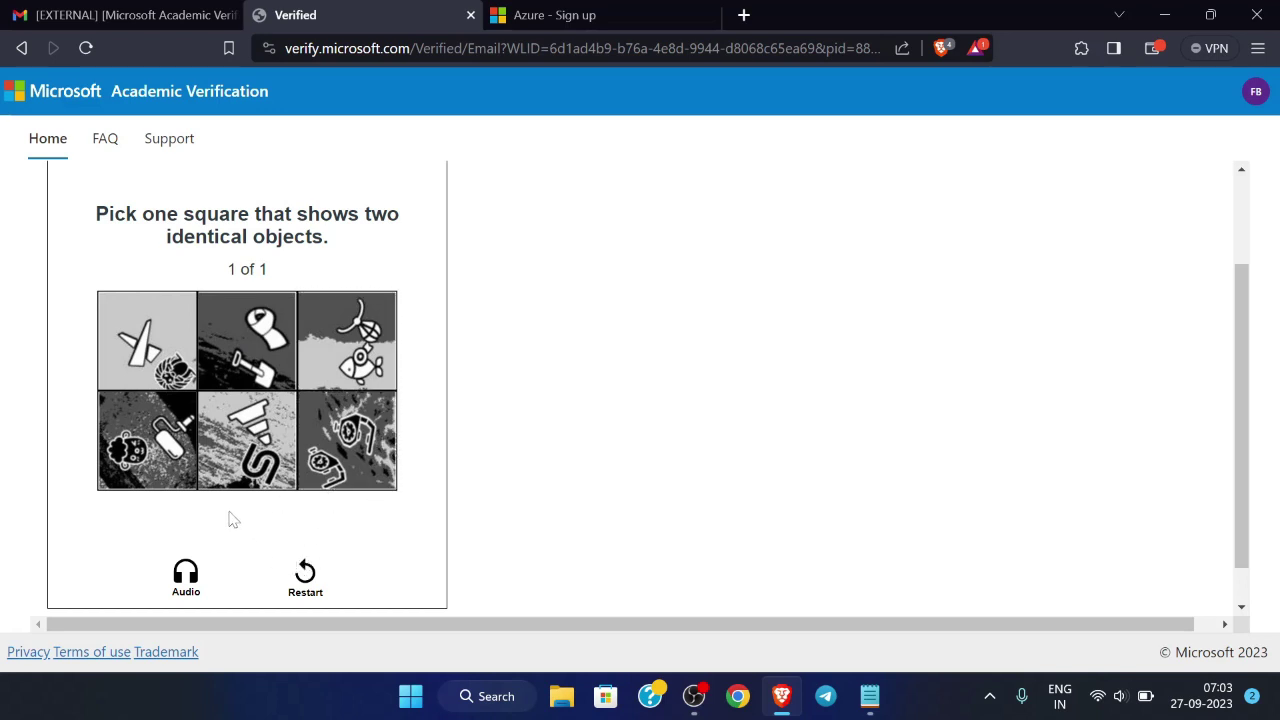
left_click(352, 437)
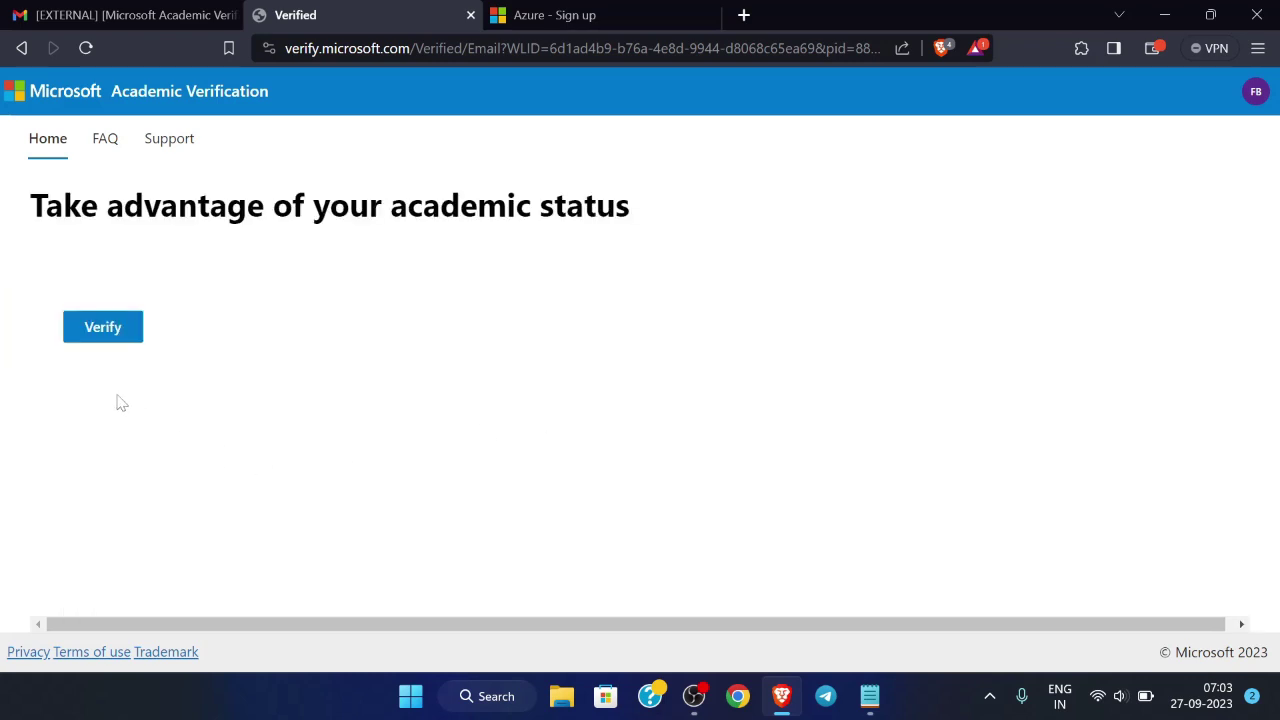
left_click(122, 337)
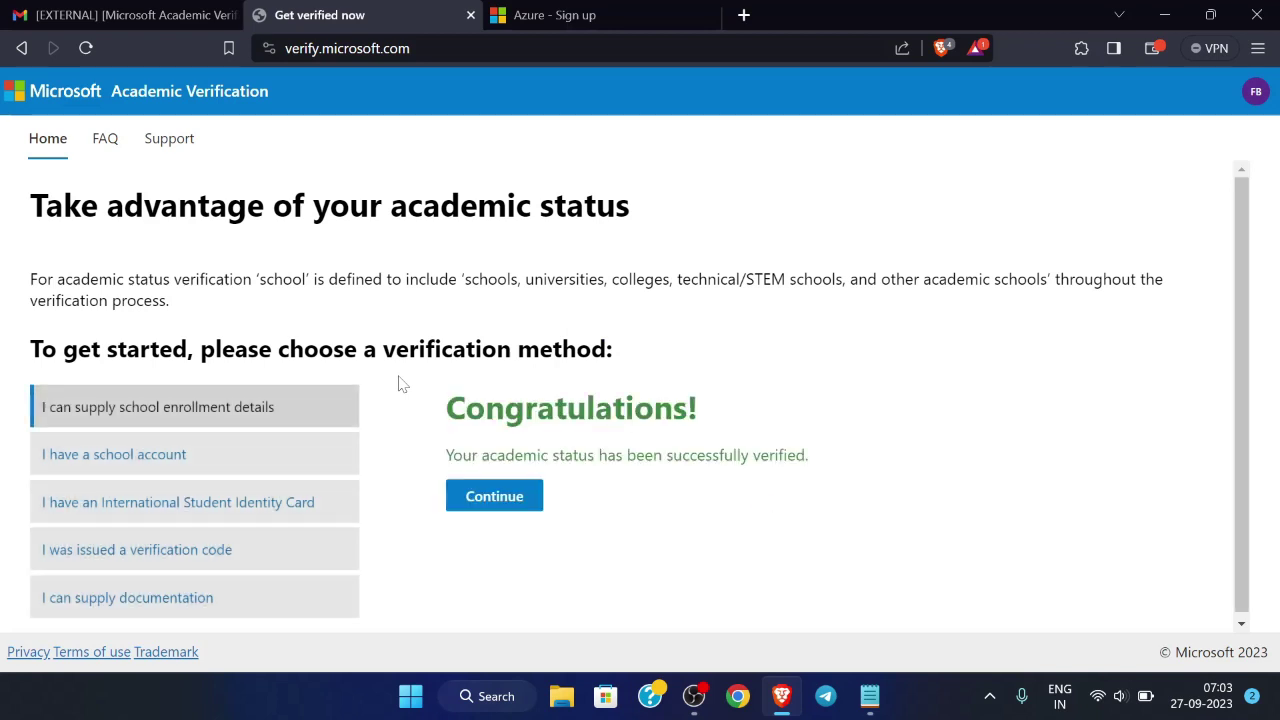
Continue past the Congratulations message and switch back to the Azure – Sign up tab
scroll(558, 377, "down", 1)
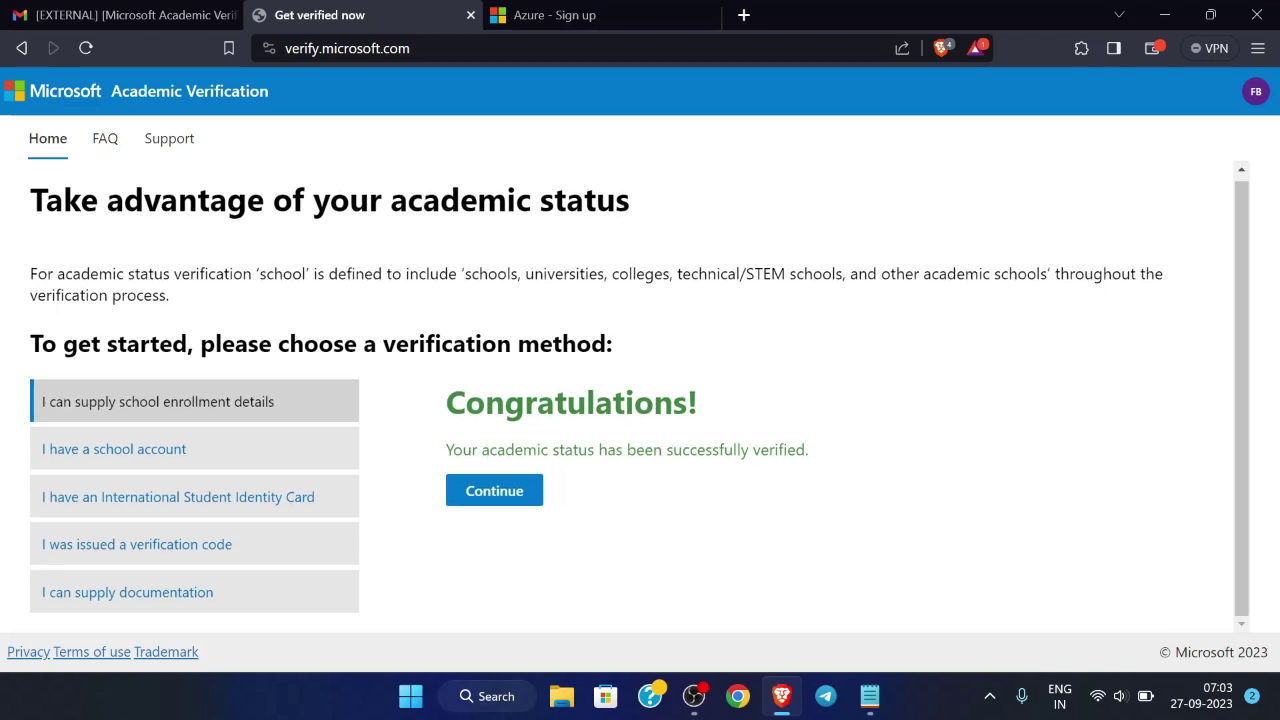
left_click_drag(441, 409, 737, 414)
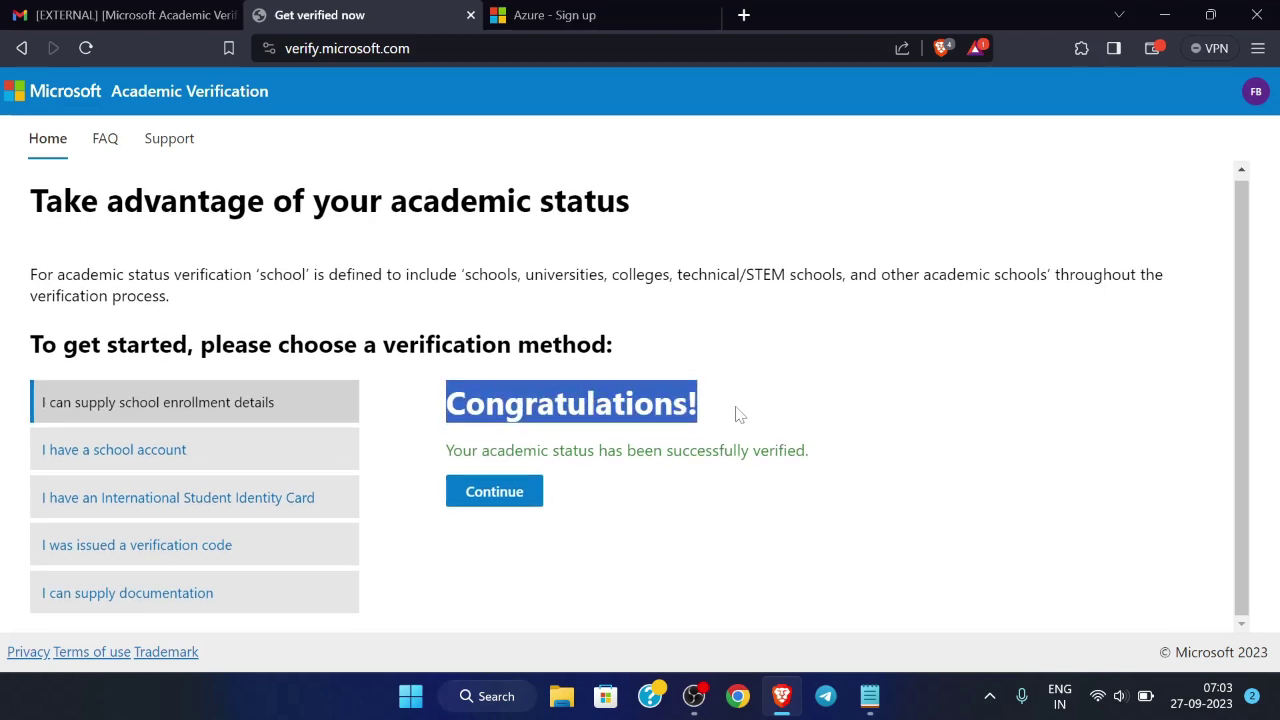
left_click(491, 491)
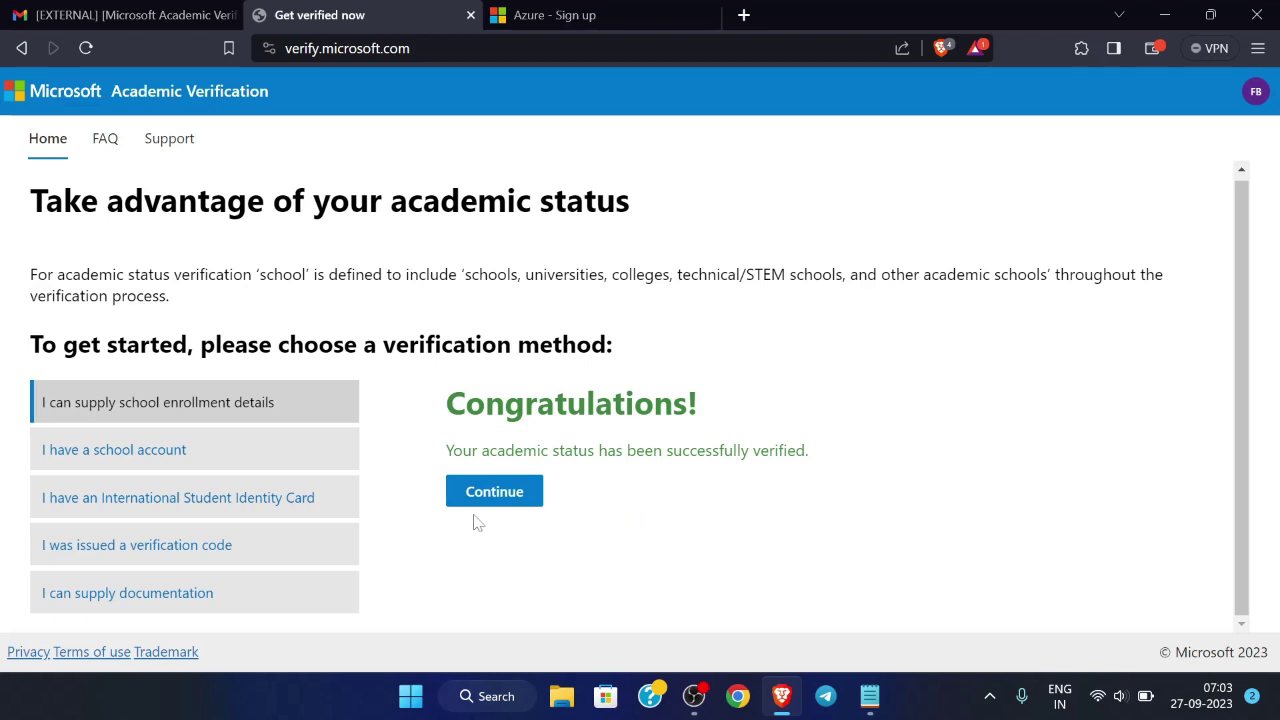
left_click(506, 503)
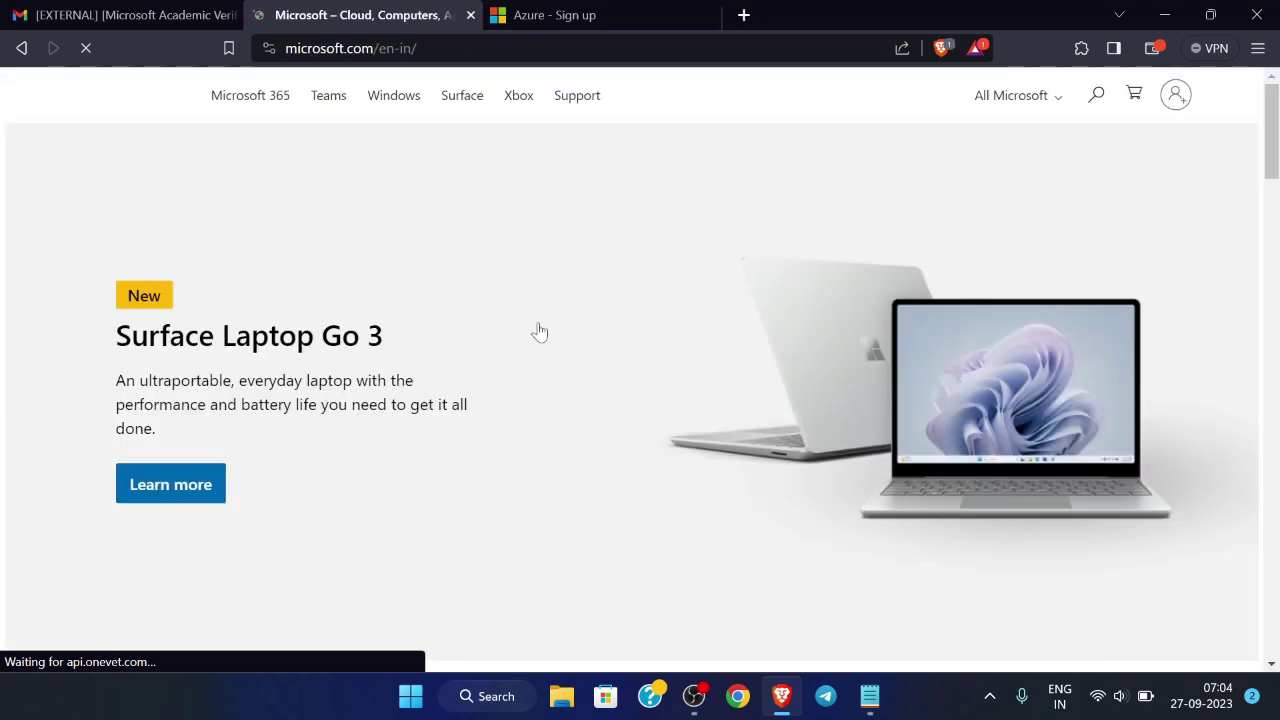
scroll(724, 392, "down", 15)
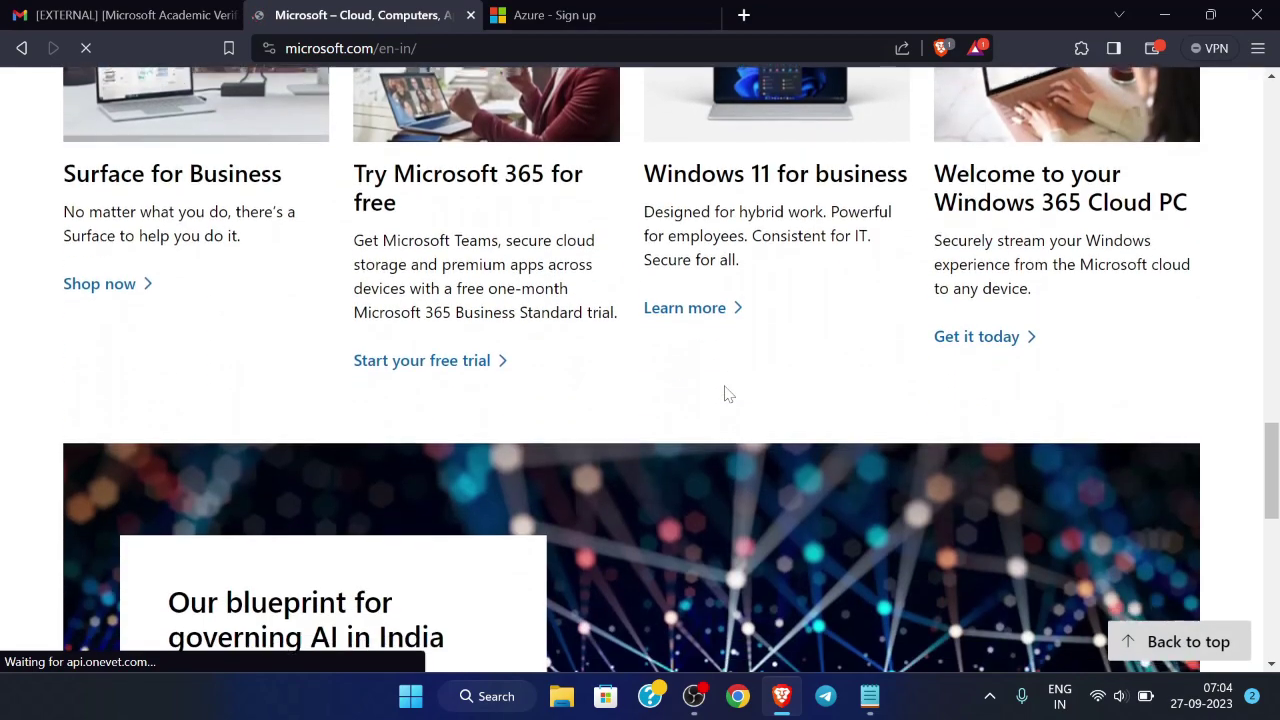
scroll(727, 393, "up", 15)
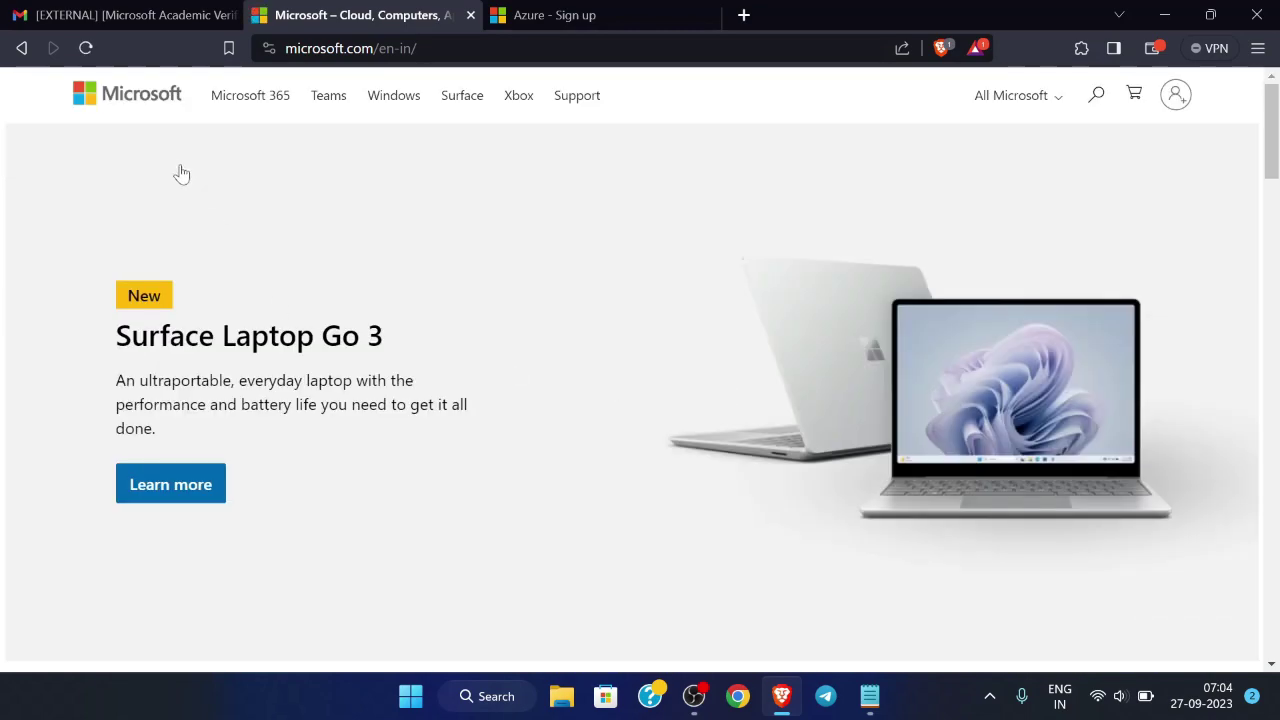
left_click(497, 40)
left_click(655, 12)
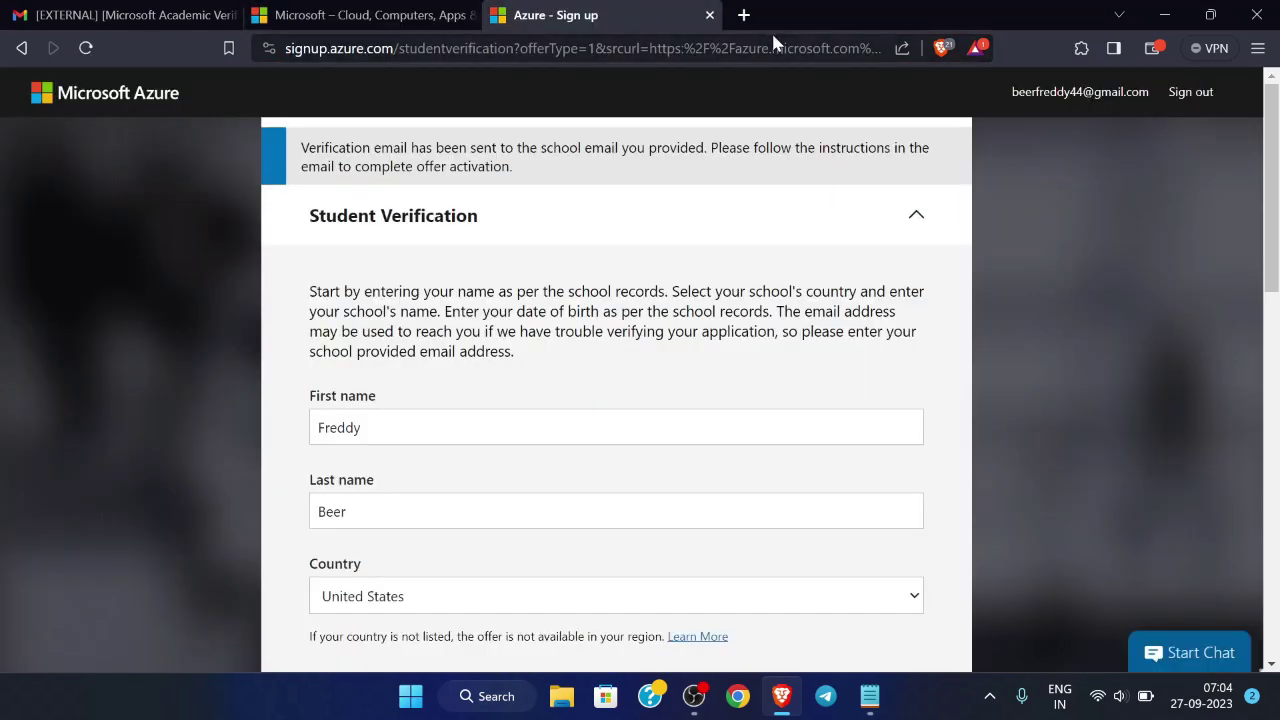
Search 'microsoft azure portal' in a new tab and sign in from the Microsoft Azure Portal result
left_click(743, 17)
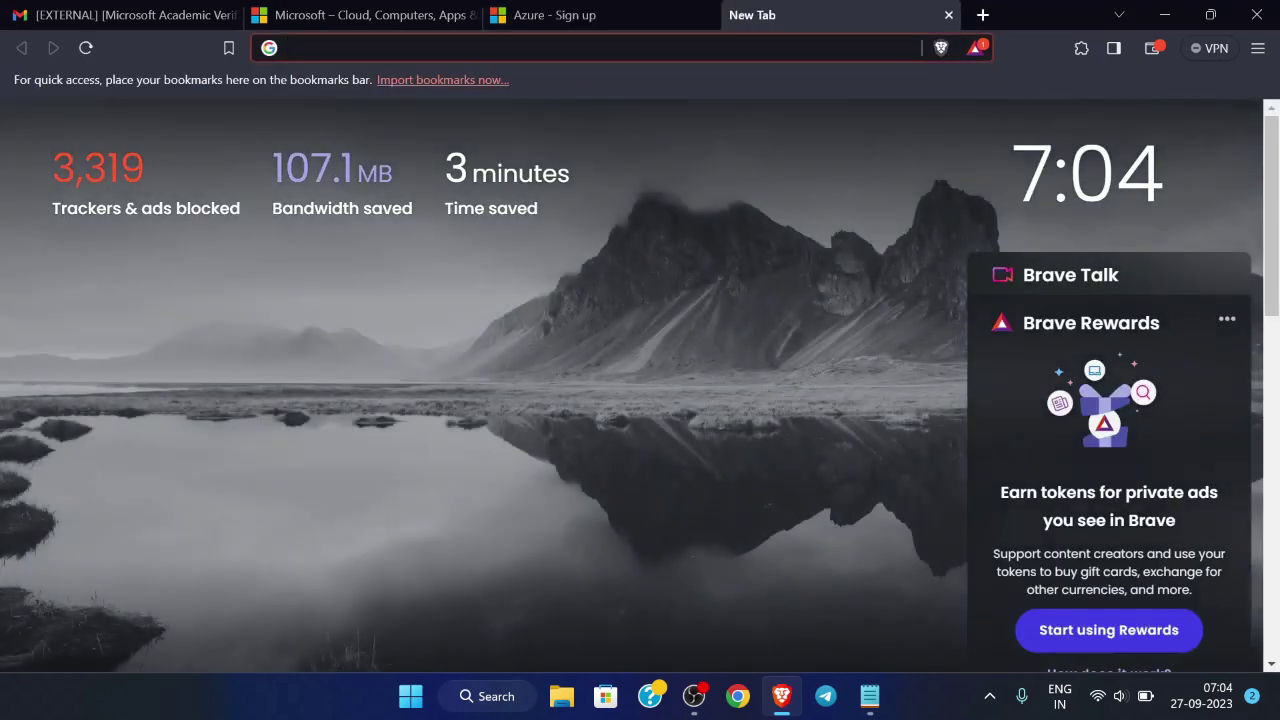
type("micr")
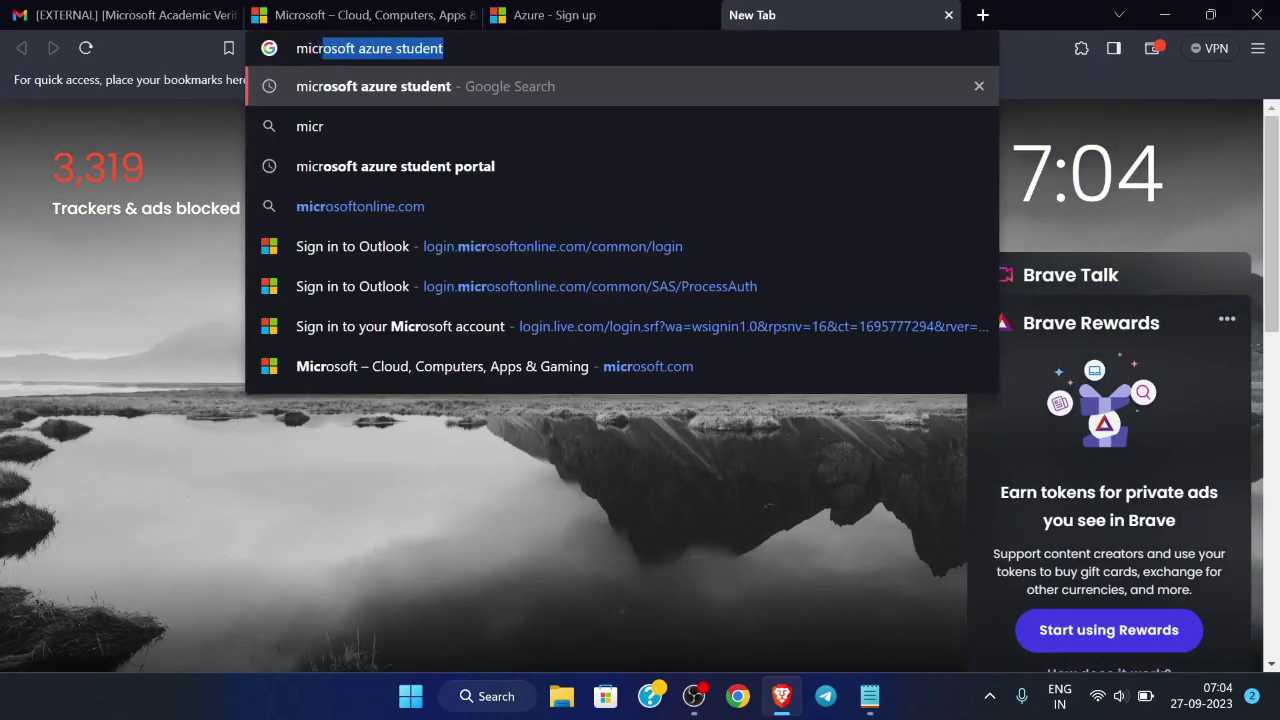
type("osoft azure ")
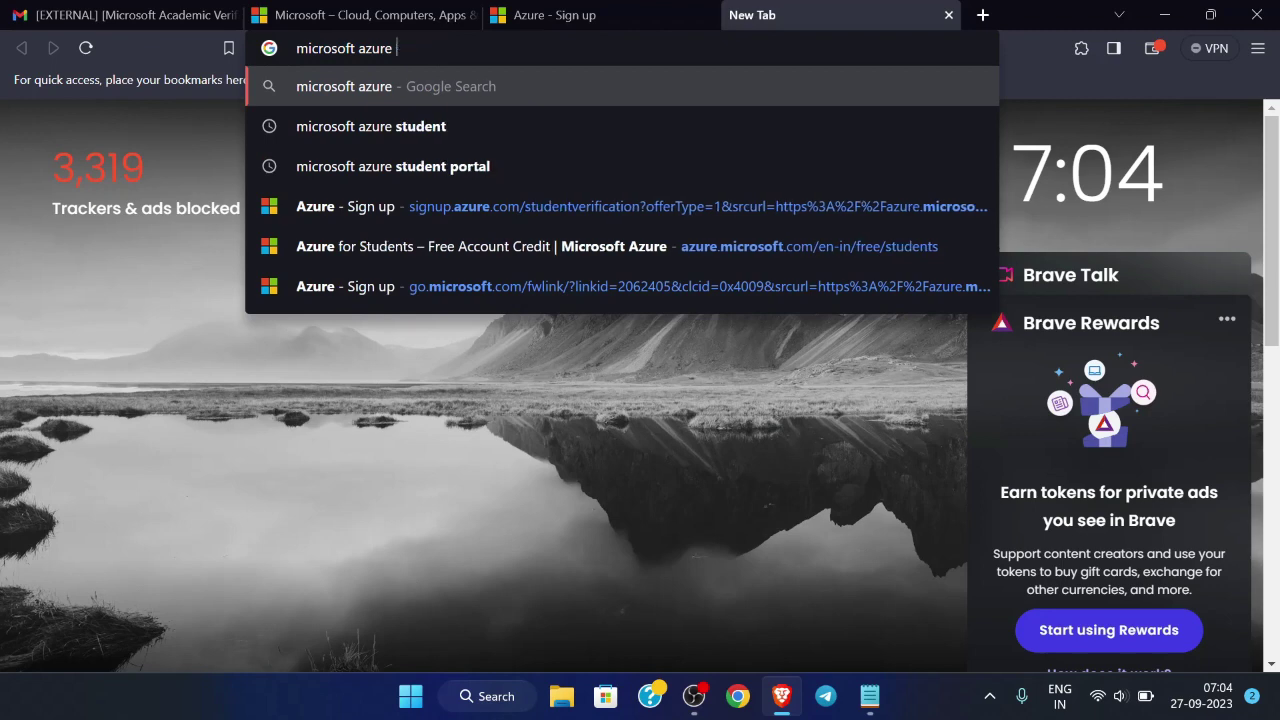
type("portal")
key("Return")
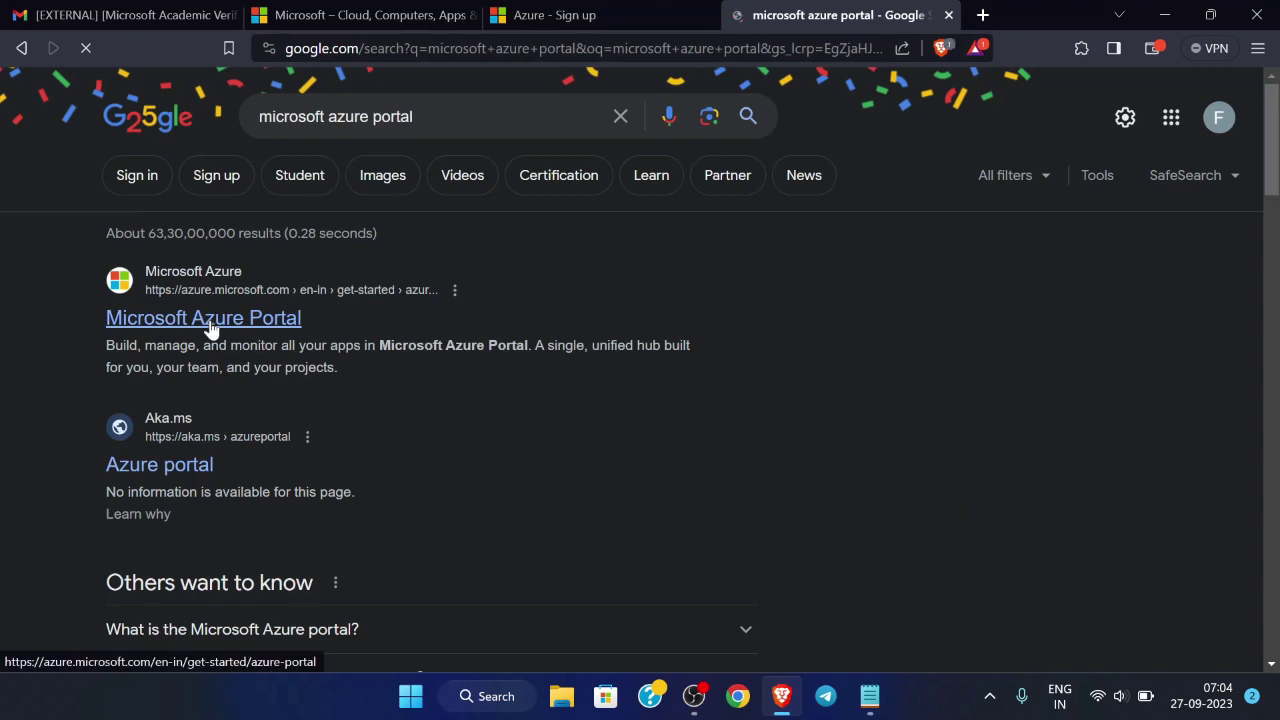
left_click(266, 316)
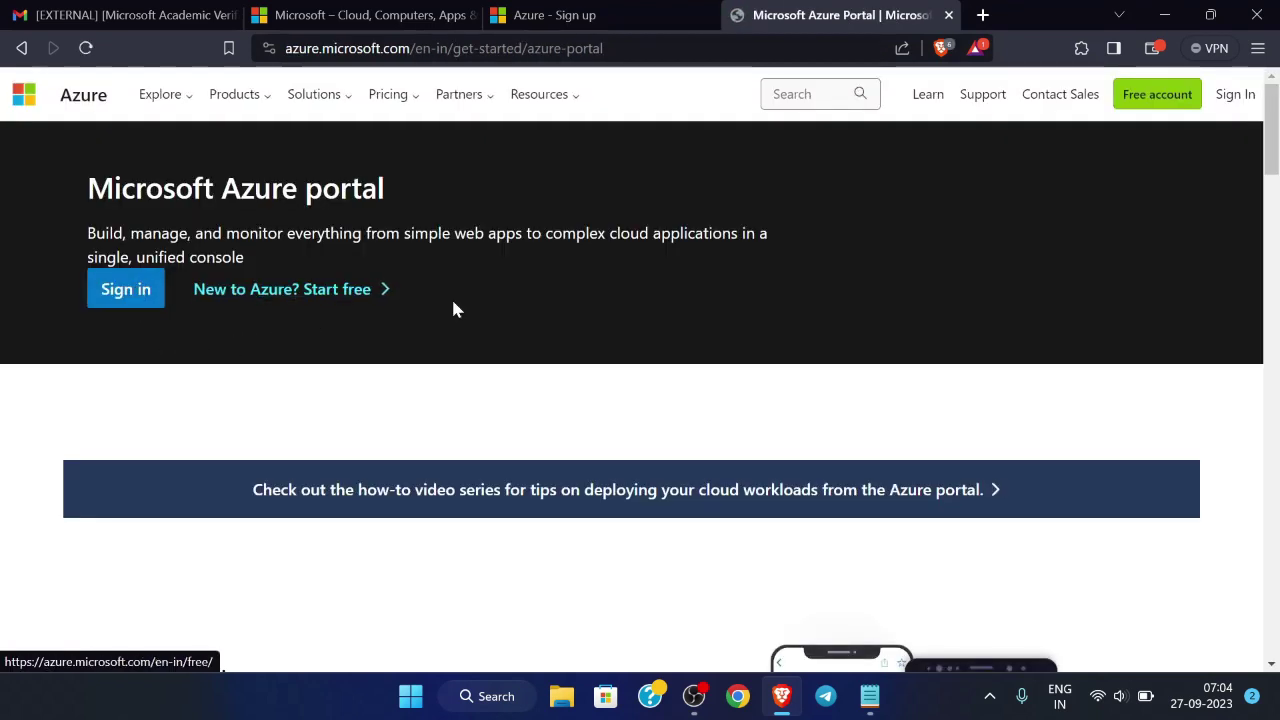
left_click(110, 298)
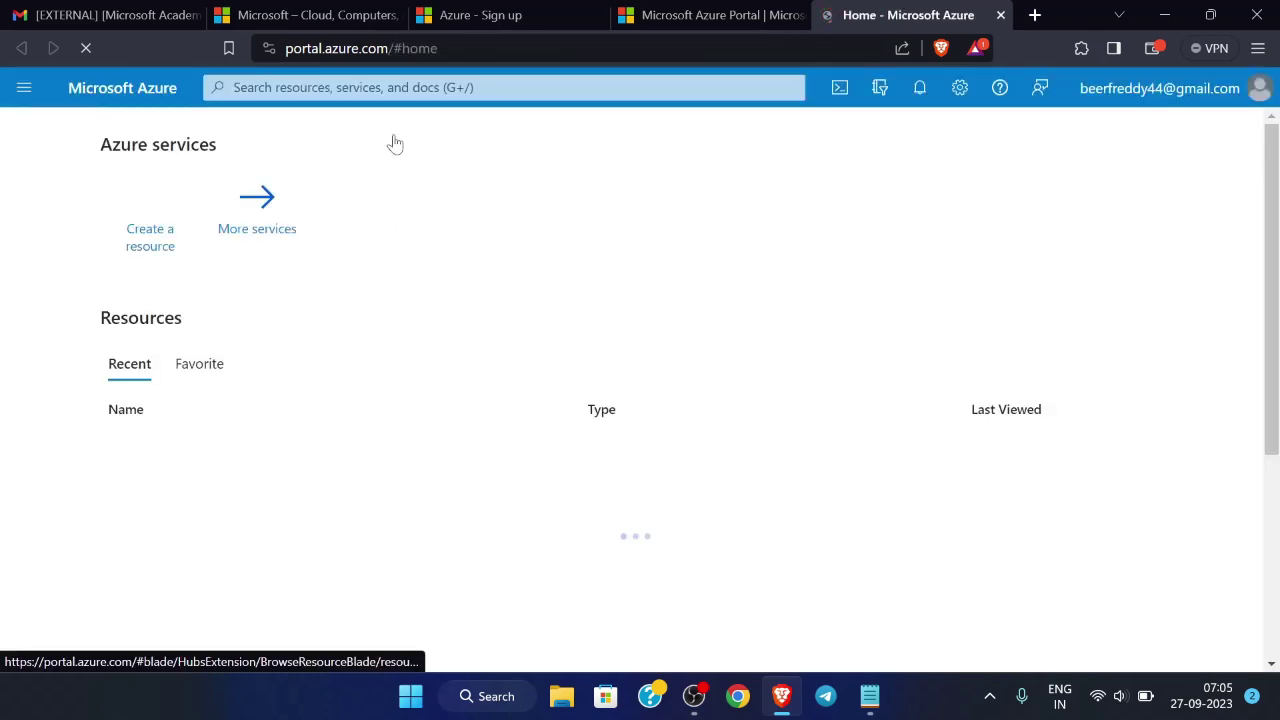
Glance at the Gmail verification email, then dismiss the Azure portal welcome tour with Maybe later
left_click(88, 12)
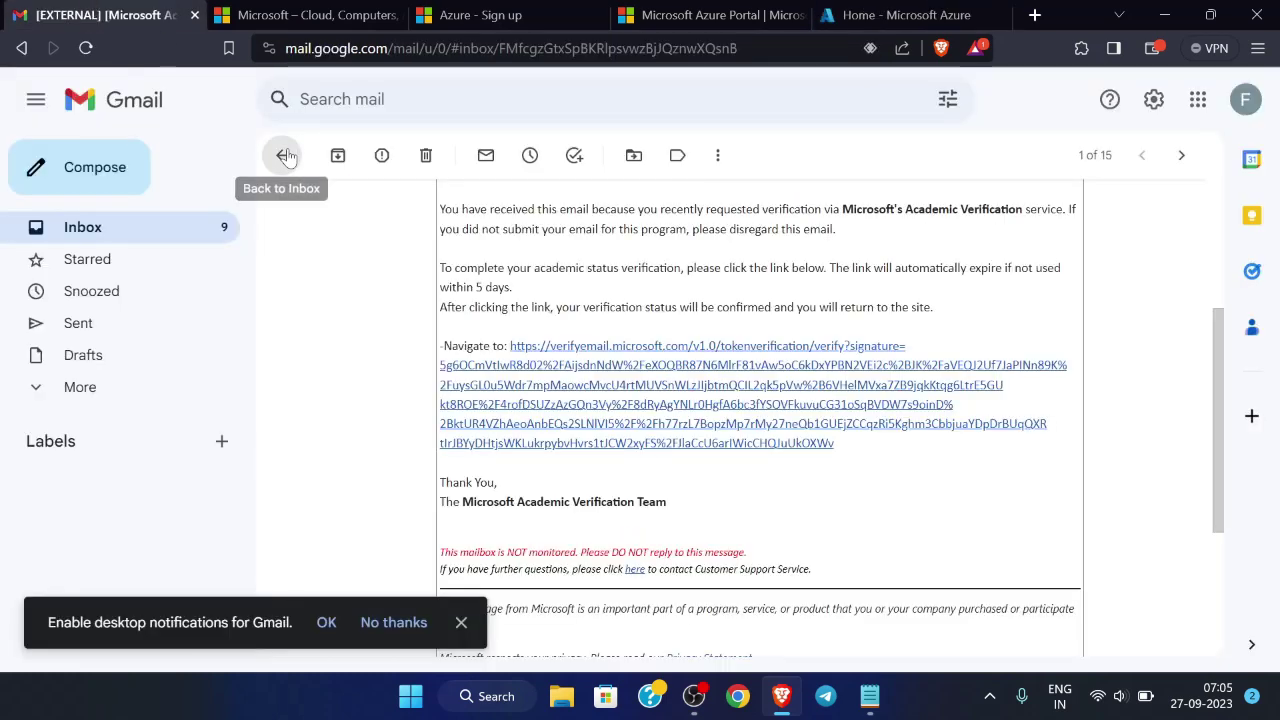
left_click(283, 154)
left_click(894, 12)
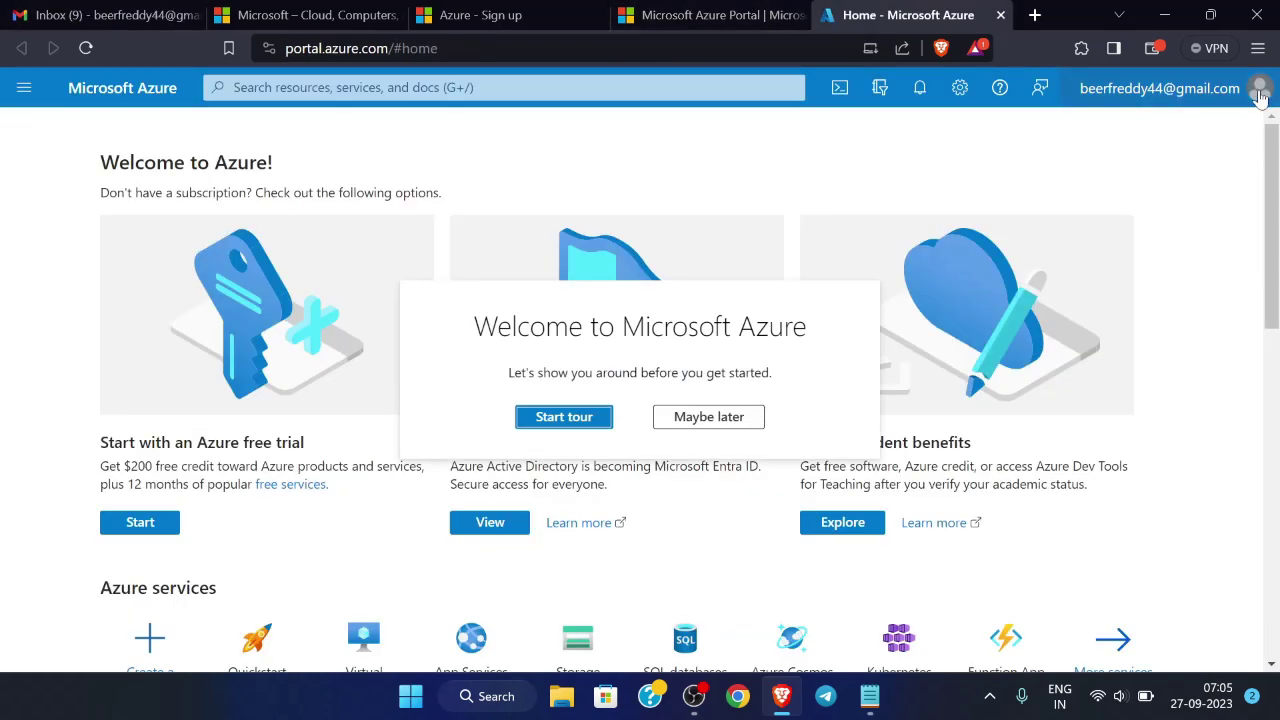
left_click(699, 418)
Open Explore under Access student benefits to reach the Education overview
scroll(465, 447, "down", 1)
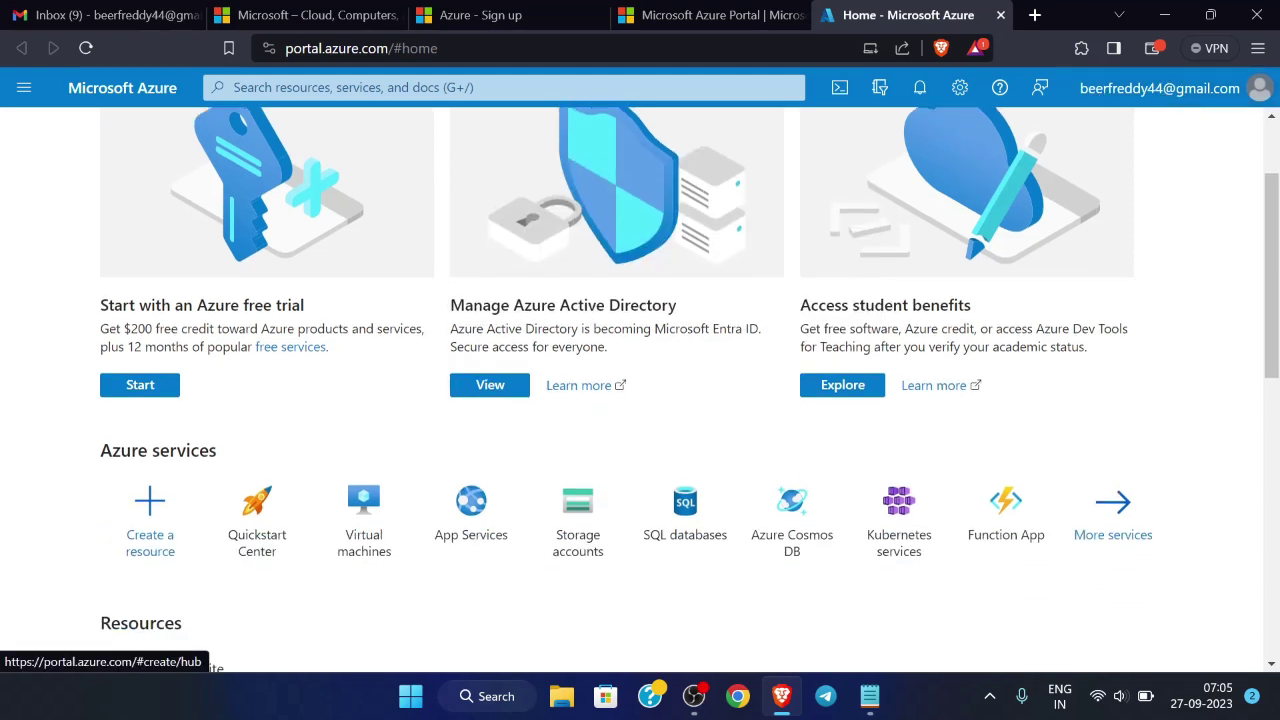
scroll(465, 447, "up", 1)
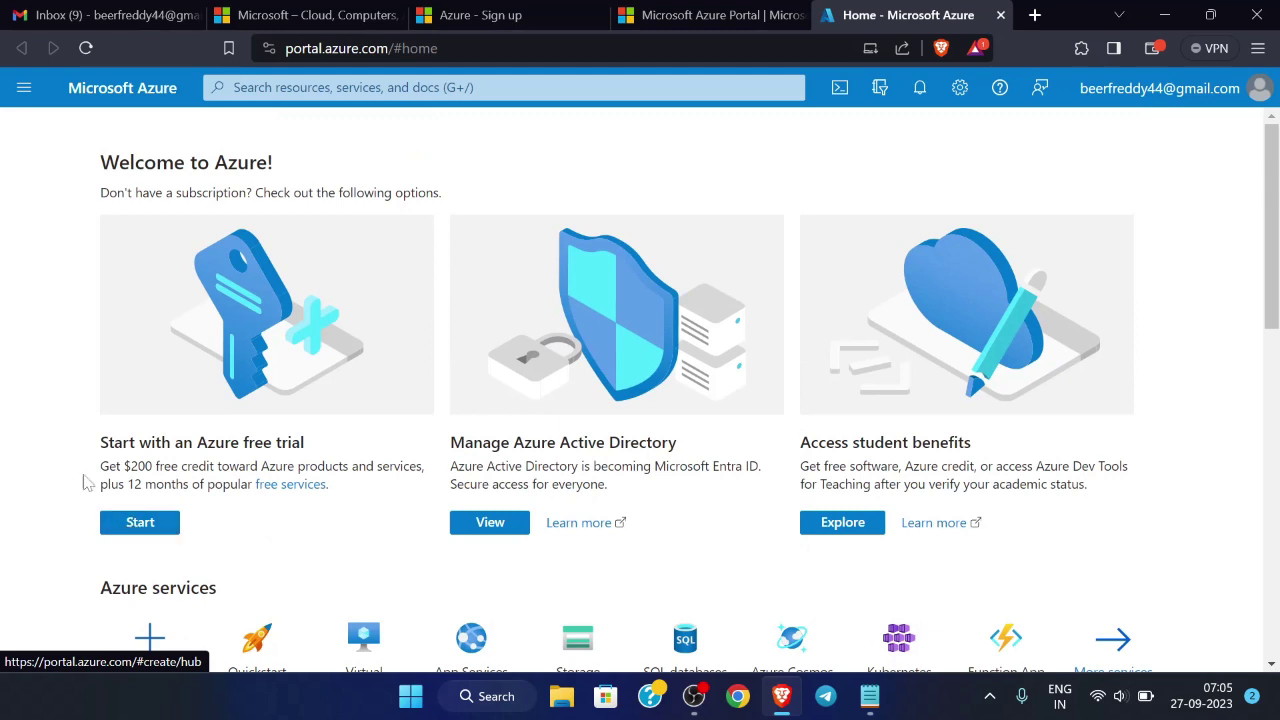
scroll(292, 307, "down", 1)
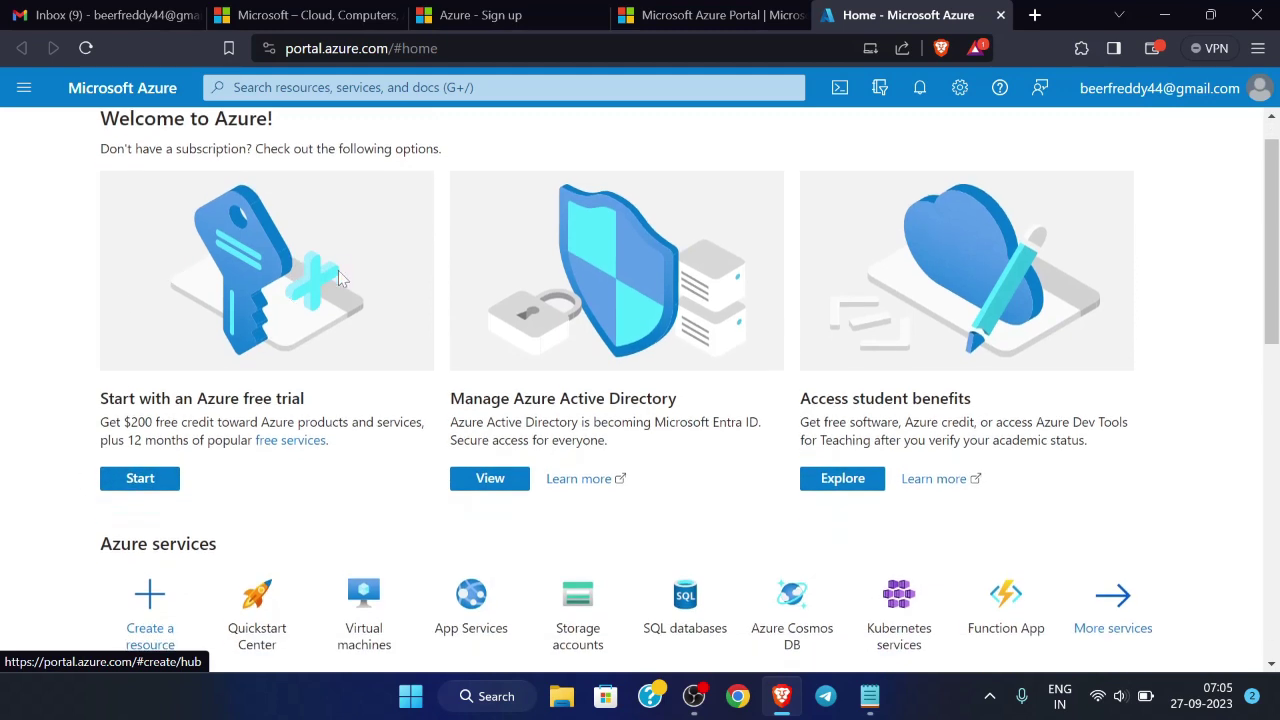
scroll(218, 305, "up", 1)
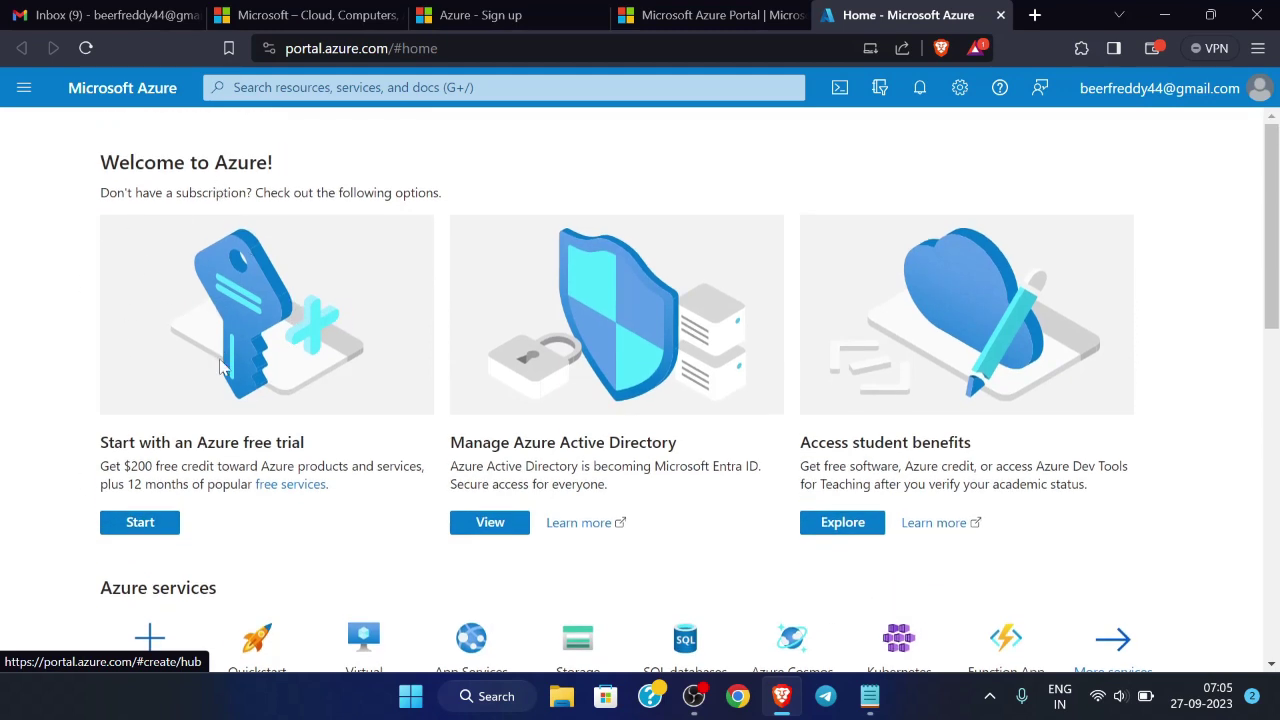
scroll(221, 367, "down", 4)
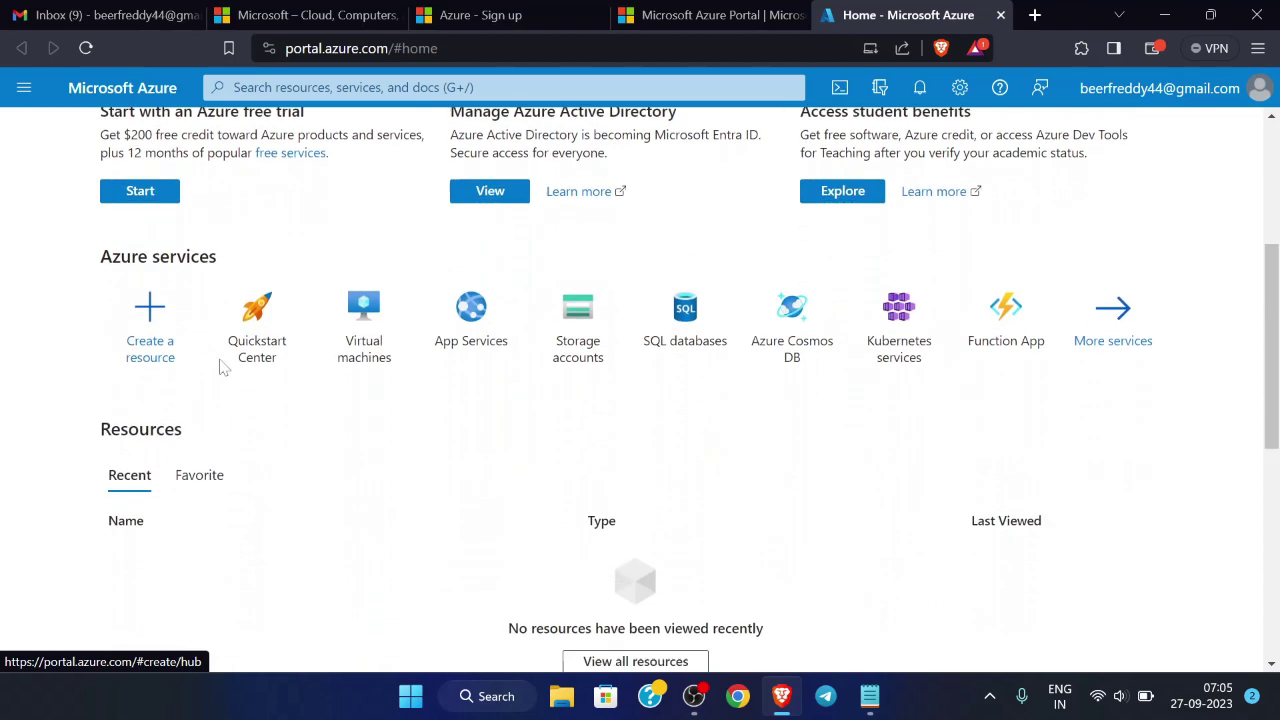
scroll(222, 367, "up", 4)
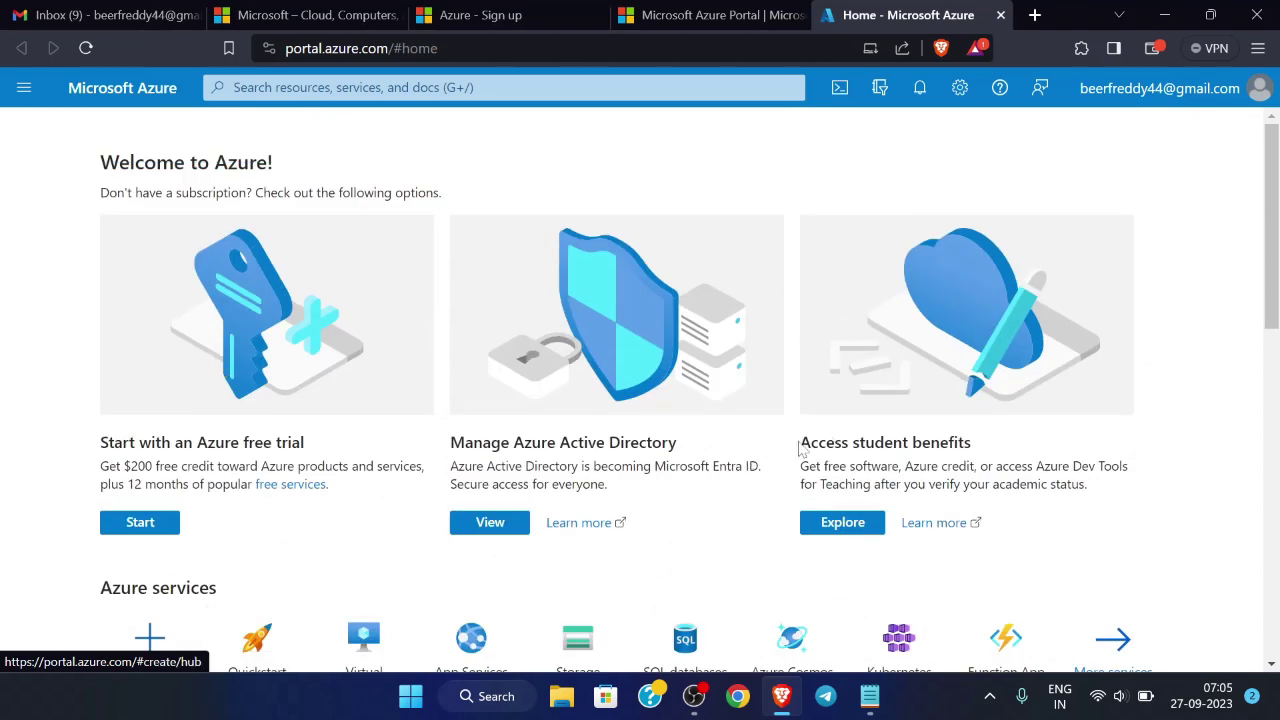
left_click_drag(799, 450, 978, 452)
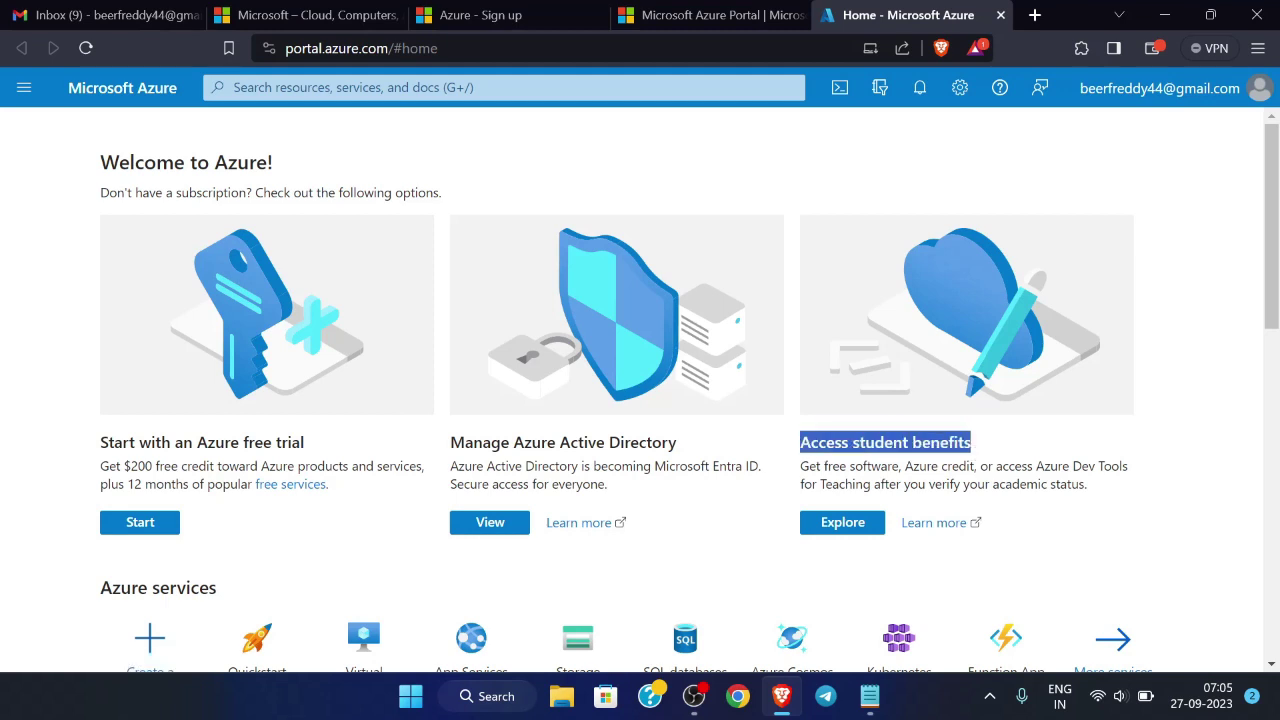
left_click(844, 532)
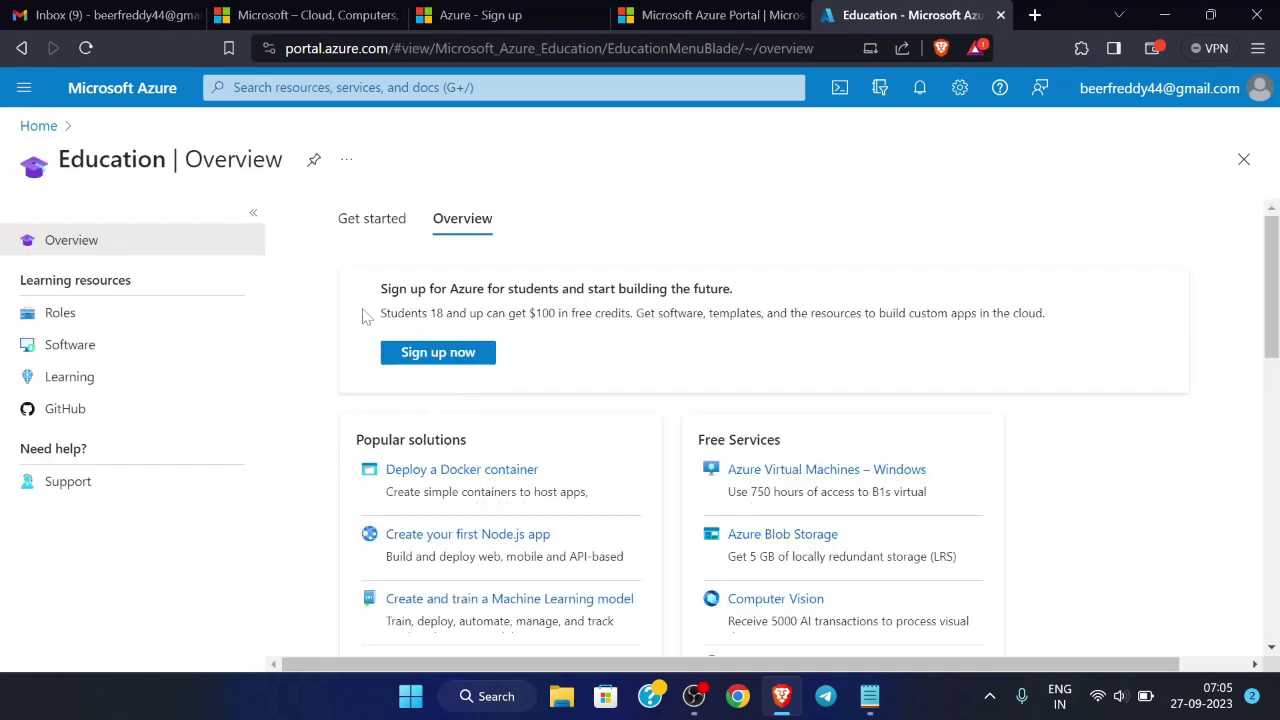
Choose Sign up now on the Education Overview to reach the $100 Azure for Students offer
left_click_drag(380, 288, 712, 288)
left_click(727, 300)
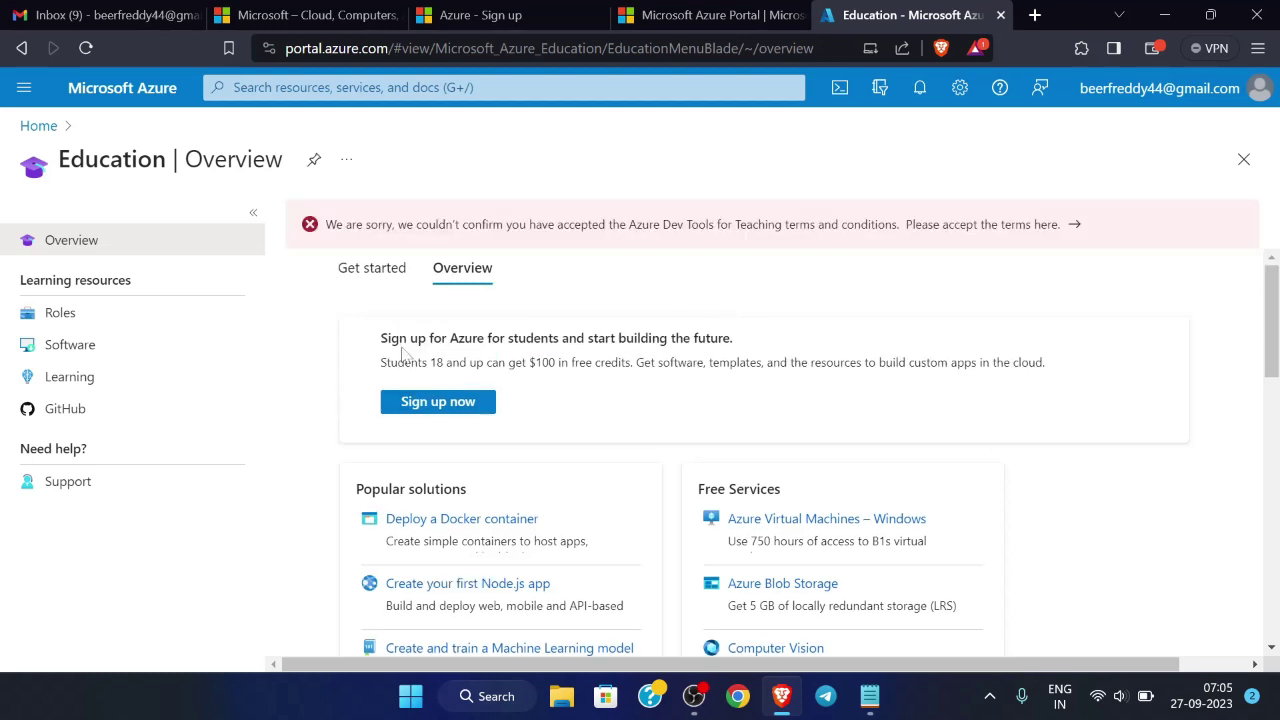
left_click_drag(403, 352, 552, 338)
left_click(552, 340)
left_click(418, 404)
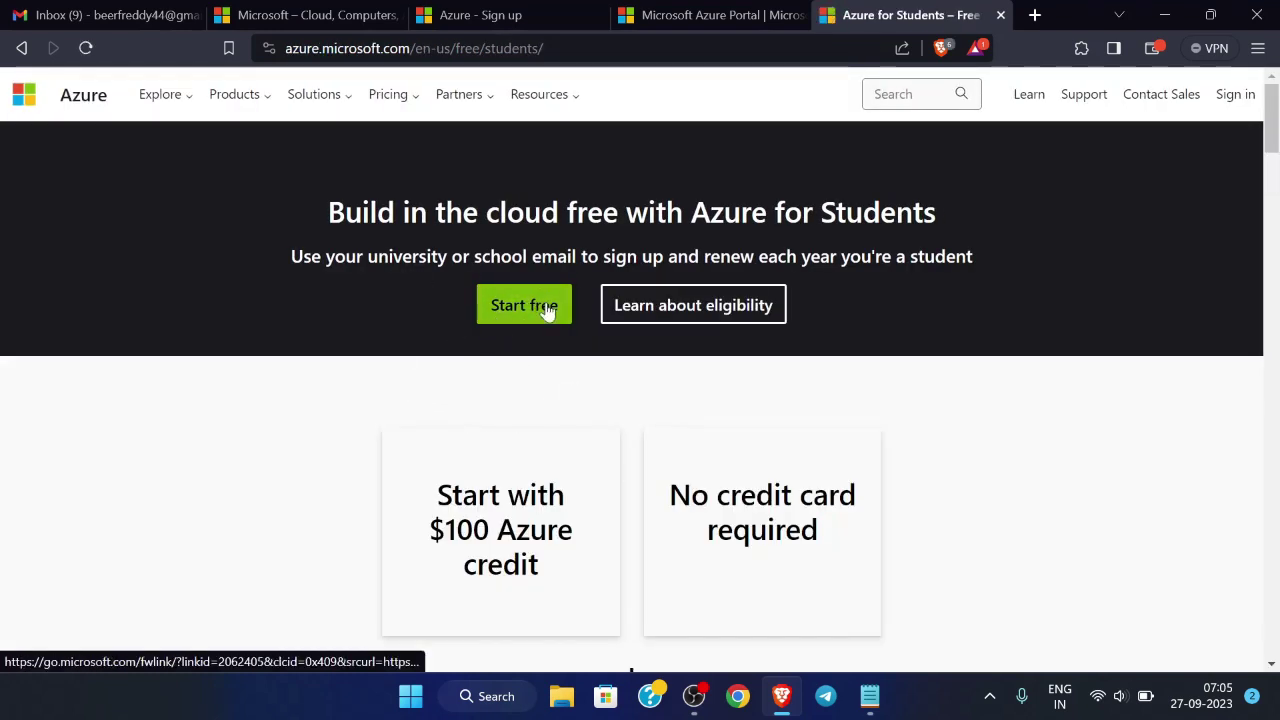
Start the free Azure for Students sign-up with the green Start free button
left_click(546, 310)
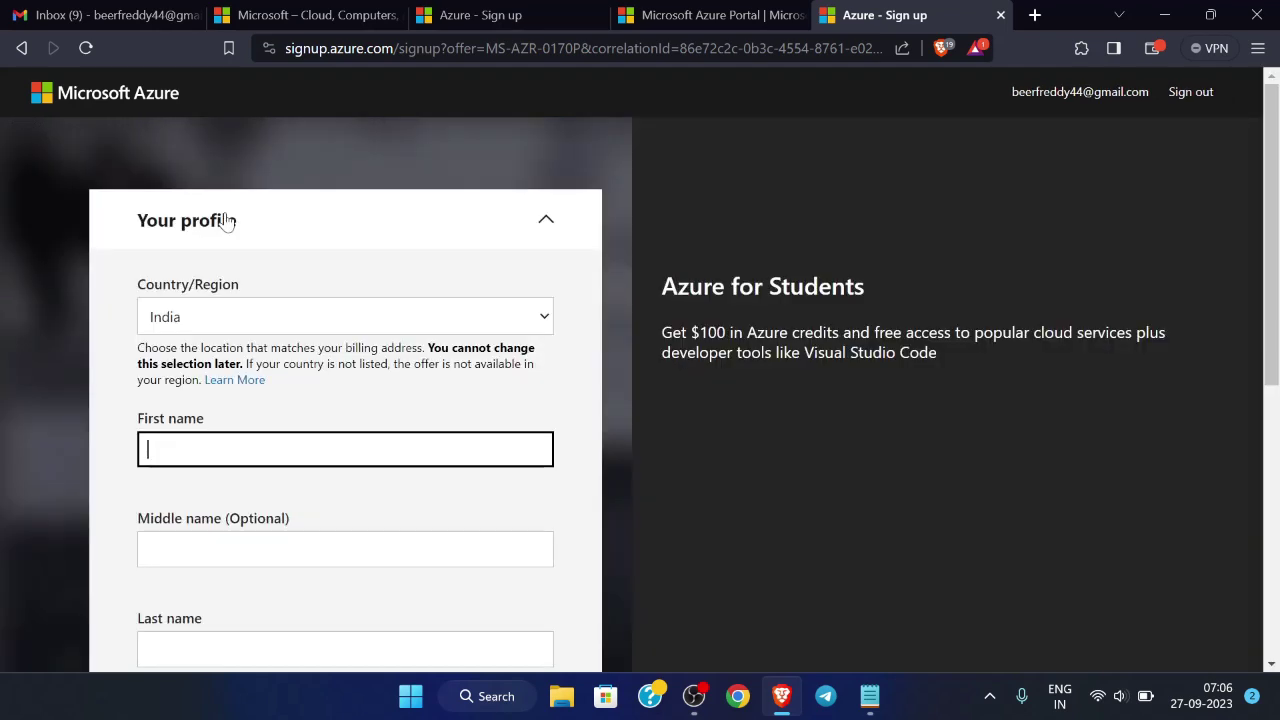
Enter the student's first and last name on the profile form
scroll(222, 214, "down", 2)
scroll(214, 217, "up", 1)
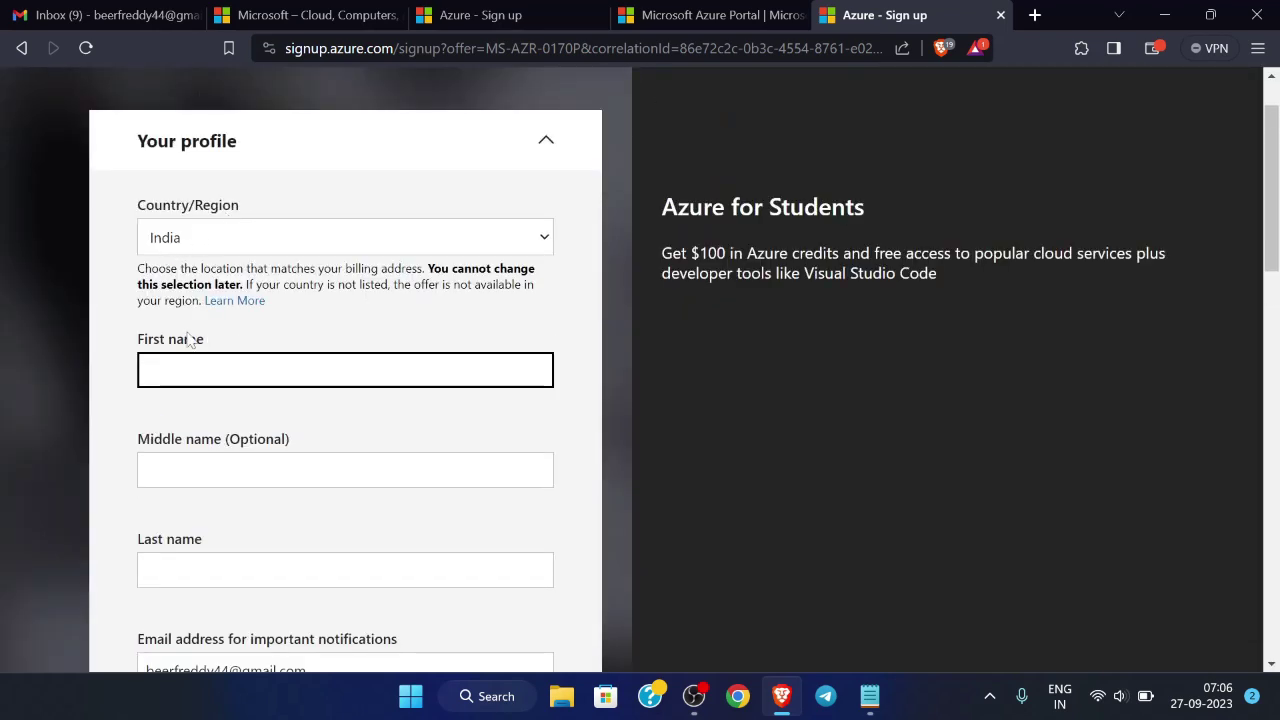
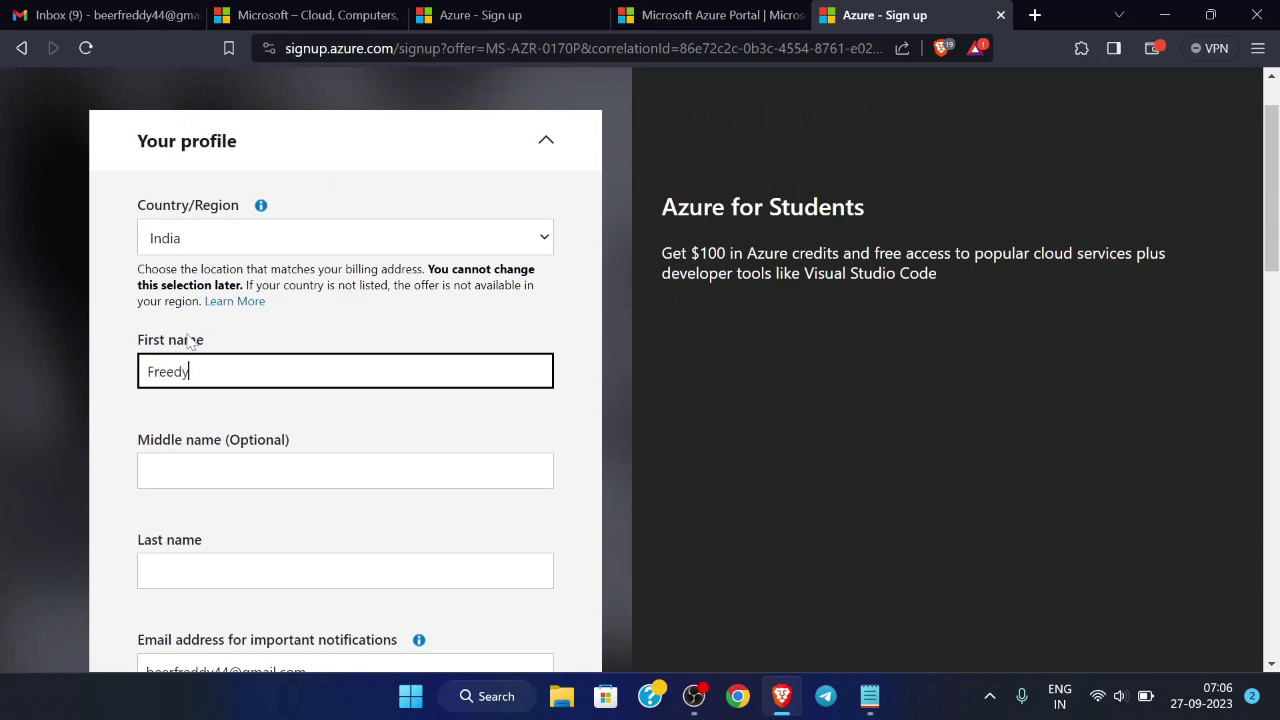
scroll(190, 342, "down", 1)
left_click(190, 476)
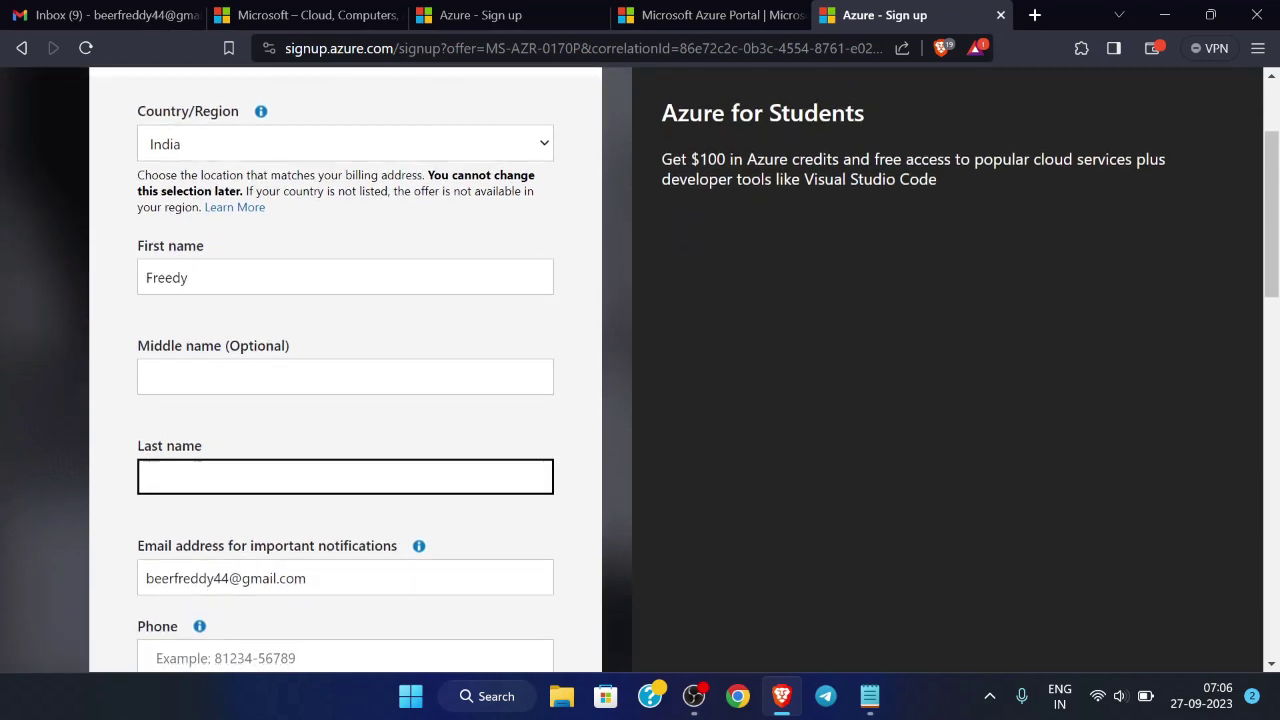
Fill in the student's phone number
scroll(203, 481, "down", 2)
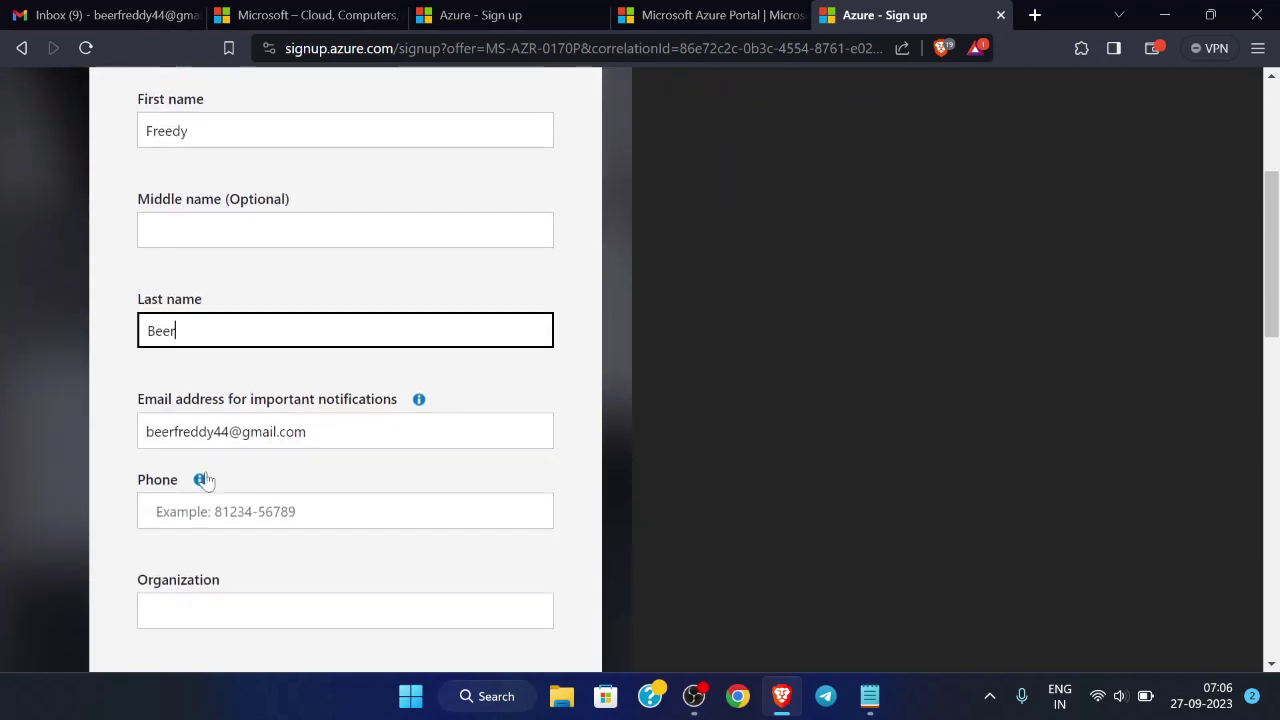
left_click(205, 454)
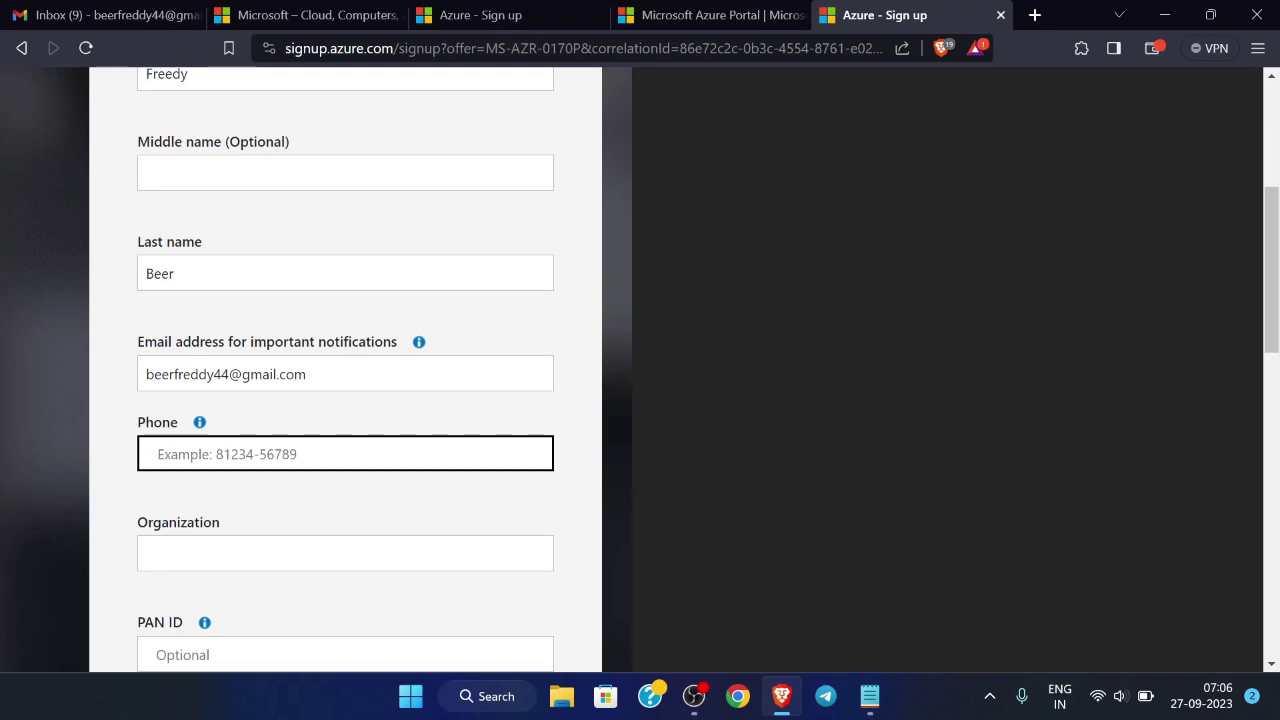
scroll(271, 465, "down", 7)
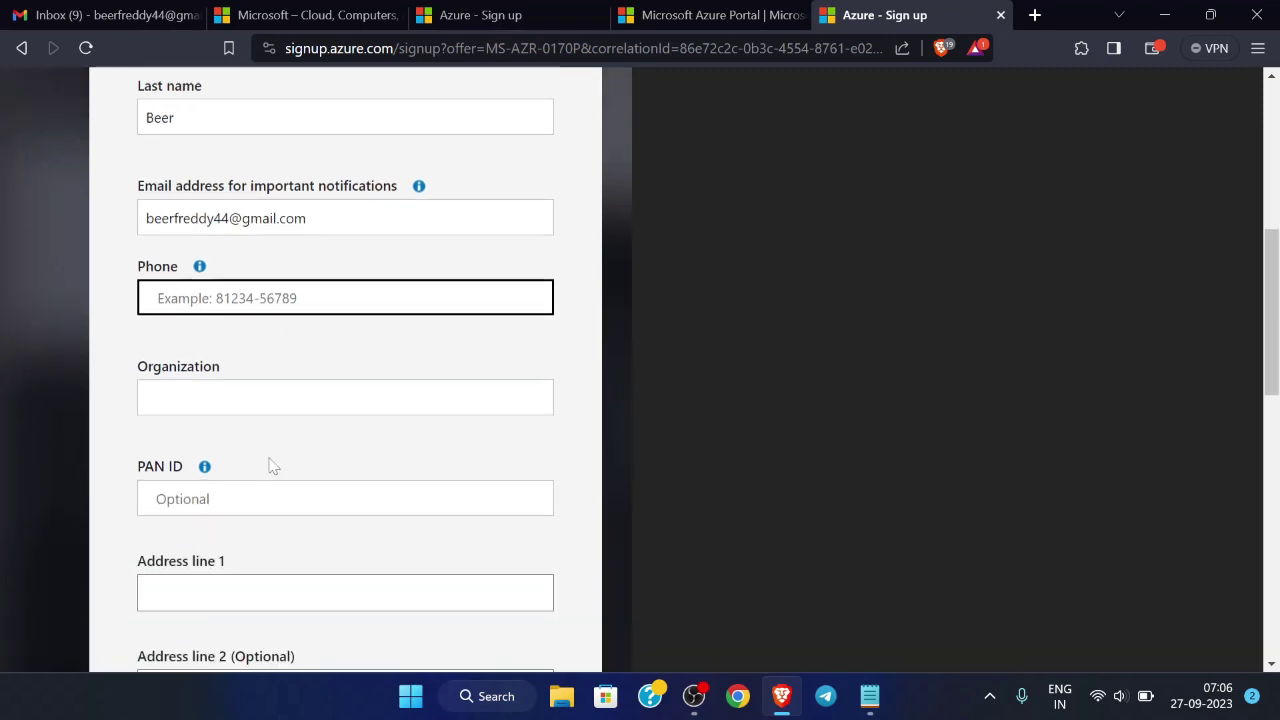
scroll(271, 465, "down", 4)
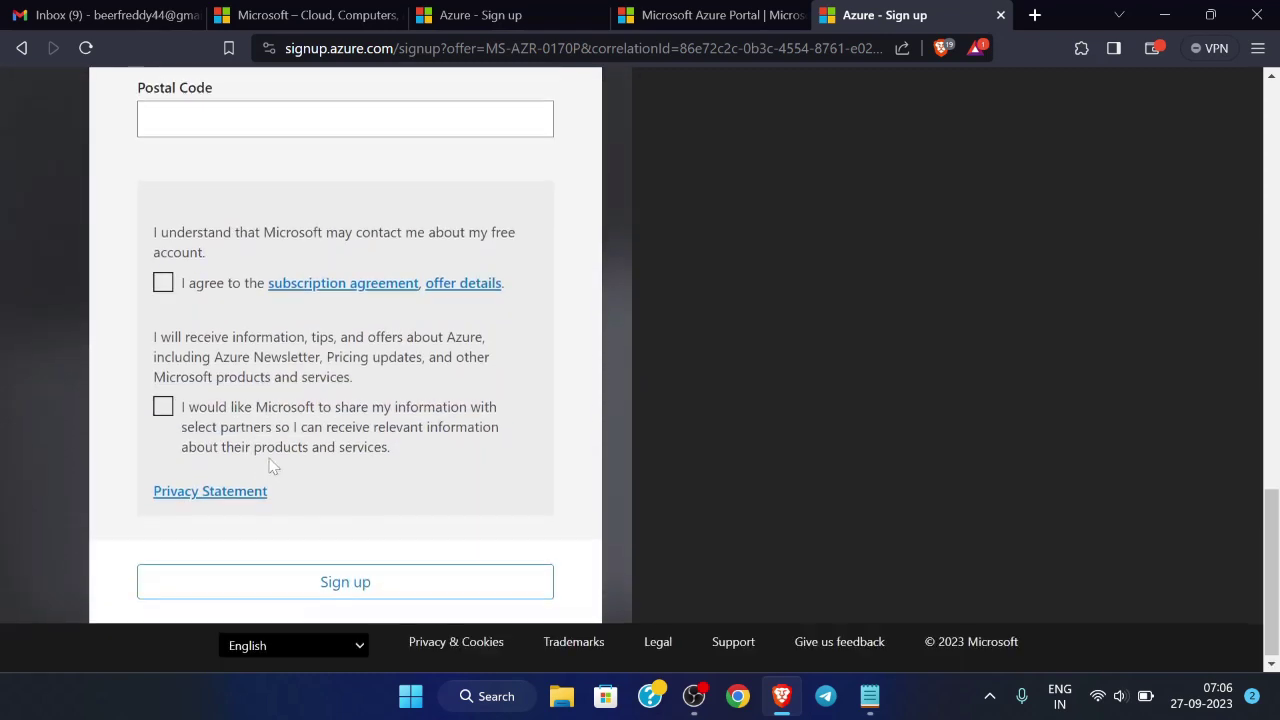
scroll(271, 465, "up", 10)
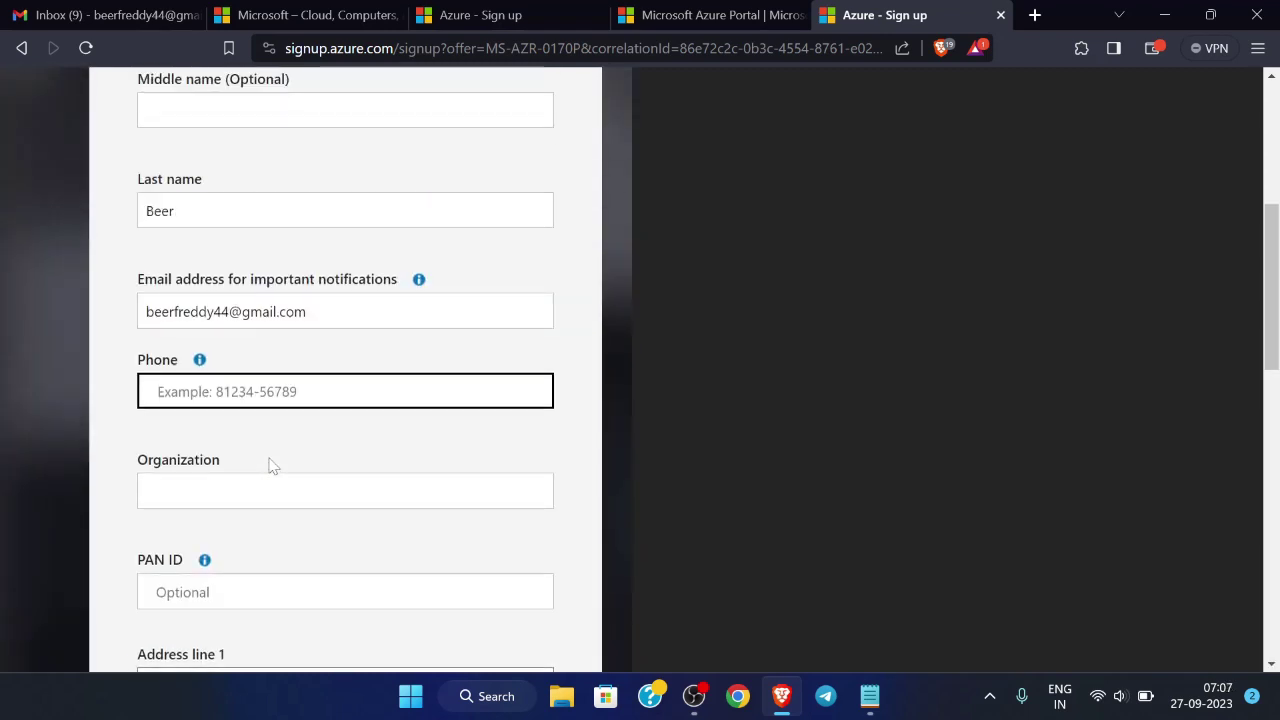
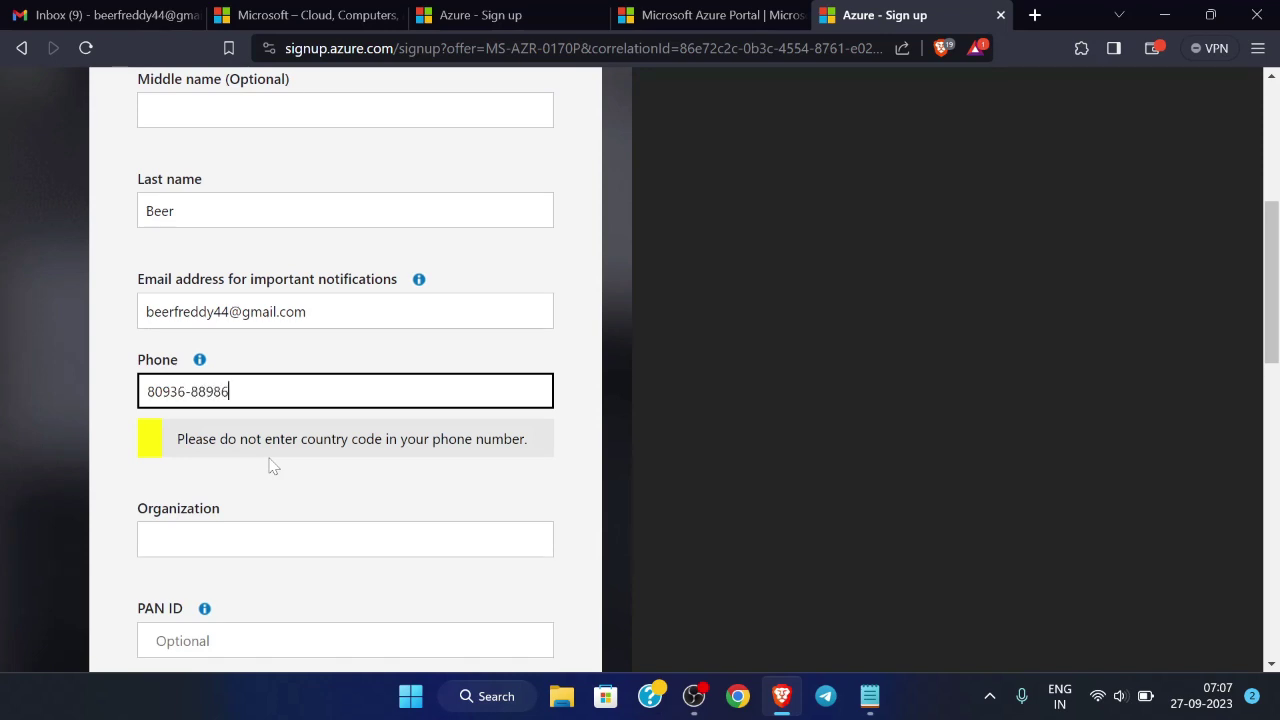
Set the Organization field to Byte Ideas
scroll(268, 465, "down", 1)
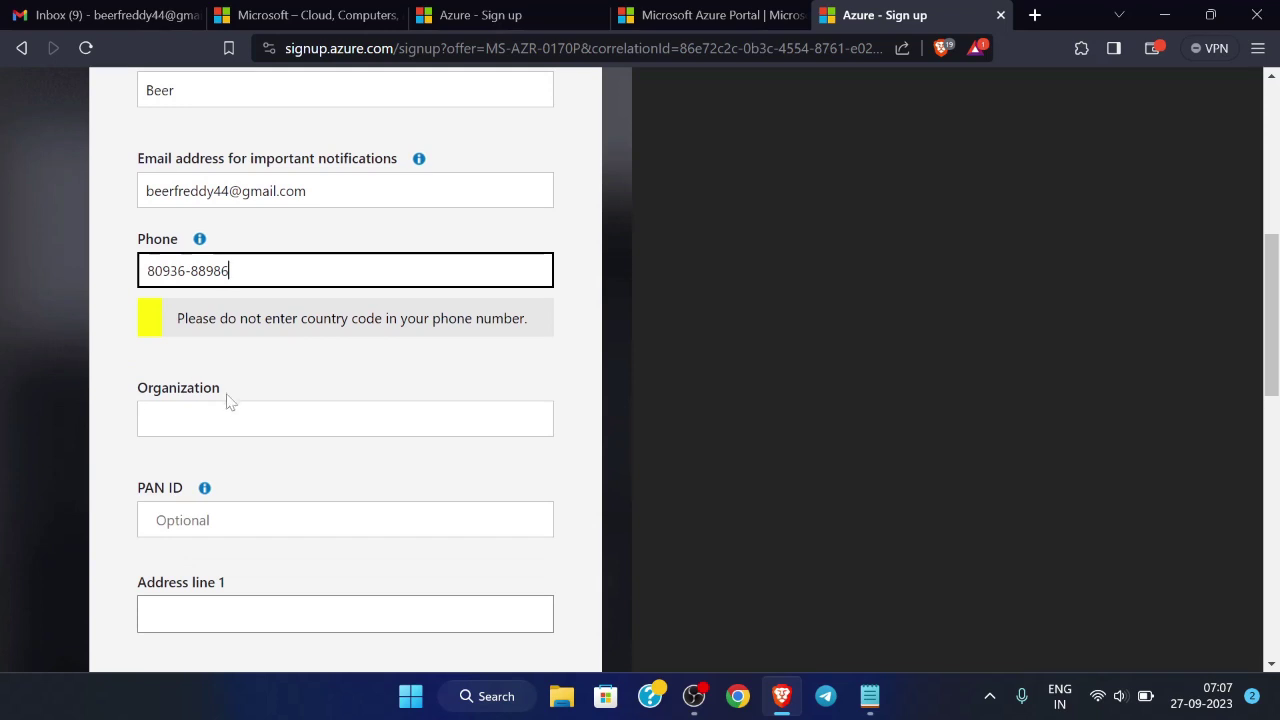
left_click(286, 414)
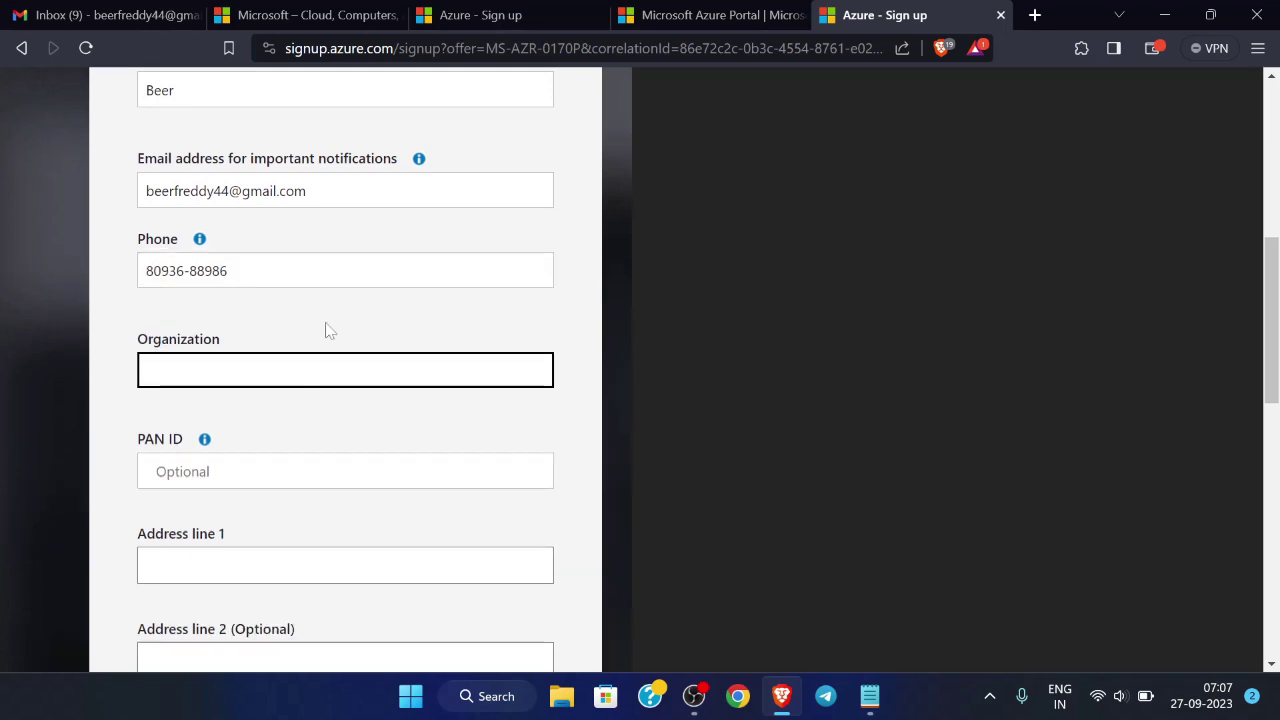
scroll(325, 330, "up", 2)
scroll(326, 329, "up", 1)
scroll(326, 329, "down", 3)
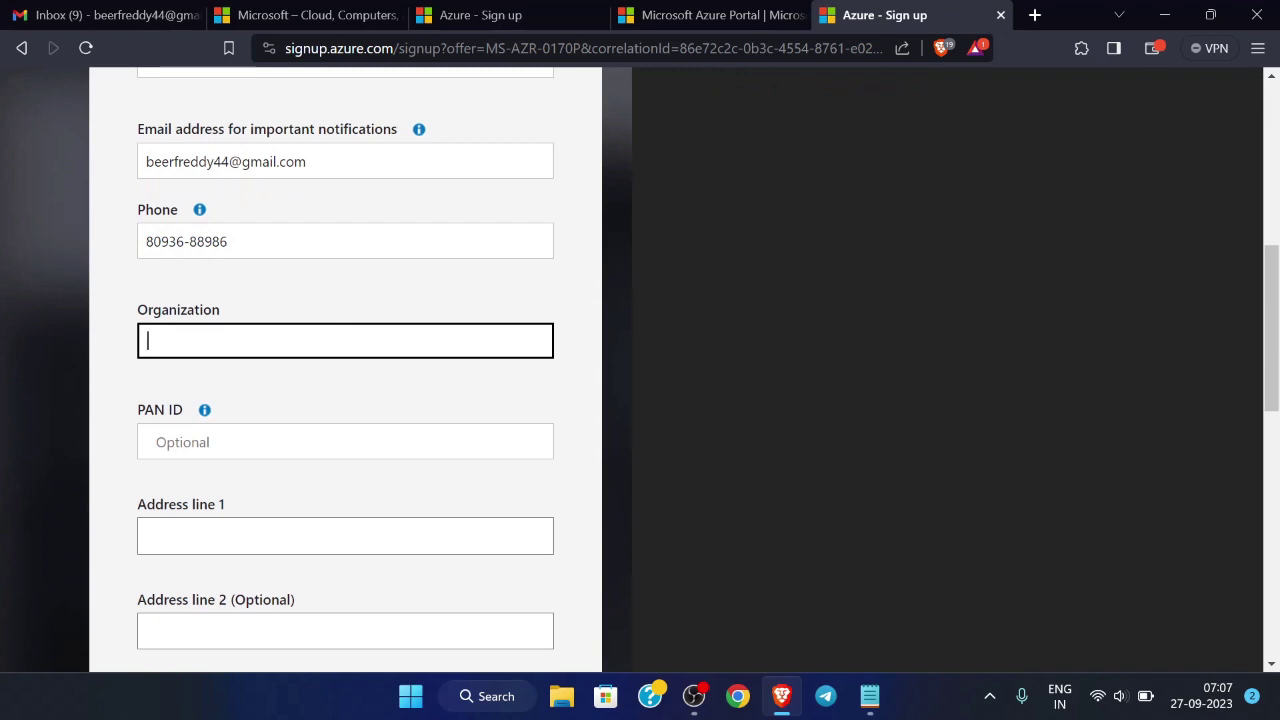
type("Byte Ideas")
scroll(345, 365, "down", 2)
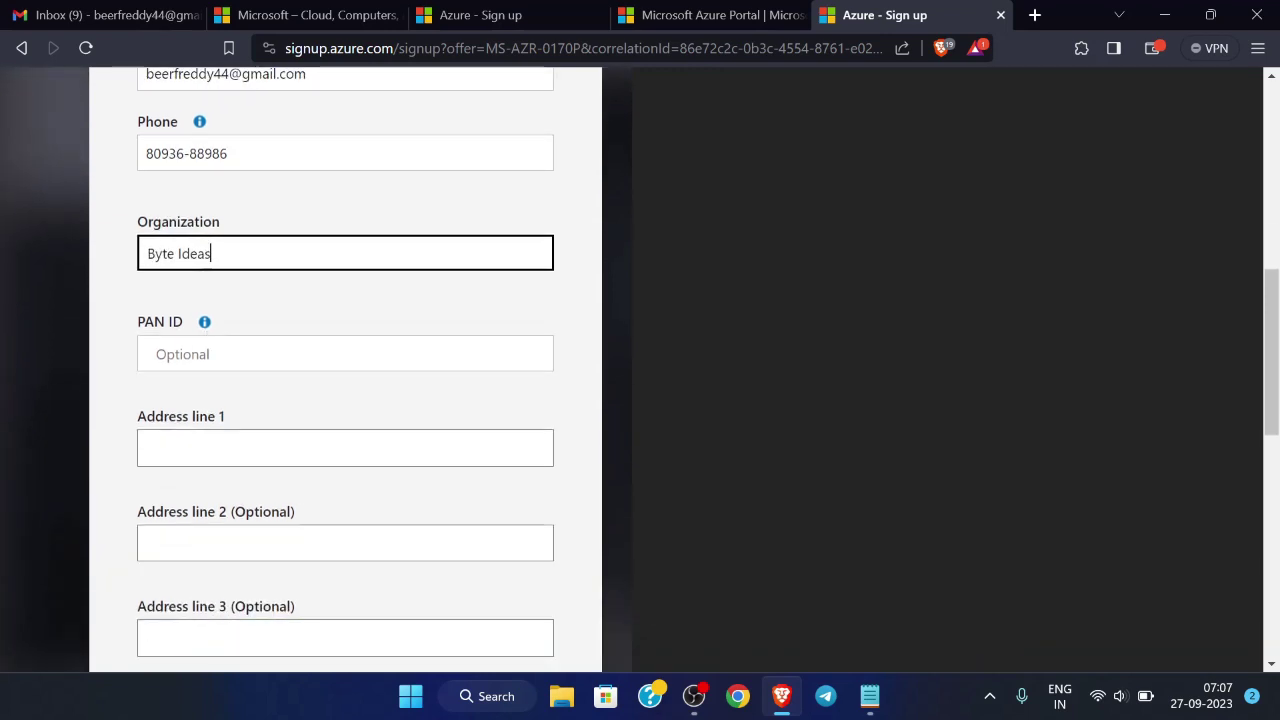
scroll(345, 370, "down", 1)
left_click(345, 341)
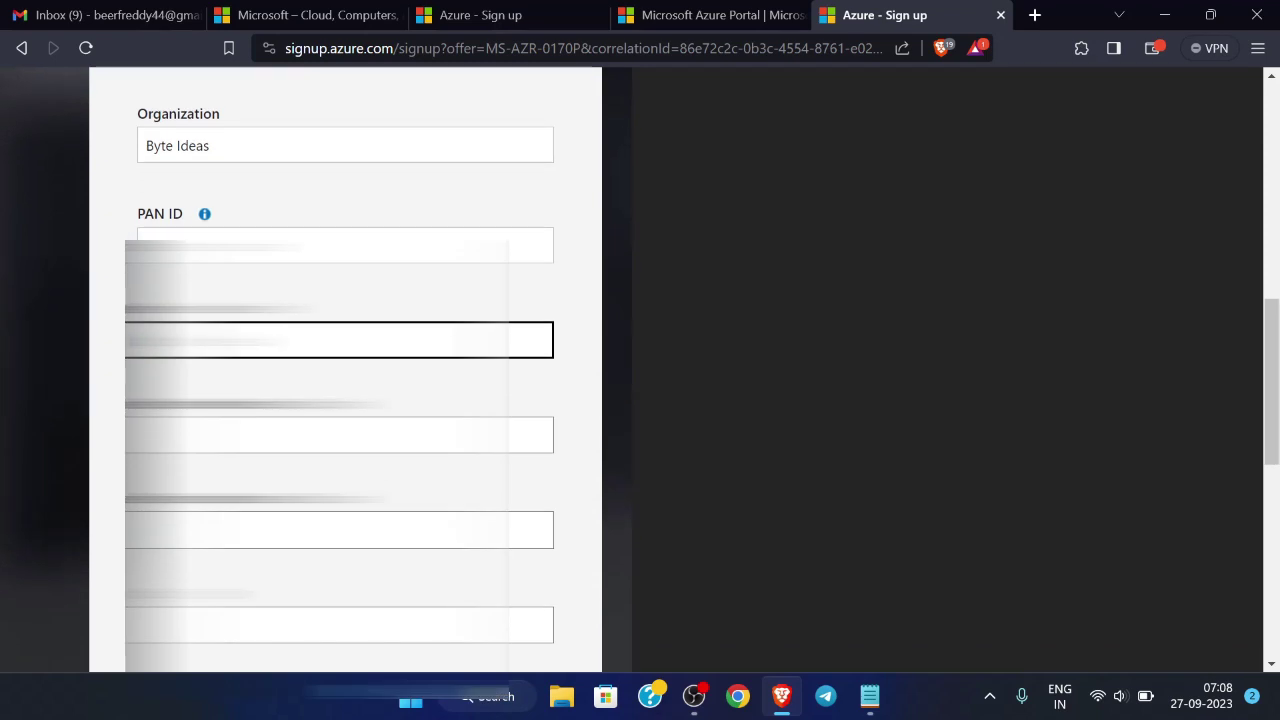
Fill in the city, pick the state from the dropdown and enter the postal code
scroll(345, 370, "down", 1)
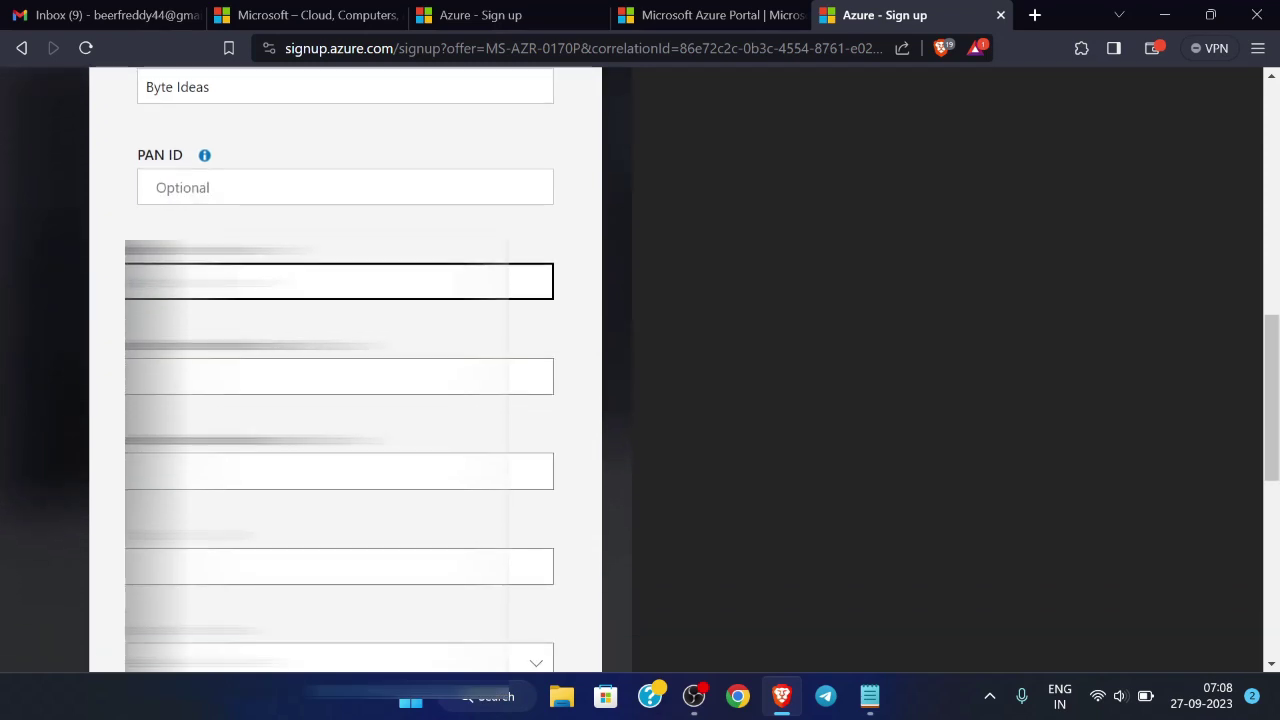
scroll(345, 370, "down", 2)
left_click(340, 458)
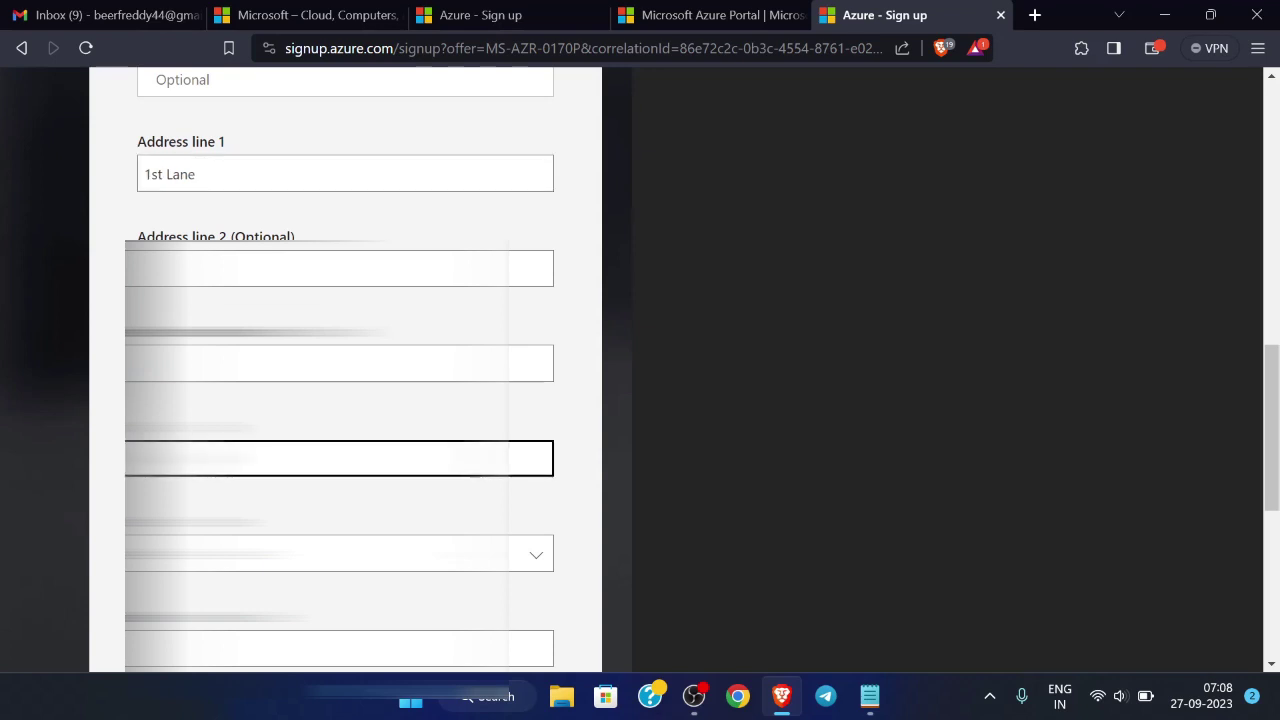
scroll(340, 458, "down", 2)
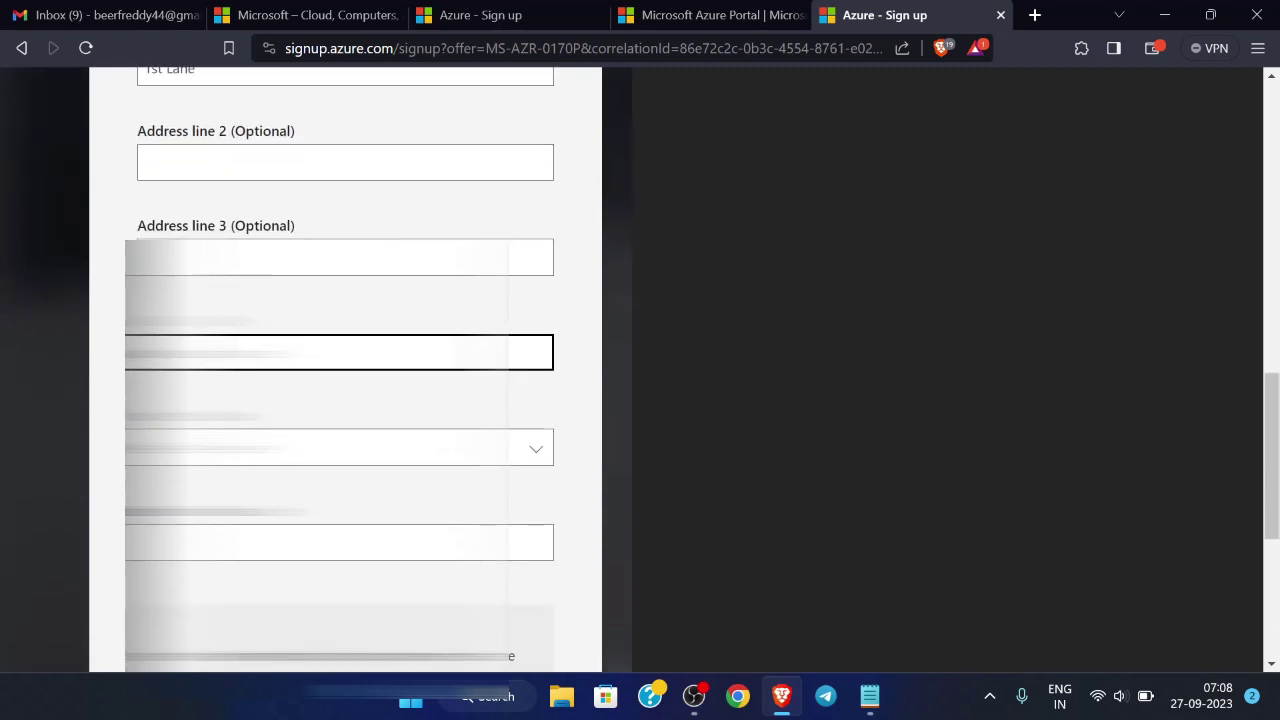
left_click(340, 447)
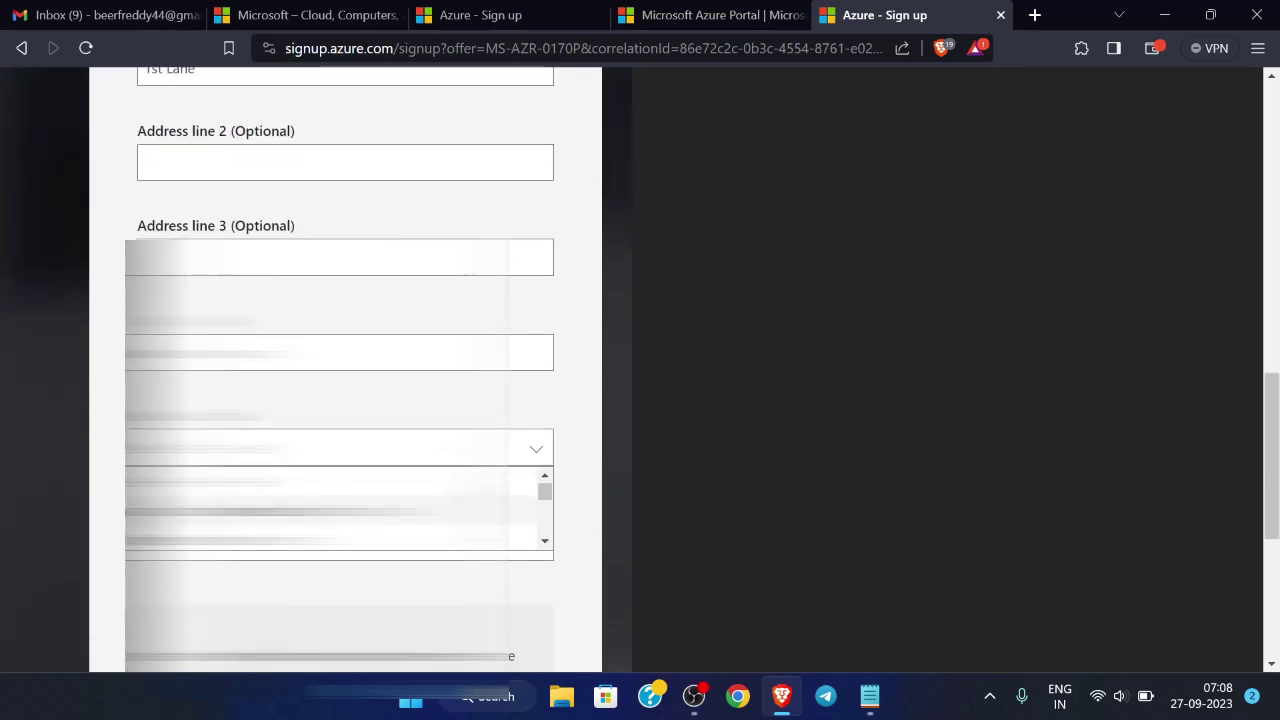
scroll(340, 510, "down", 2)
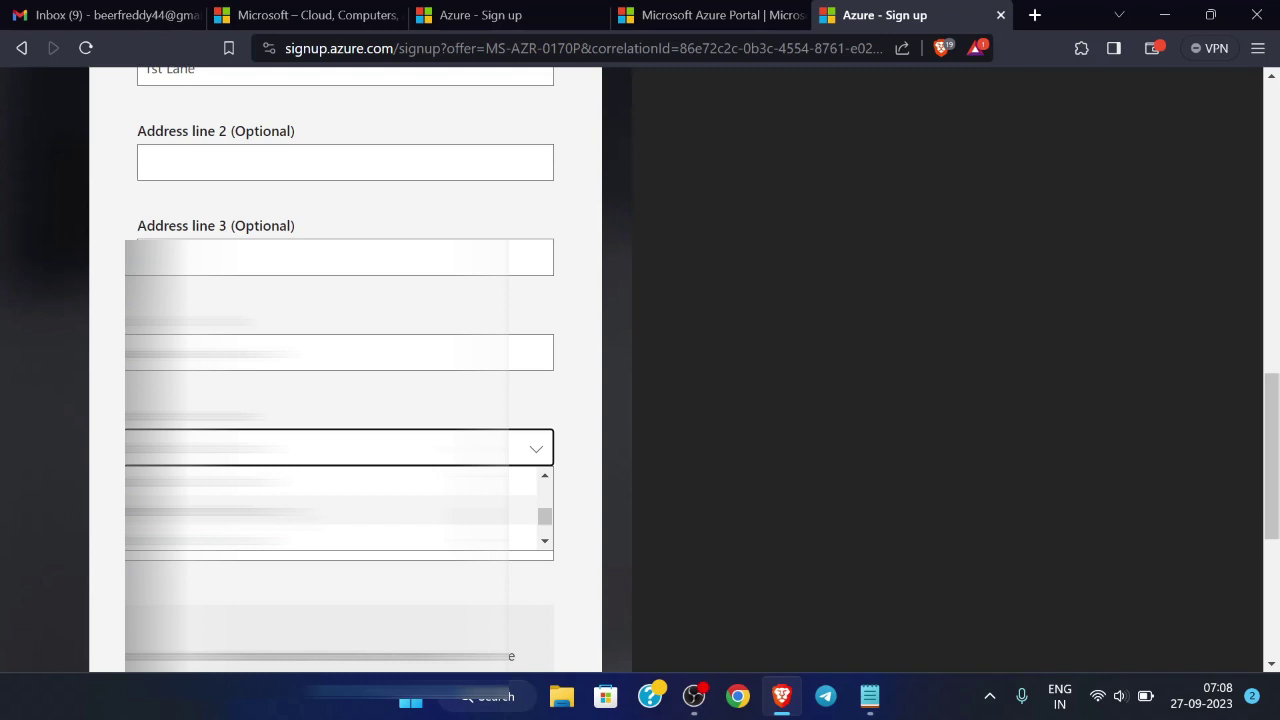
left_click(340, 474)
scroll(340, 474, "up", 5)
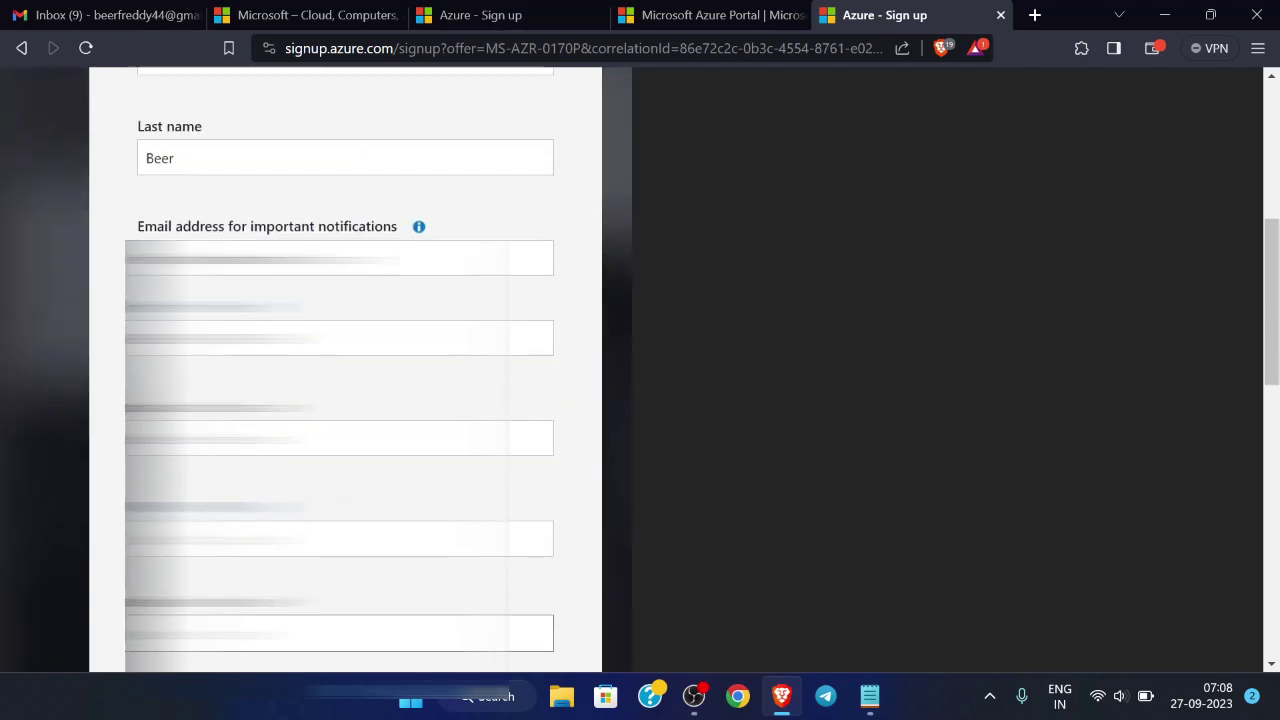
scroll(246, 491, "up", 1)
scroll(246, 491, "down", 1)
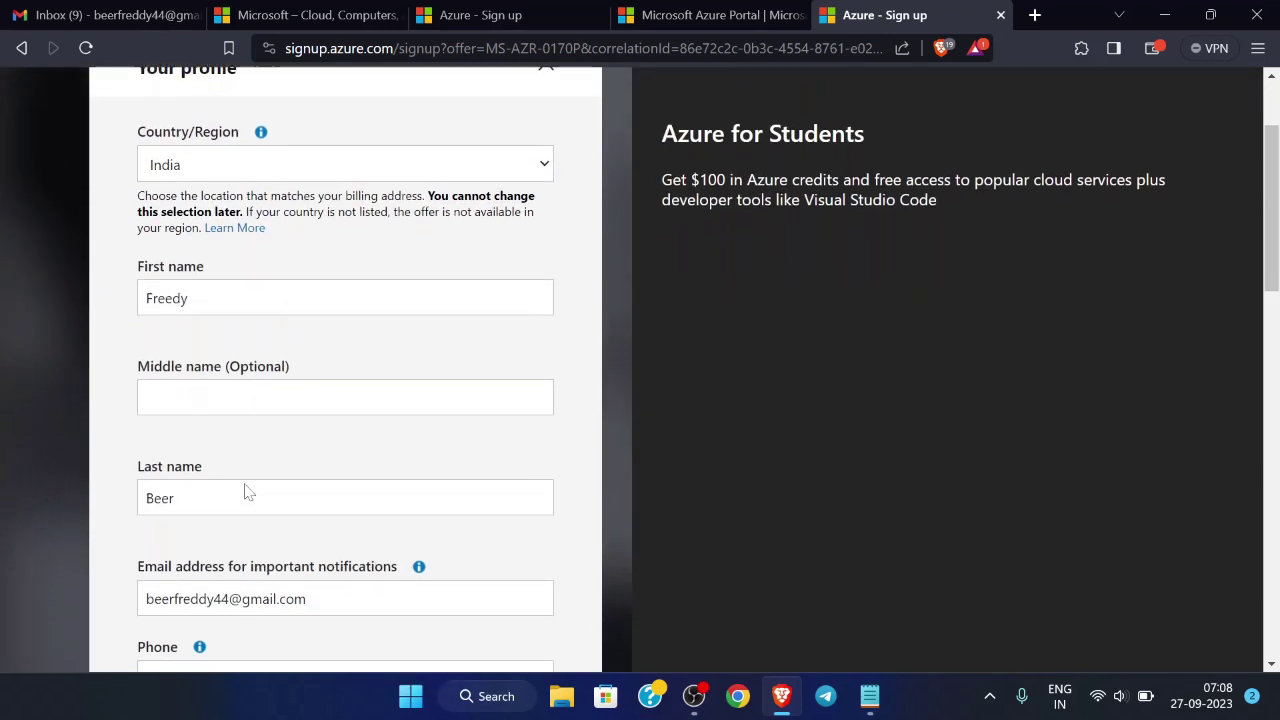
scroll(246, 491, "down", 1)
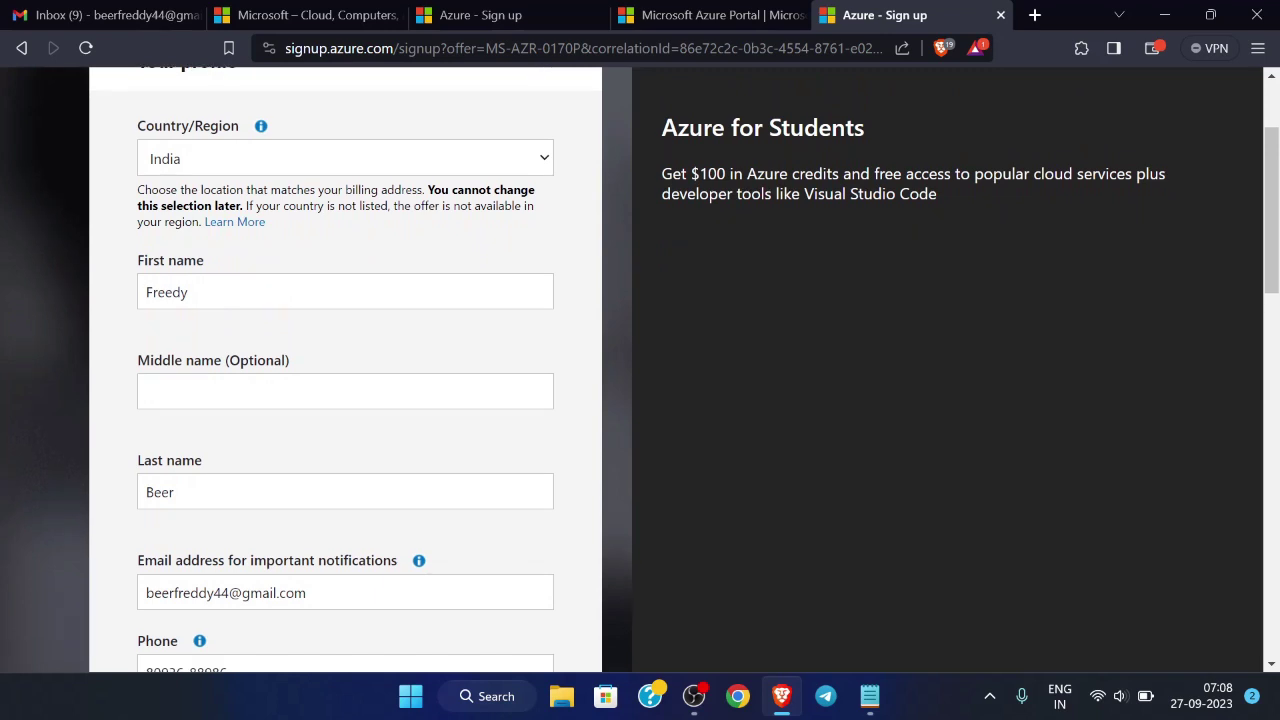
scroll(345, 400, "down", 8)
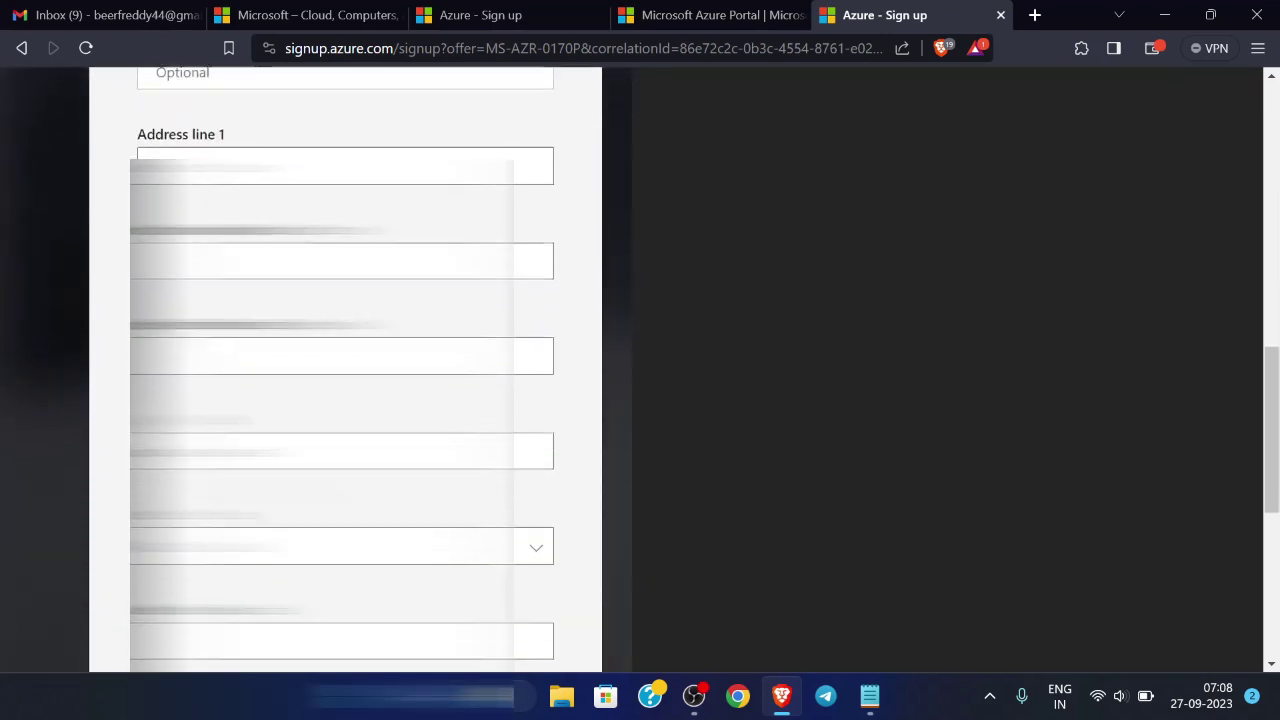
scroll(345, 400, "down", 1)
left_click(340, 536)
Accept the subscription agreement and submit the Azure for Students sign-up form
scroll(340, 536, "down", 1)
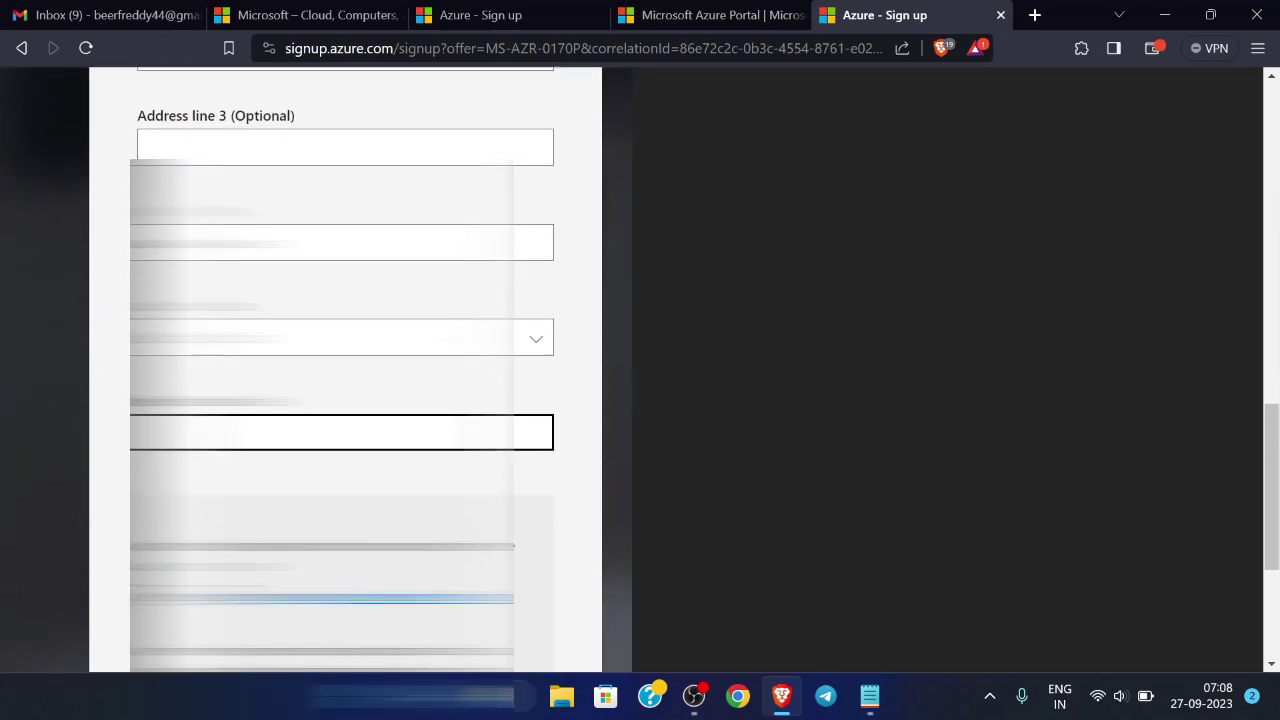
scroll(345, 400, "up", 3)
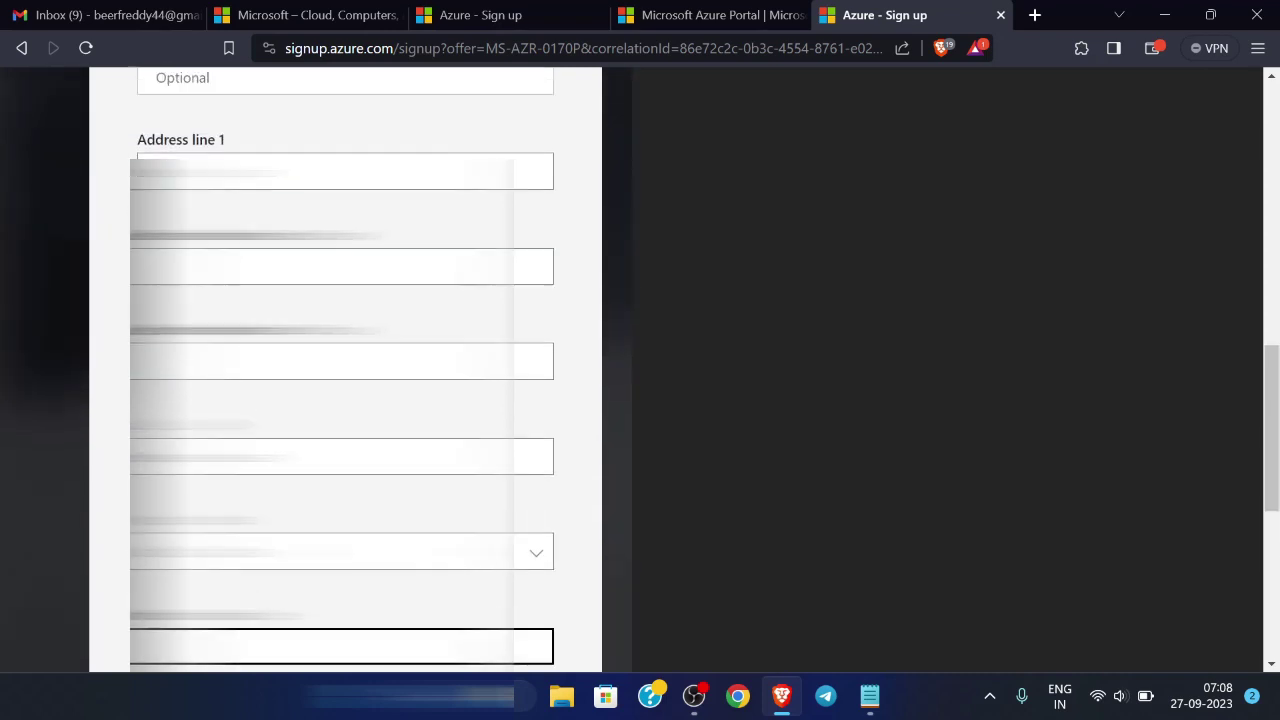
scroll(345, 400, "down", 1)
scroll(345, 400, "down", 1)
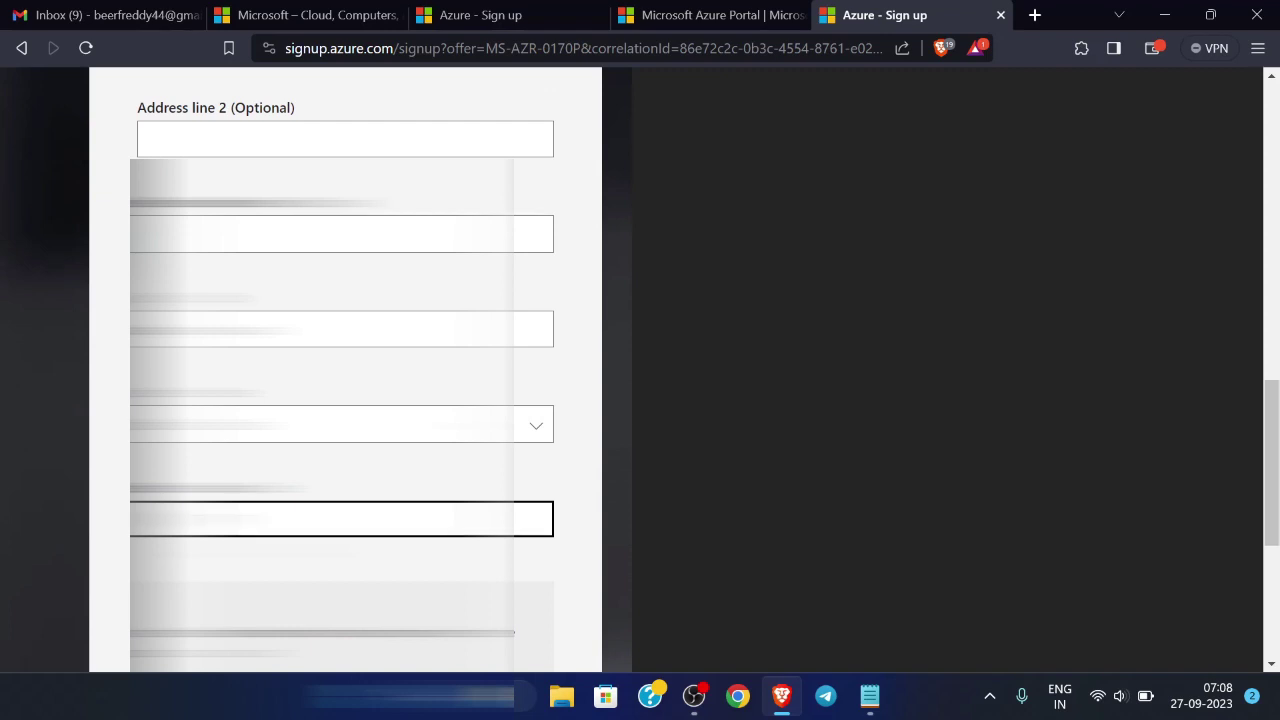
scroll(168, 450, "down", 2)
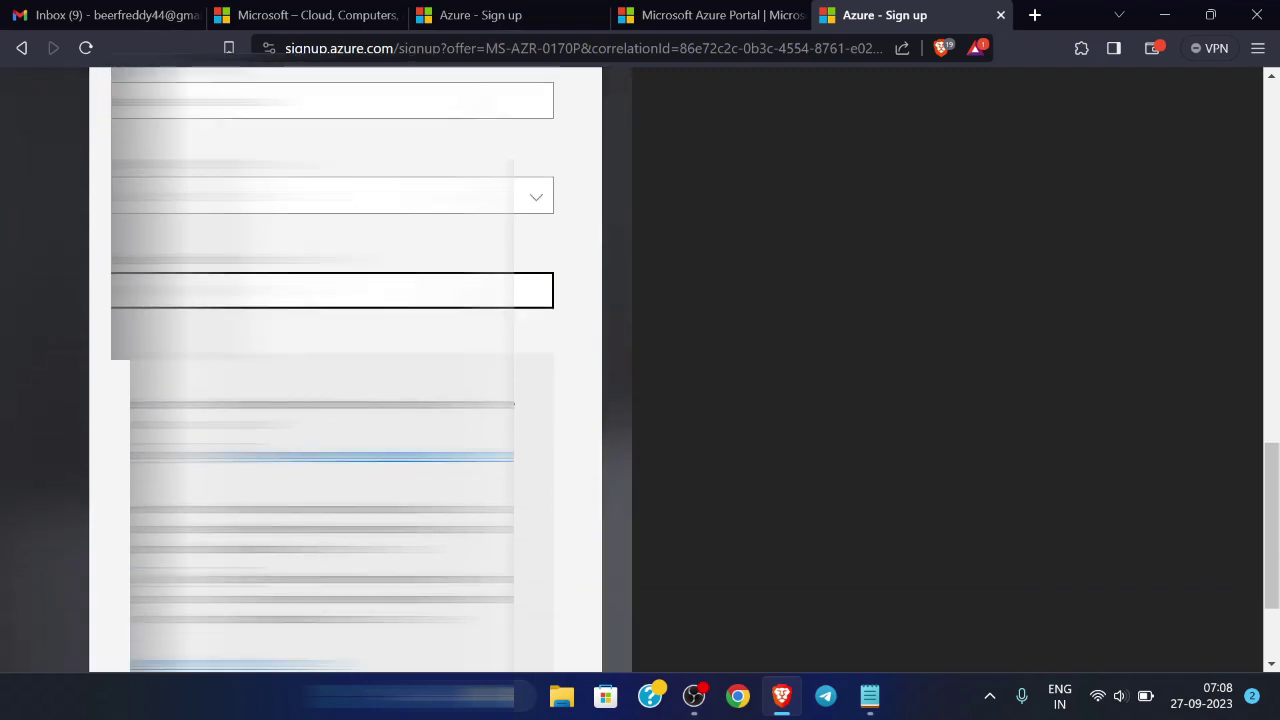
left_click(166, 449)
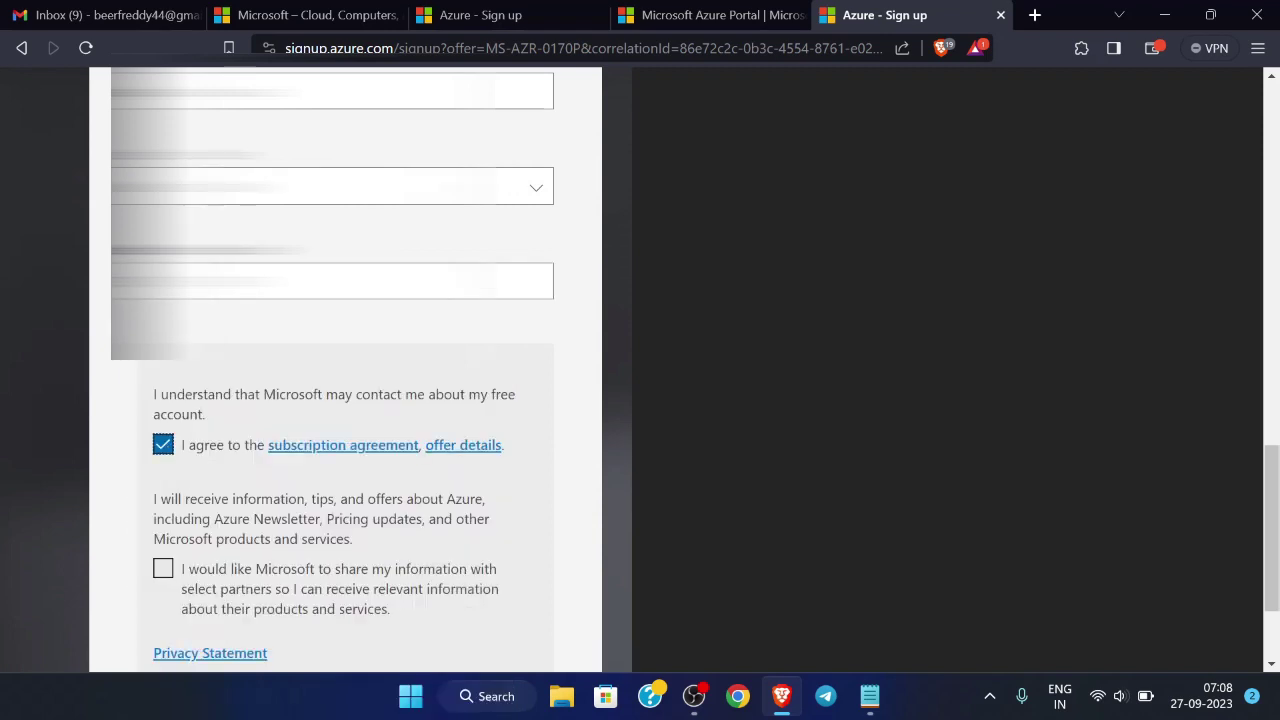
scroll(168, 450, "down", 2)
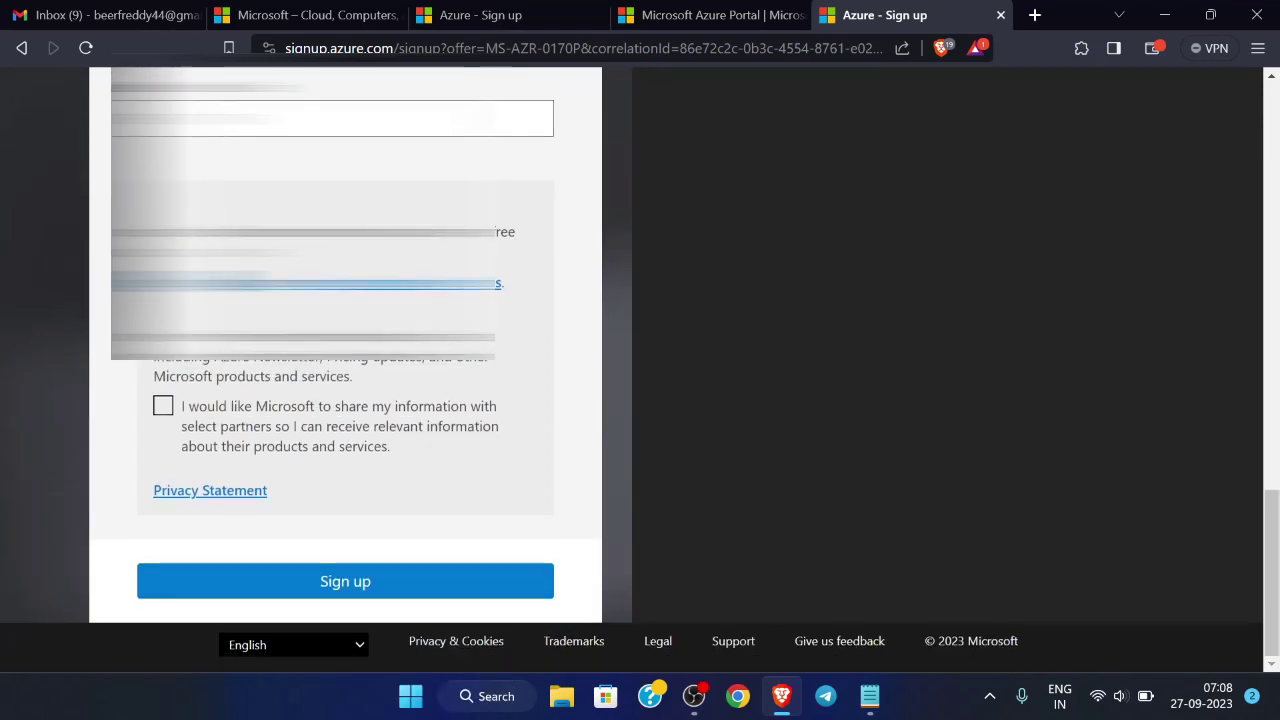
left_click(320, 583)
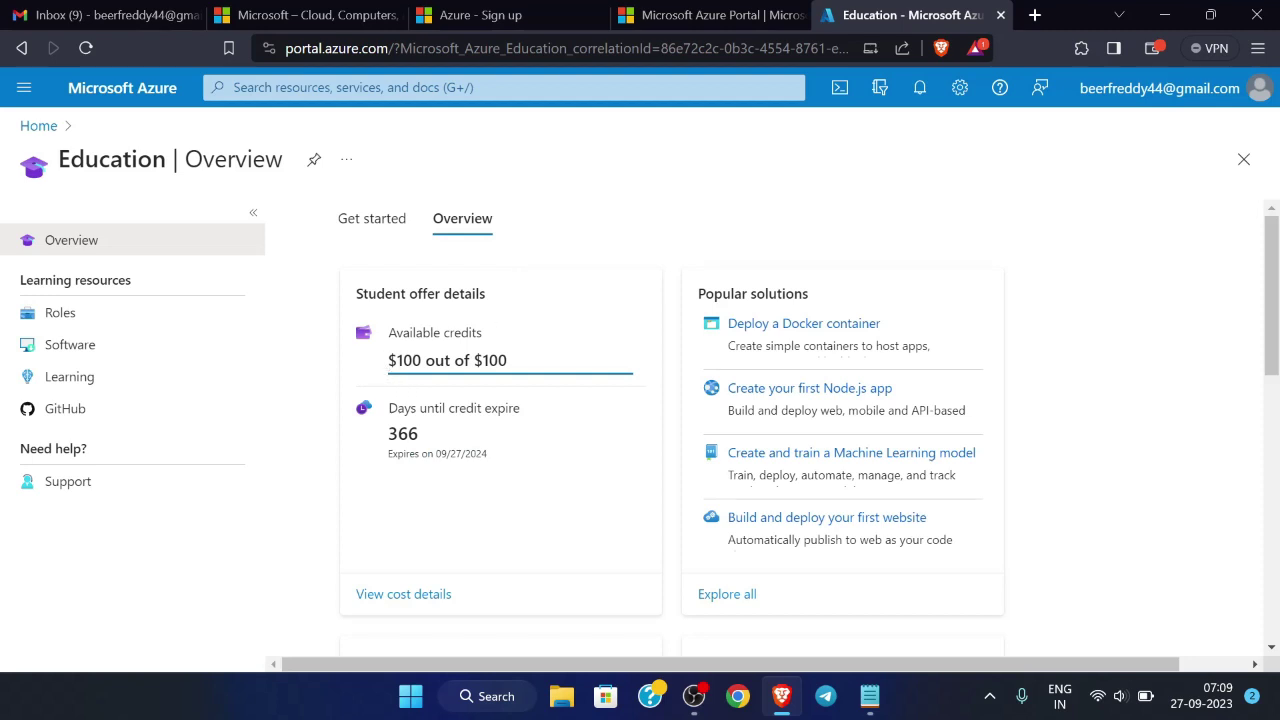
left_click_drag(388, 332, 527, 370)
left_click(382, 441)
left_click_drag(382, 441, 430, 441)
left_click(430, 441)
left_click_drag(387, 366, 508, 364)
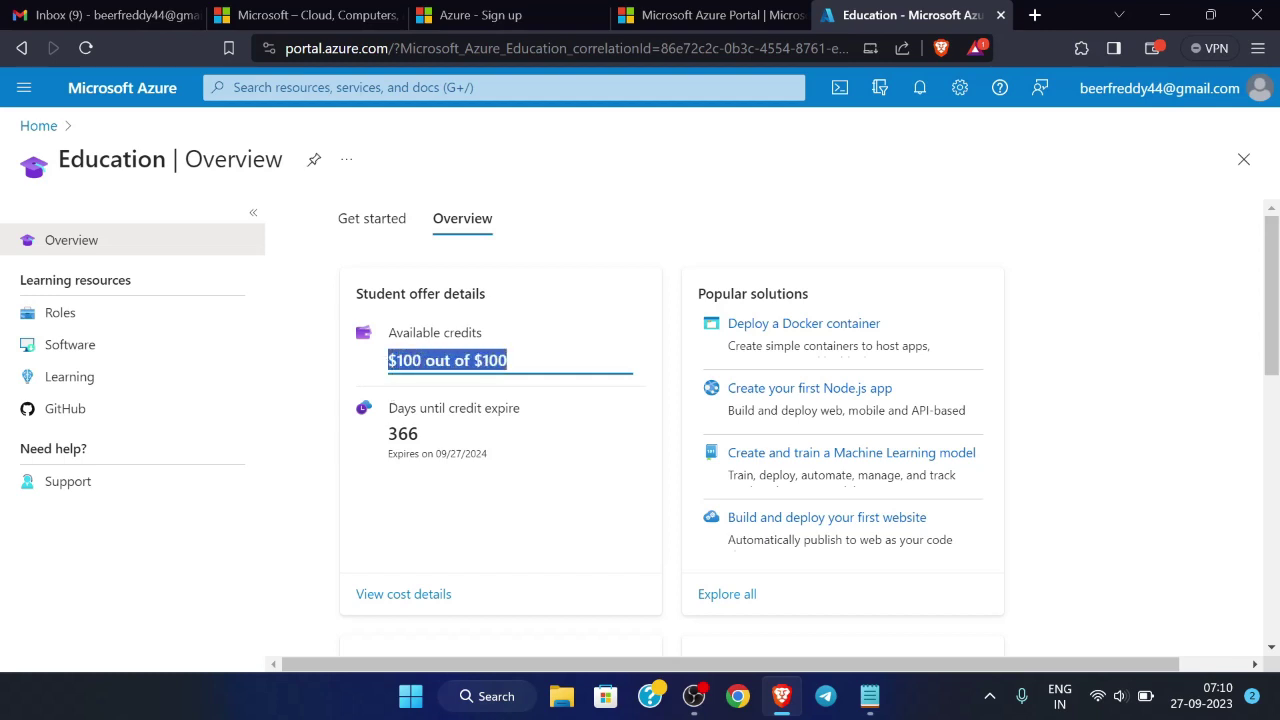
left_click(508, 364)
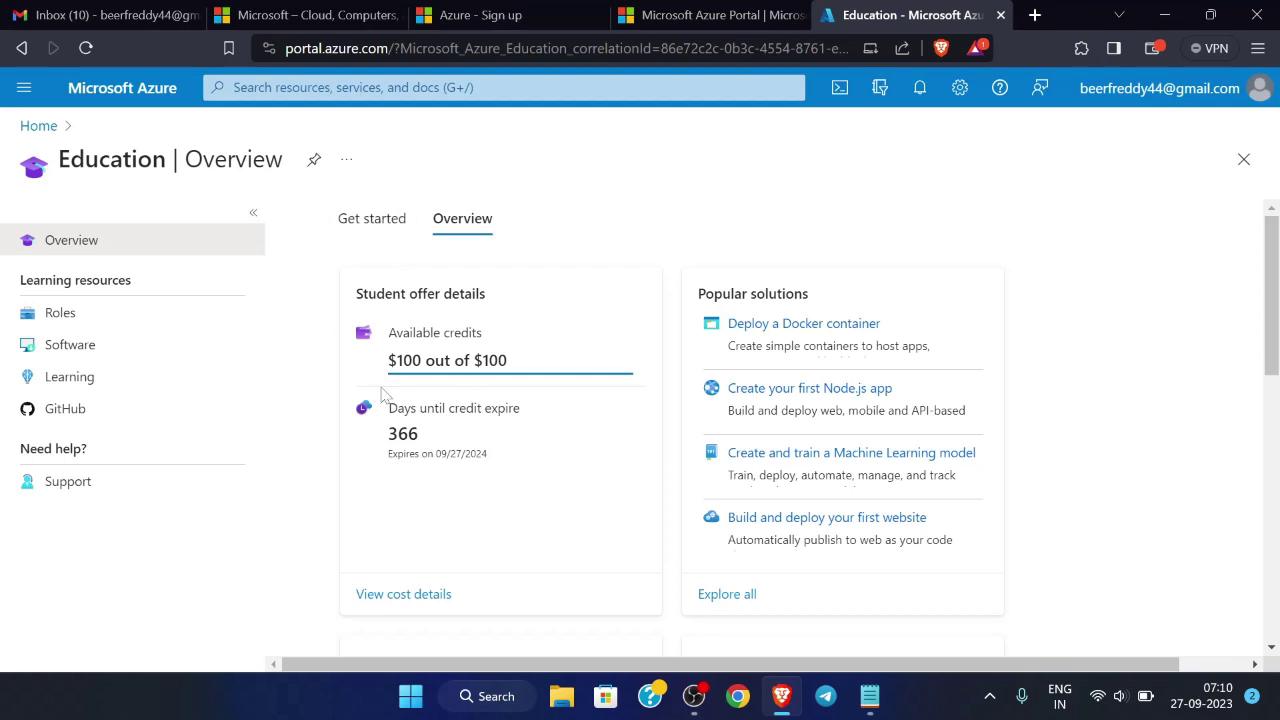
Minimize Brave and the notes window, refresh the desktop four times, and bring OBS Studio forward
left_click(1161, 14)
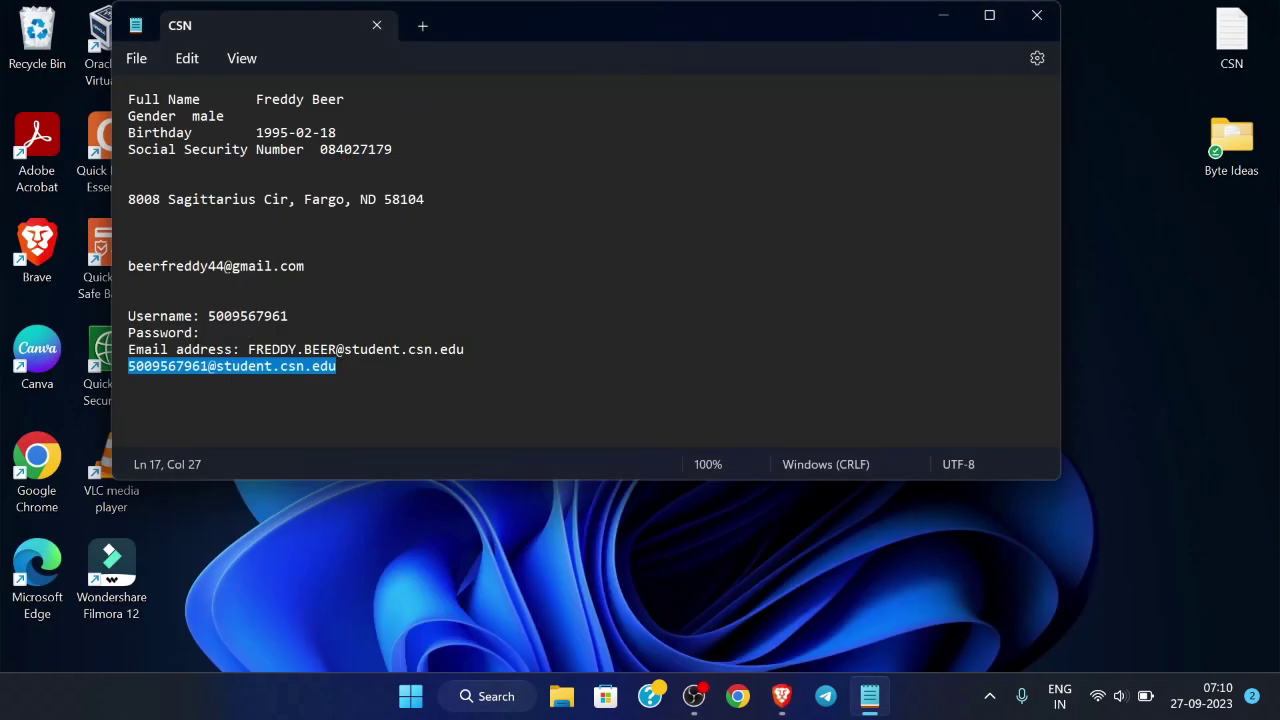
left_click(944, 20)
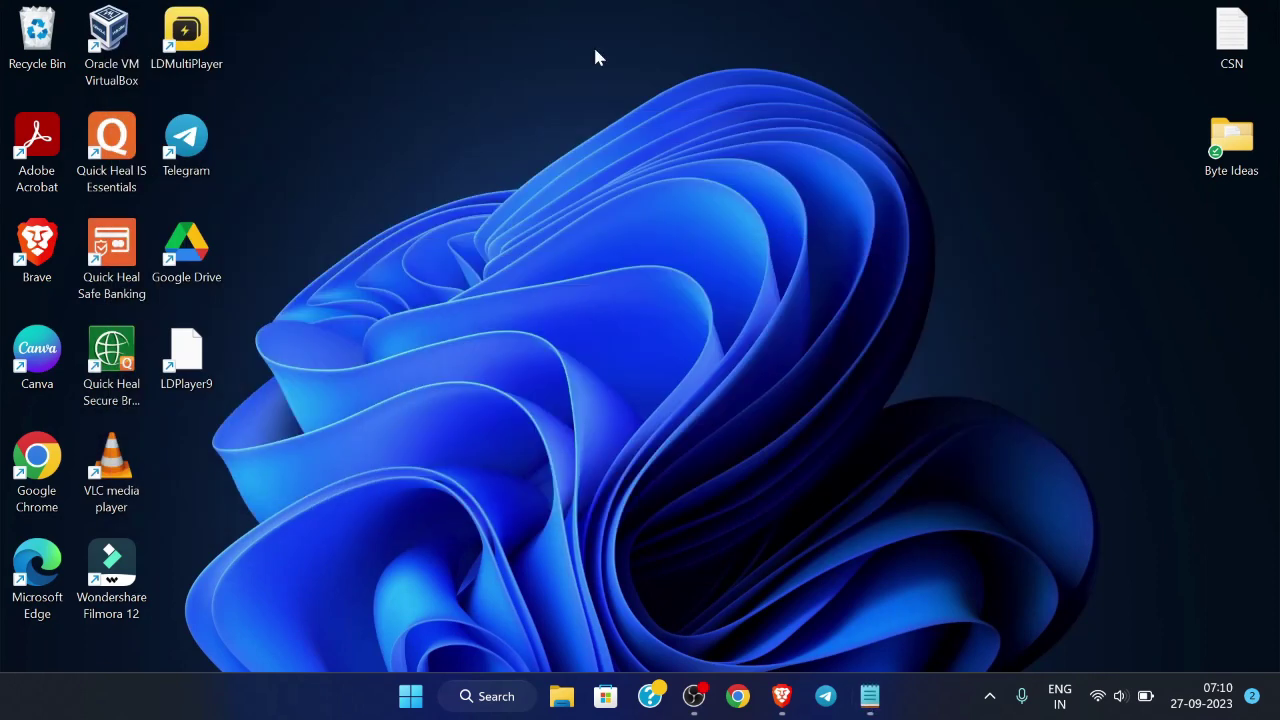
right_click(596, 52)
left_click(680, 137)
right_click(536, 72)
left_click(651, 147)
right_click(586, 18)
left_click(668, 102)
right_click(558, 70)
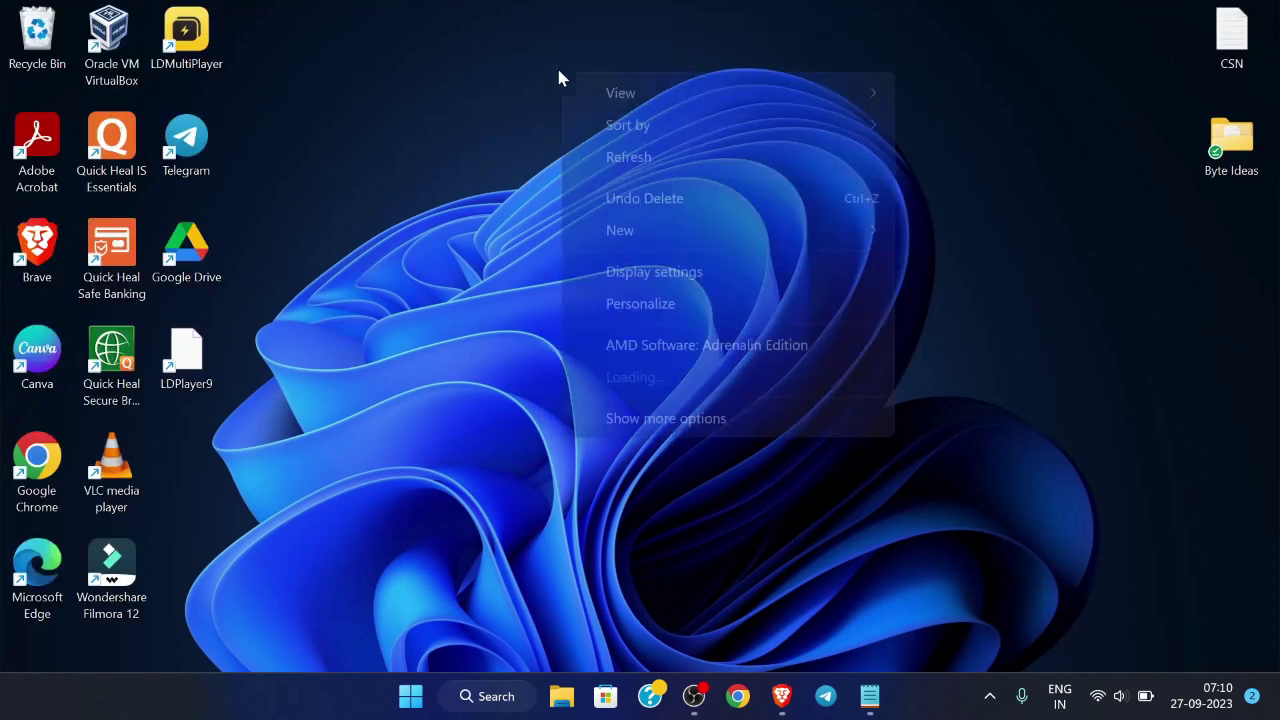
left_click(684, 163)
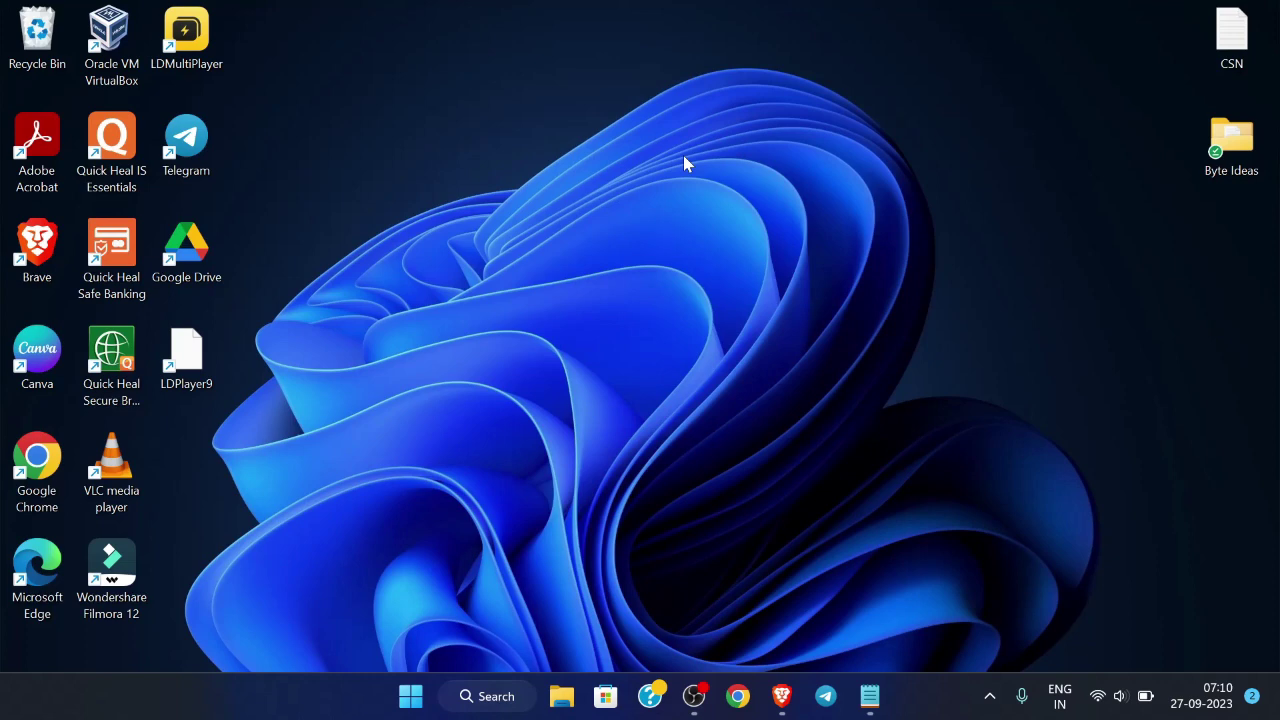
left_click(694, 696)
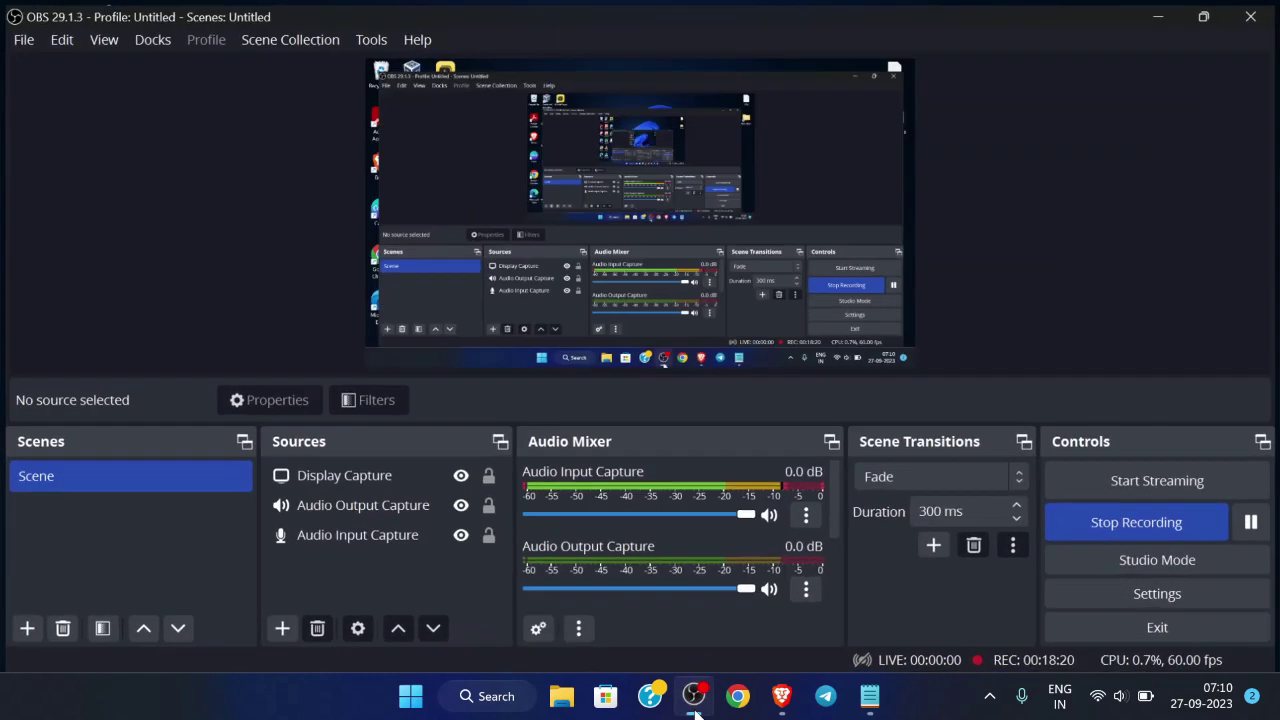